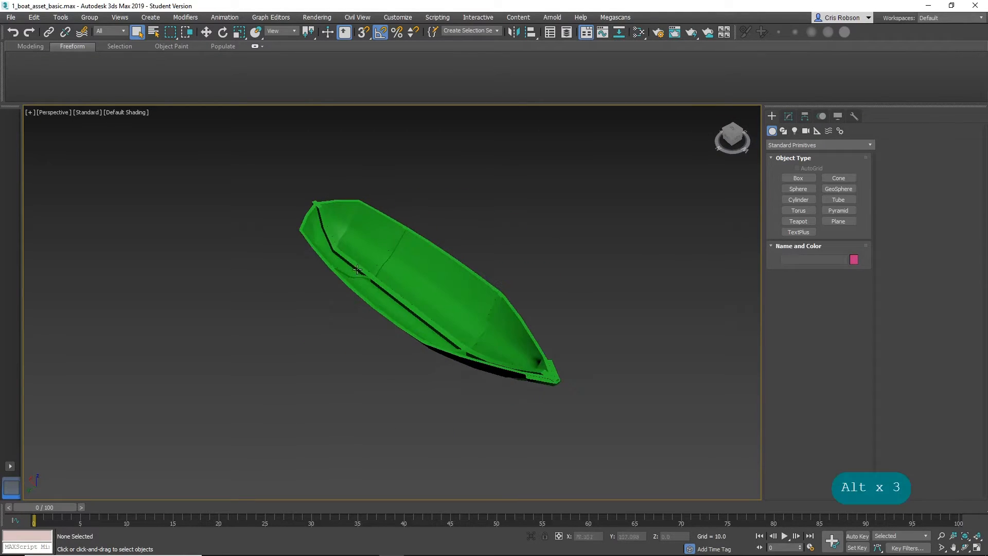
# Display the boat's mesh with edged faces and select the boat hull object.
pyautogui.scroll(5, 354, 316)
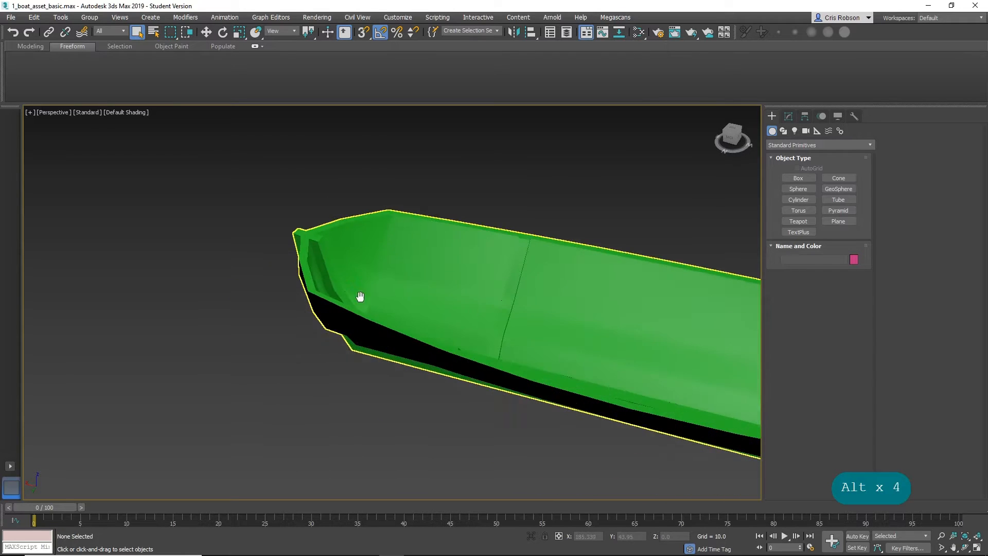
pyautogui.press('F3')
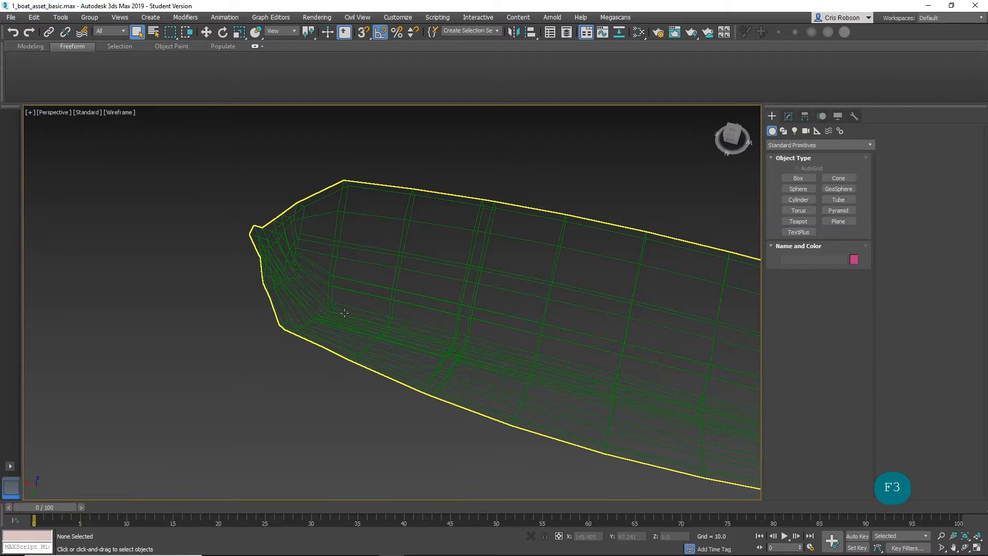
pyautogui.press('F3')
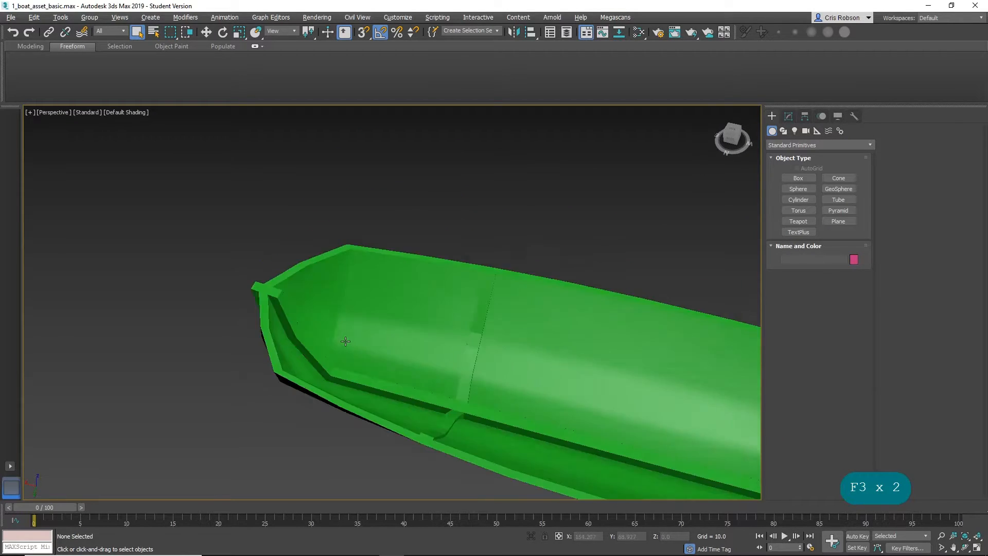
pyautogui.press('F4')
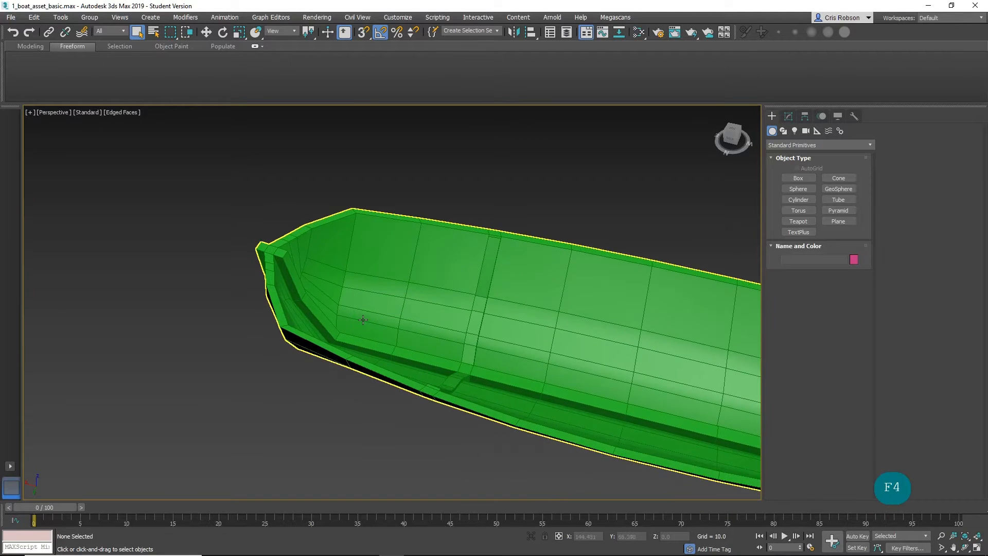
pyautogui.click(363, 315)
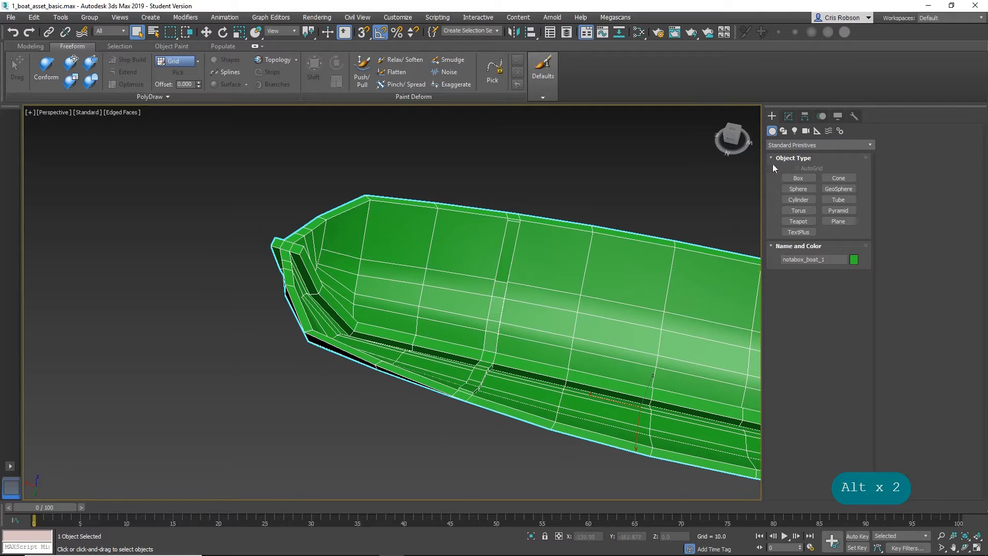
# Add an edge loop across the hull with Swift Loop, just behind the first cross-section at the bow.
pyautogui.click(33, 46)
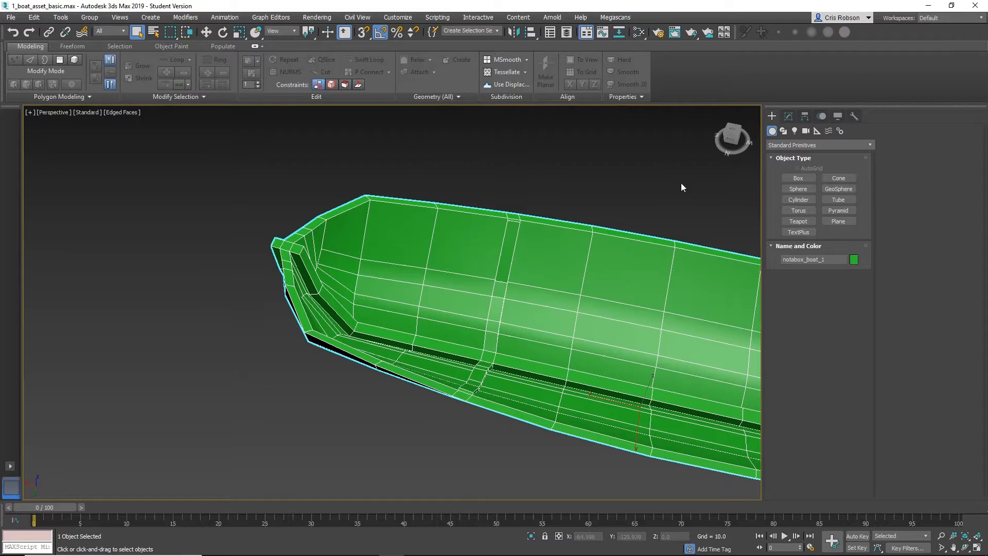
pyautogui.click(788, 116)
pyautogui.moveTo(597, 189); pyautogui.dragTo(538, 201, button='middle')
pyautogui.click(360, 60)
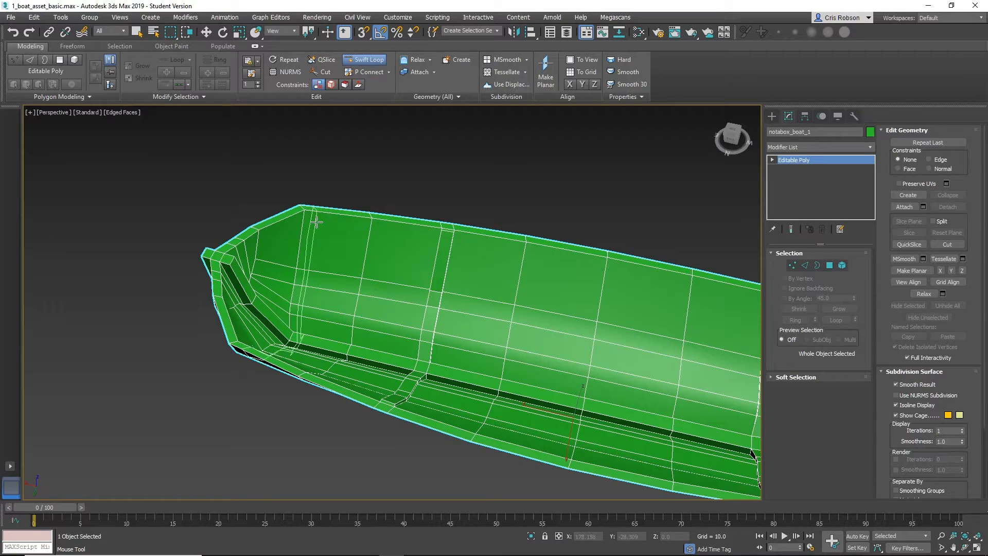
pyautogui.press('w')
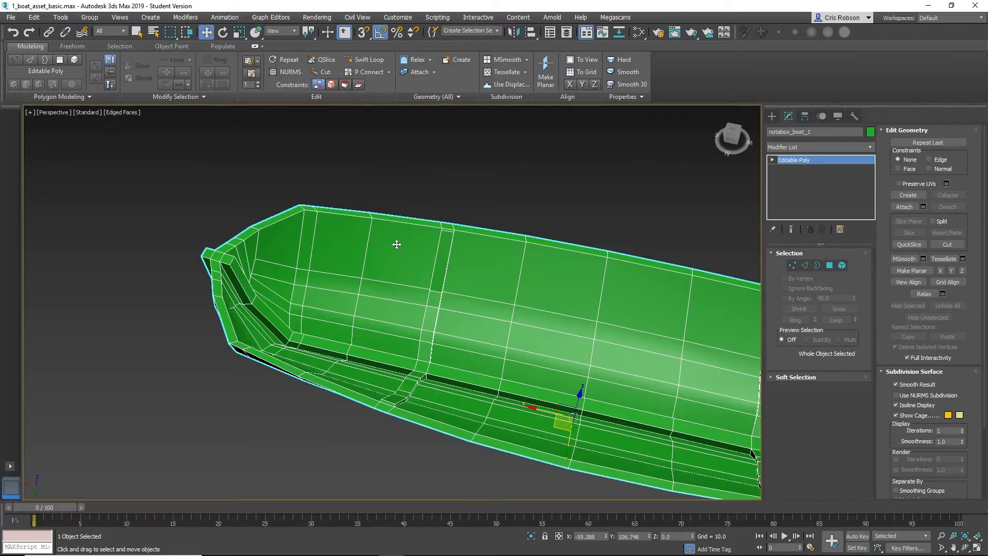
# Delete the ten inner hull polygons on both sides of the bow's central rib, ahead of the first cross-section.
pyautogui.keyDown('alt'); pyautogui.moveTo(394, 245); pyautogui.dragTo(438, 383, button='middle'); pyautogui.keyUp('alt')
pyautogui.scroll(3, 470, 302)
pyautogui.scroll(-2, 430, 350)
pyautogui.moveTo(437, 383); pyautogui.dragTo(566, 324, button='middle')
pyautogui.moveTo(566, 324)
pyautogui.keyDown('alt'); pyautogui.mouseDown(button='middle')
pyautogui.moveTo(527, 335)
pyautogui.moveTo(535, 315)
pyautogui.moveTo(556, 323)
pyautogui.mouseUp(button='middle'); pyautogui.keyUp('alt')
pyautogui.scroll(2, 556, 328)
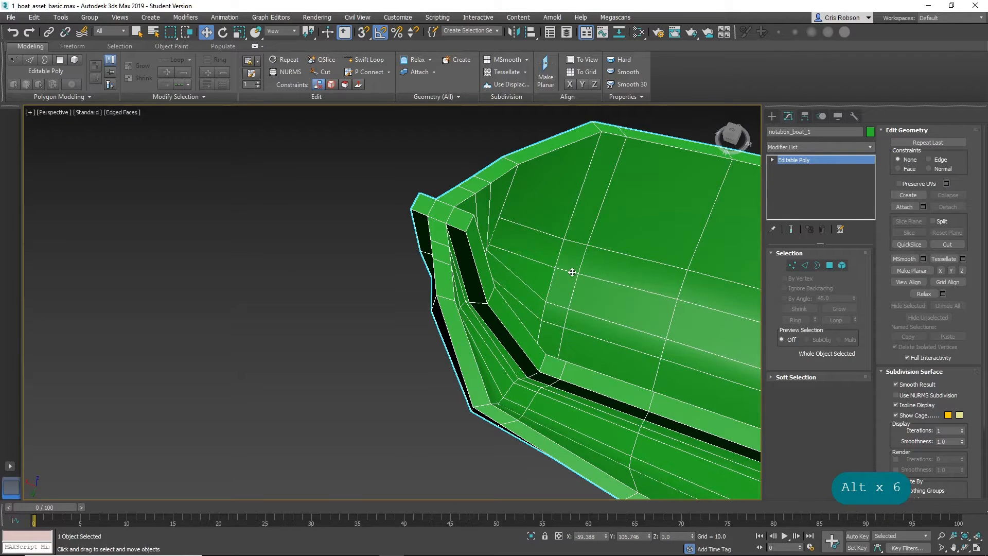
pyautogui.click(829, 265)
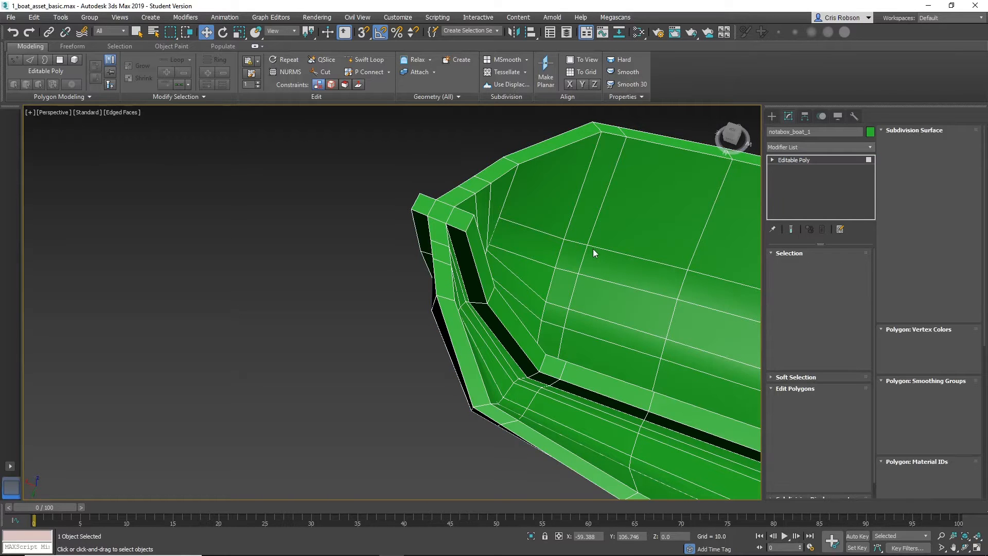
pyautogui.click(556, 200)
pyautogui.keyDown('alt'); pyautogui.moveTo(556, 201); pyautogui.dragTo(584, 280, button='middle'); pyautogui.keyUp('alt')
pyautogui.keyDown('ctrl'); pyautogui.click(537, 259); pyautogui.keyUp('ctrl')
pyautogui.keyDown('ctrl'); pyautogui.click(511, 273); pyautogui.keyUp('ctrl')
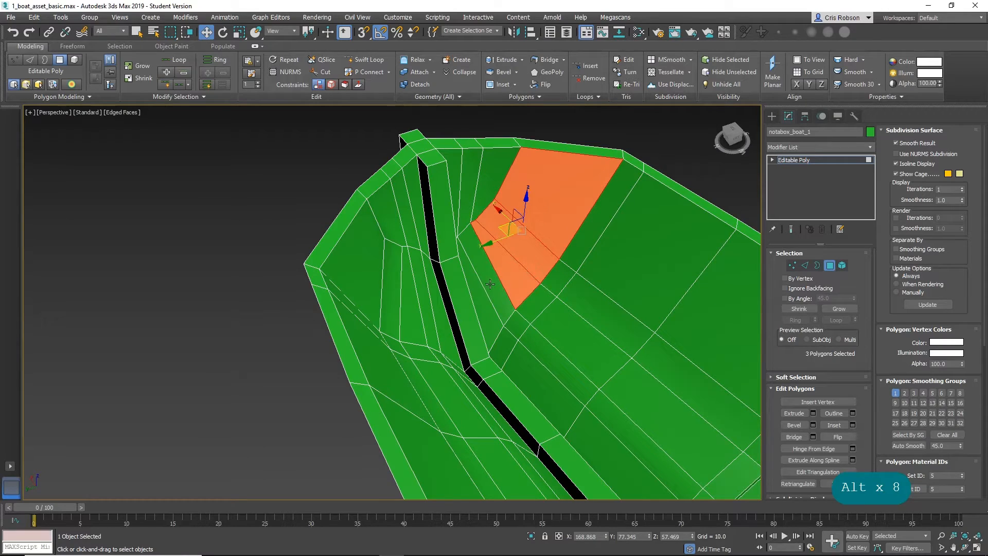
pyautogui.keyDown('ctrl'); pyautogui.click(490, 284); pyautogui.keyUp('ctrl')
pyautogui.press('q')
pyautogui.keyDown('ctrl'); pyautogui.click(490, 308); pyautogui.keyUp('ctrl')
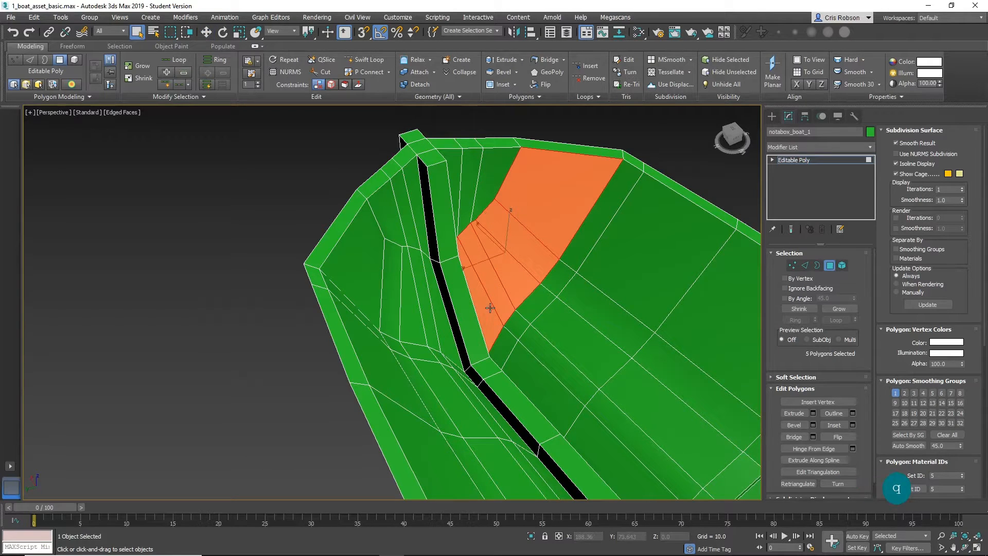
pyautogui.keyDown('ctrl'); pyautogui.click(437, 333); pyautogui.keyUp('ctrl')
pyautogui.keyDown('ctrl'); pyautogui.click(425, 324); pyautogui.keyUp('ctrl')
pyautogui.keyDown('ctrl'); pyautogui.click(411, 323); pyautogui.keyUp('ctrl')
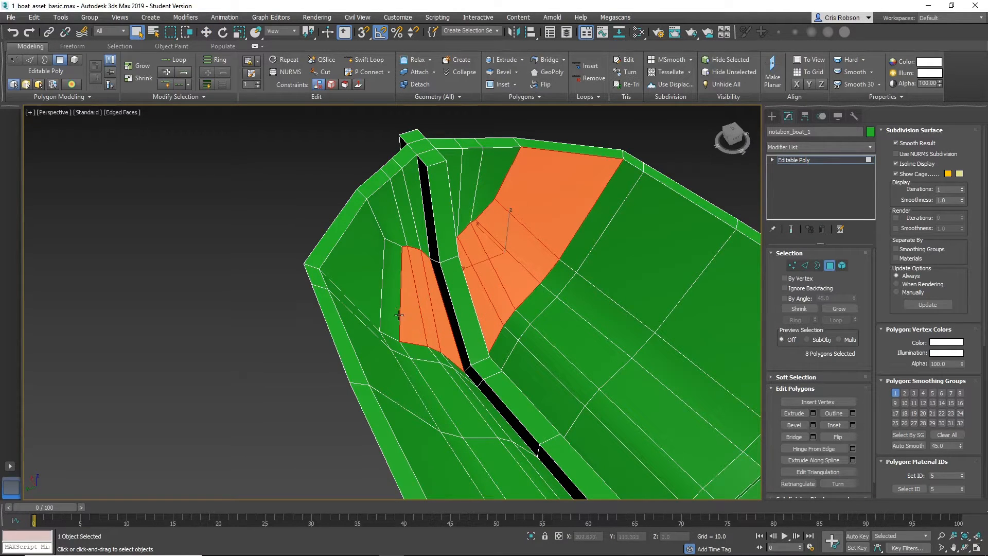
pyautogui.keyDown('ctrl'); pyautogui.click(392, 309); pyautogui.keyUp('ctrl')
pyautogui.keyDown('ctrl'); pyautogui.click(372, 288); pyautogui.keyUp('ctrl')
pyautogui.press('Delete')
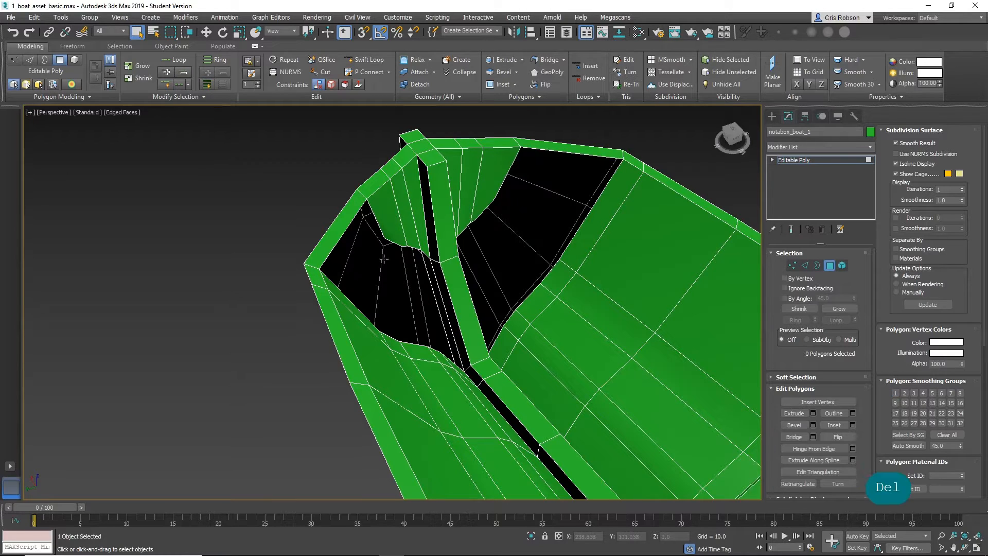
# Delete the remaining inner hull polygons around the bow tip on both sides of the central rib.
pyautogui.click(391, 224)
pyautogui.keyDown('ctrl'); pyautogui.click(408, 209); pyautogui.keyUp('ctrl')
pyautogui.keyDown('ctrl'); pyautogui.click(417, 198); pyautogui.keyUp('ctrl')
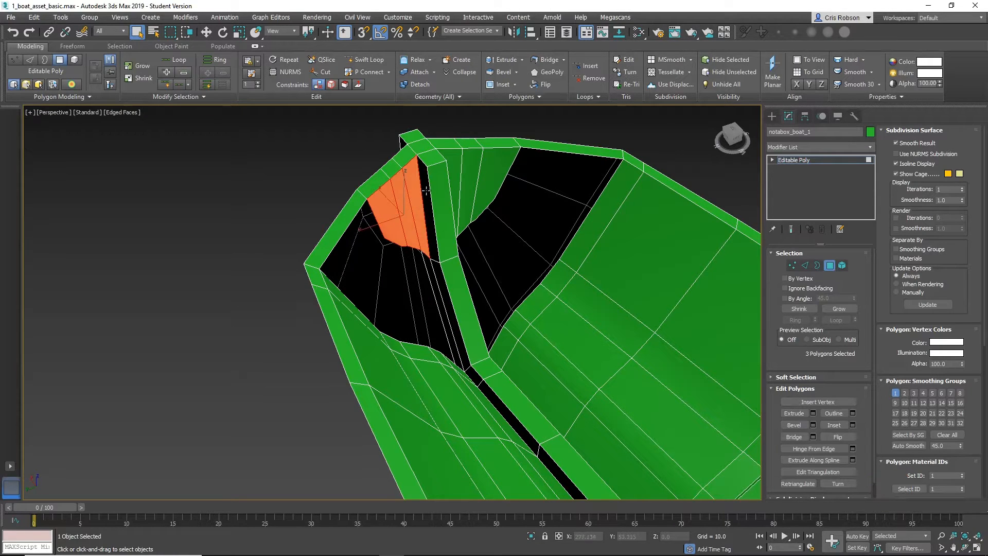
pyautogui.keyDown('ctrl'); pyautogui.click(429, 158); pyautogui.keyUp('ctrl')
pyautogui.keyDown('ctrl'); pyautogui.click(450, 157); pyautogui.keyUp('ctrl')
pyautogui.keyDown('ctrl'); pyautogui.click(473, 158); pyautogui.keyUp('ctrl')
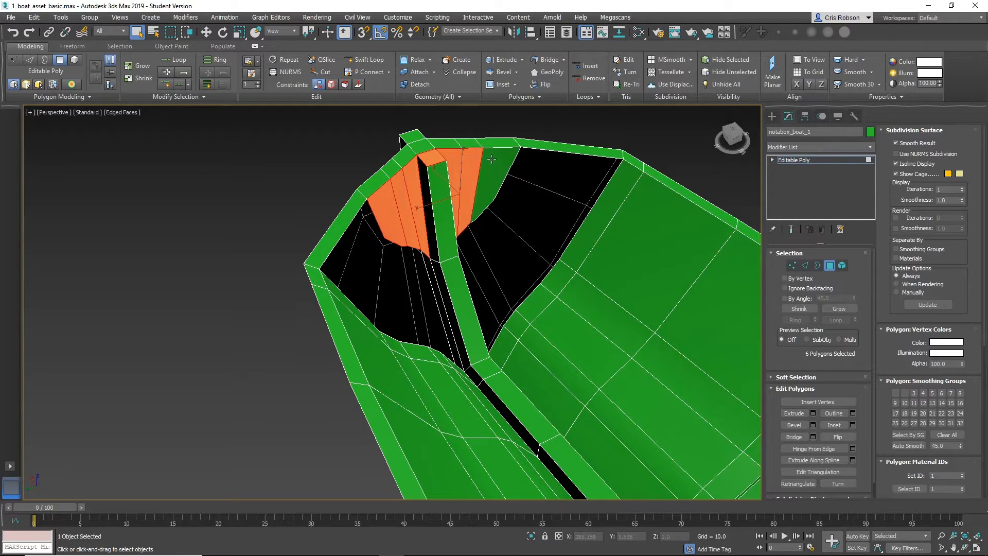
pyautogui.keyDown('ctrl'); pyautogui.click(491, 159); pyautogui.keyUp('ctrl')
pyautogui.press('Delete')
# Delete the front and both side polygons of the central rib's upper section at the bow.
pyautogui.click(442, 189)
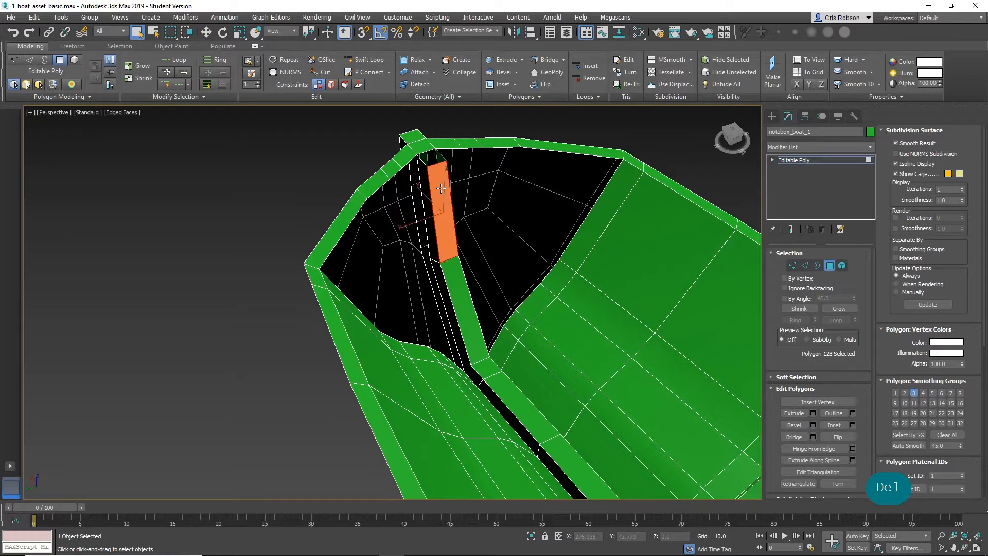
pyautogui.press('Delete')
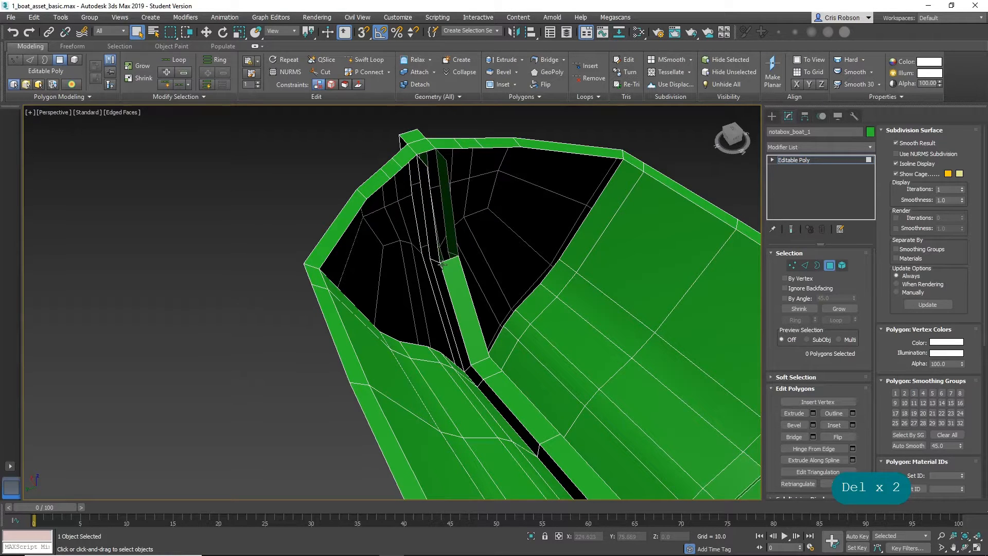
pyautogui.keyDown('alt'); pyautogui.moveTo(469, 263); pyautogui.dragTo(541, 269, button='middle'); pyautogui.keyUp('alt')
pyautogui.click(440, 288)
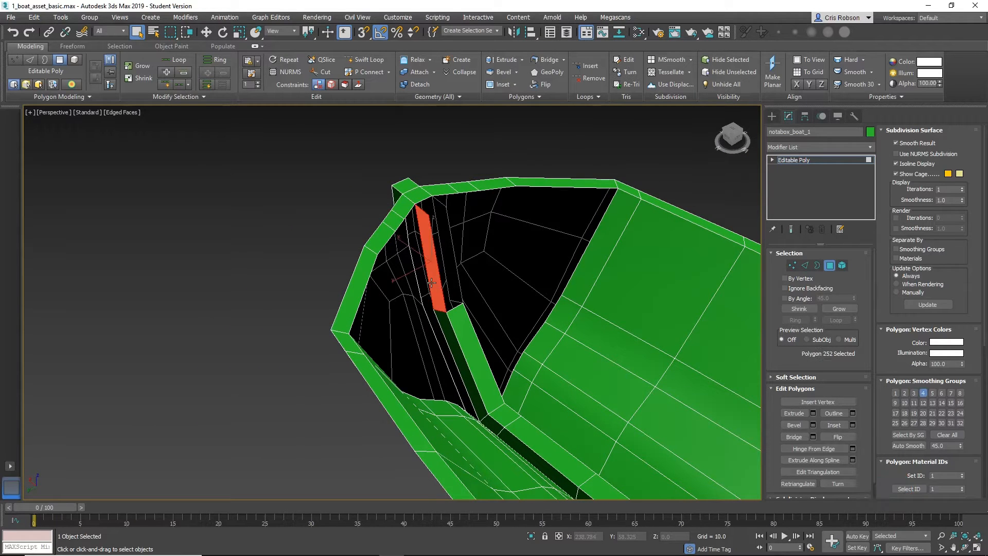
pyautogui.press('Delete')
pyautogui.click(454, 273)
pyautogui.press('Delete')
# Delete the front and both side polygons of the central rib's lower section inside the bow.
pyautogui.click(456, 337)
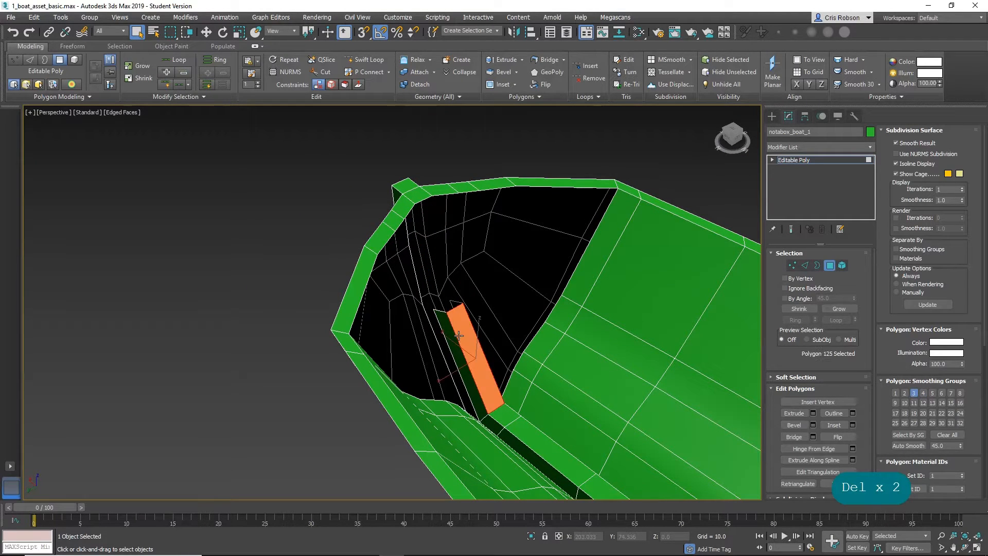
pyautogui.press('Delete')
pyautogui.click(454, 341)
pyautogui.press('Delete')
pyautogui.click(469, 341)
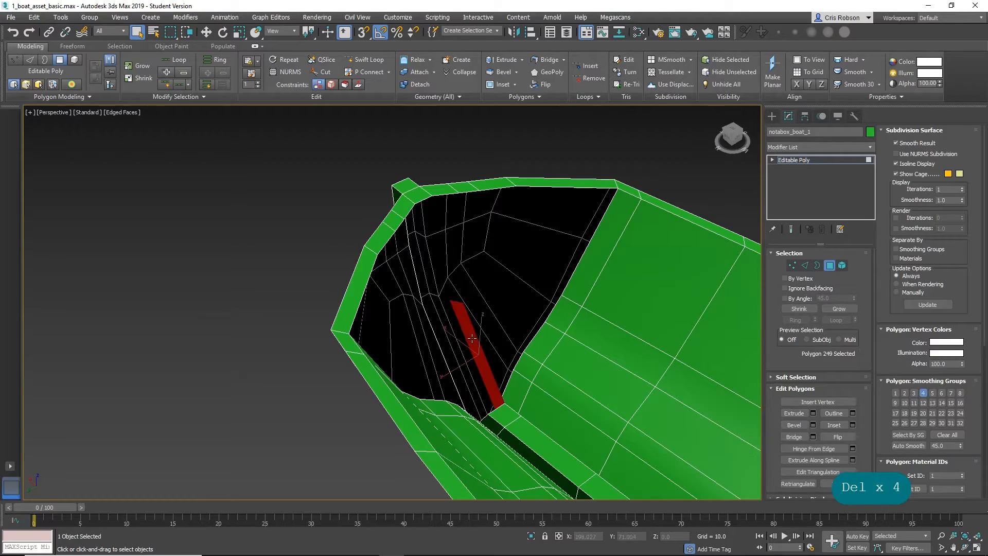
pyautogui.press('Delete')
# Examine the cut end of the central rib around its end polygon where it meets the hull opening.
pyautogui.keyDown('alt'); pyautogui.moveTo(449, 369); pyautogui.dragTo(577, 323, button='middle'); pyautogui.keyUp('alt')
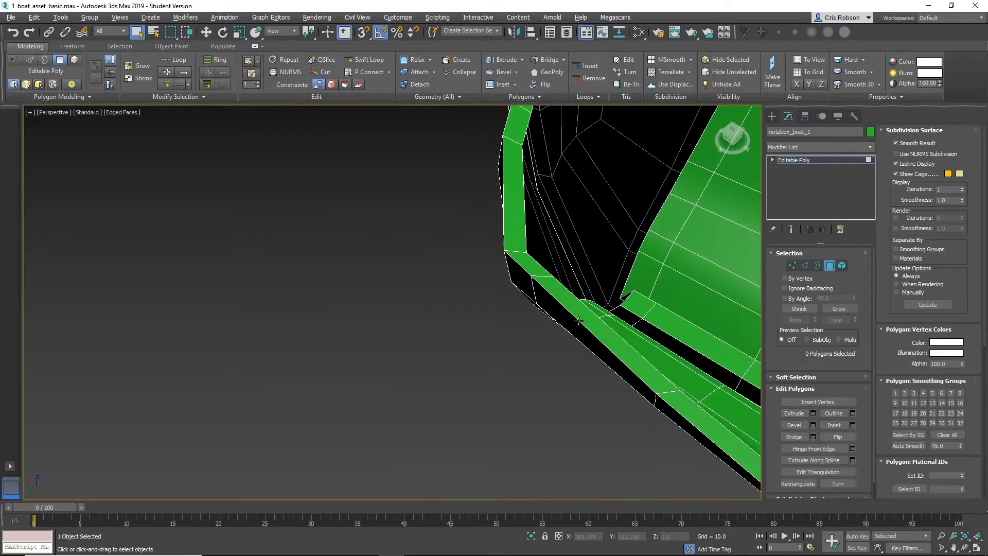
pyautogui.moveTo(687, 270); pyautogui.dragTo(538, 318, button='middle')
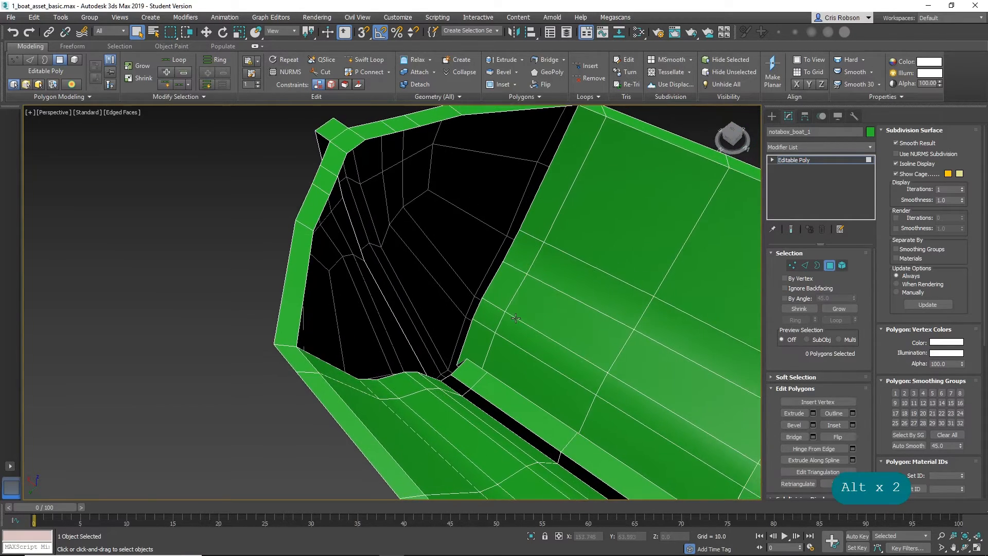
pyautogui.scroll(2, 514, 318)
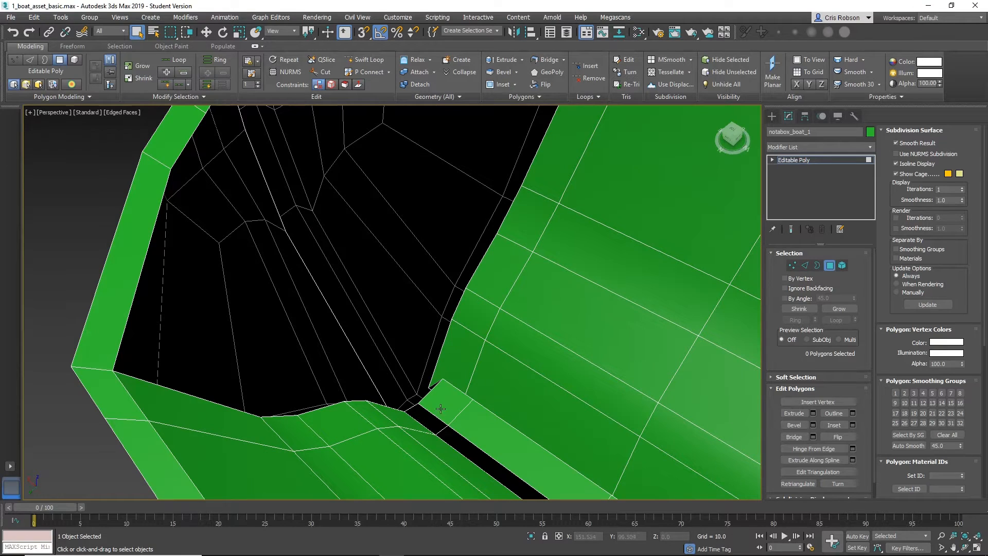
pyautogui.click(441, 408)
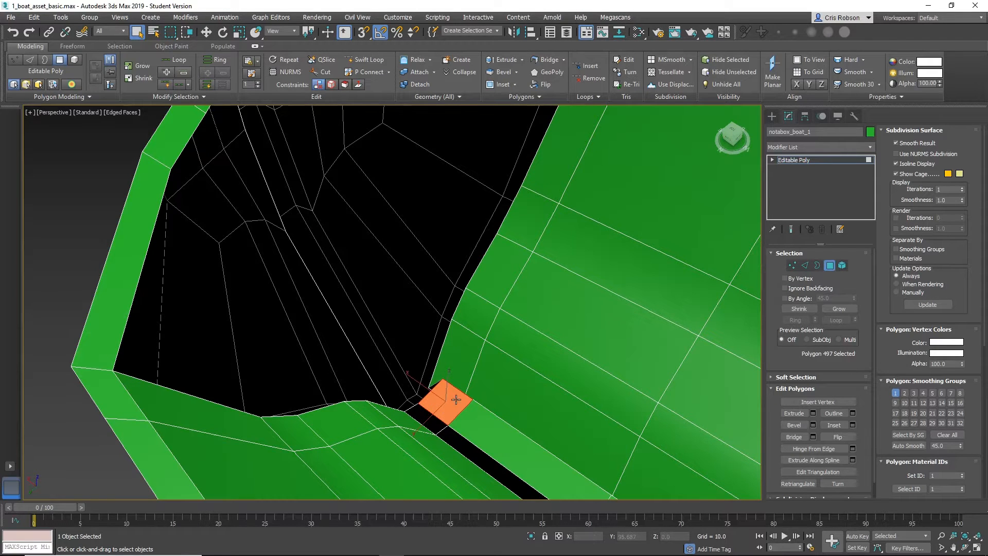
pyautogui.press('z')
pyautogui.moveTo(370, 381)
pyautogui.keyDown('alt'); pyautogui.mouseDown(button='middle')
pyautogui.moveTo(419, 379)
pyautogui.moveTo(360, 375)
pyautogui.mouseUp(button='middle'); pyautogui.keyUp('alt')
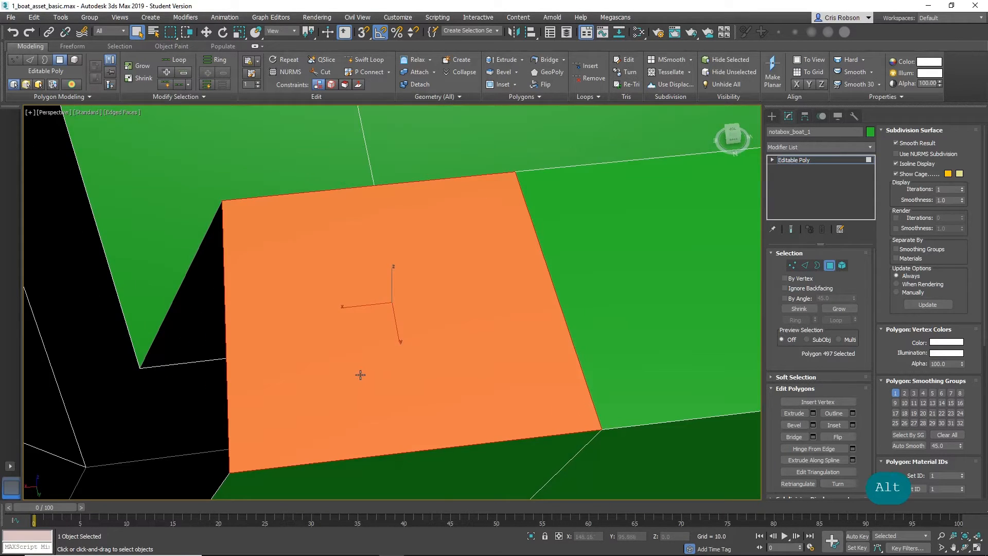
pyautogui.scroll(-5, 320, 342)
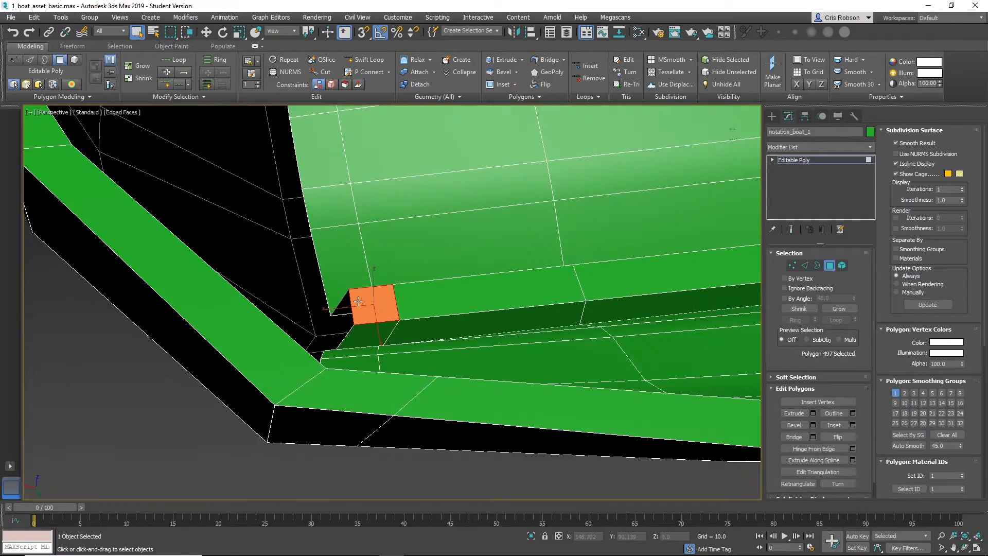
pyautogui.keyDown('alt'); pyautogui.moveTo(358, 301); pyautogui.dragTo(417, 454, button='middle'); pyautogui.keyUp('alt')
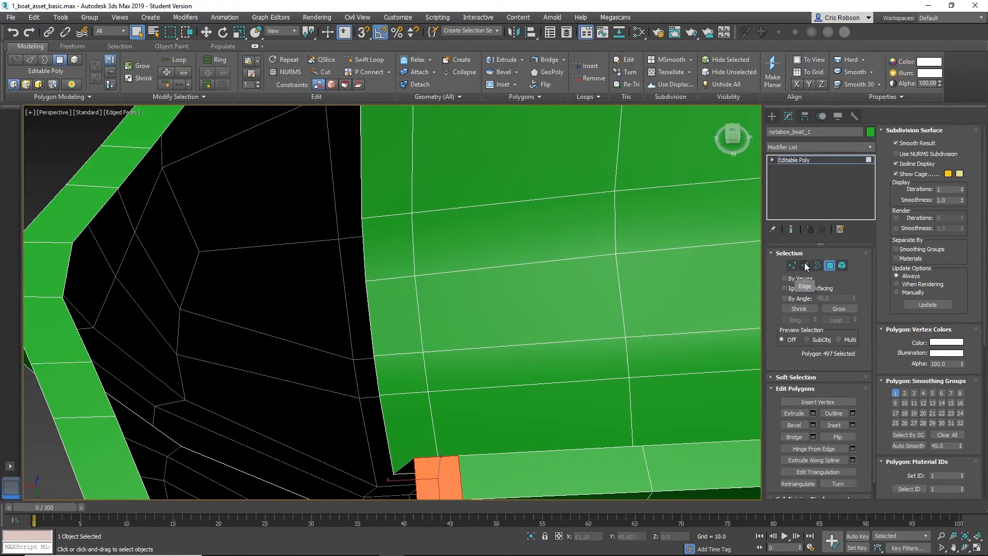
# Switch to edge editing and select the full edge loop through the hull's cut edge at the bow.
pyautogui.click(805, 265)
pyautogui.click(371, 316)
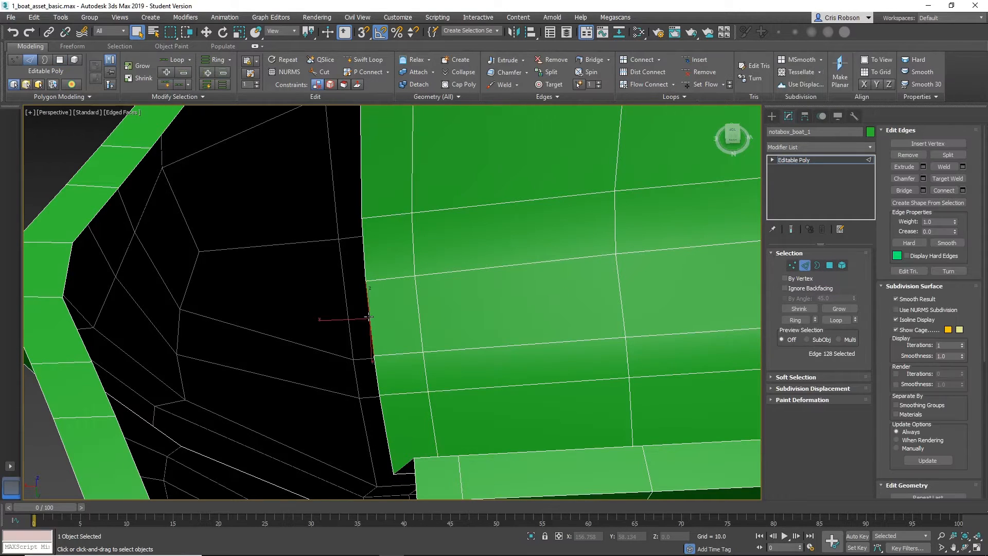
pyautogui.doubleClick(369, 316)
pyautogui.scroll(-5, 430, 316)
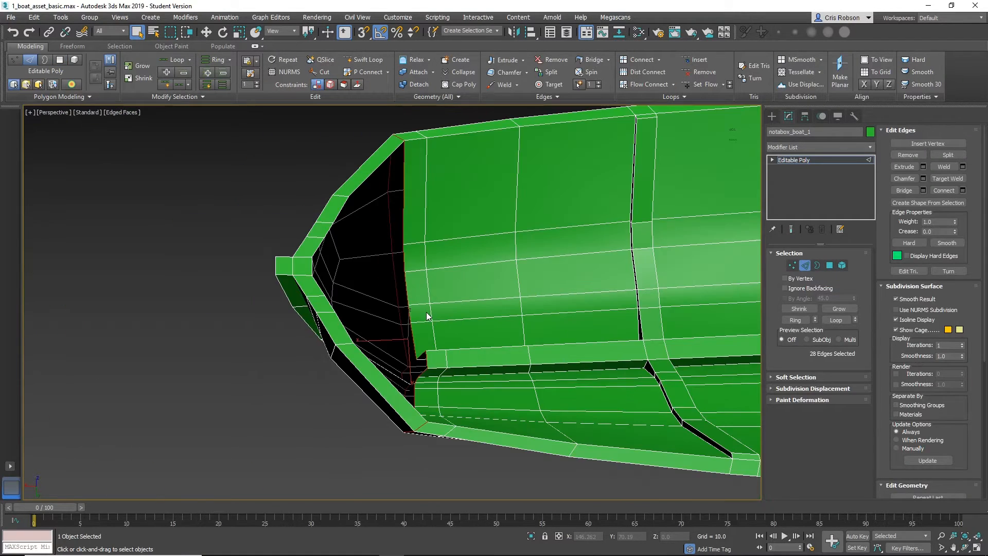
pyautogui.keyDown('alt'); pyautogui.moveTo(440, 304); pyautogui.dragTo(455, 371, button='middle'); pyautogui.keyUp('alt')
# Try extending a selection from the central rib's end edge by shifting it along the loop and growing it.
pyautogui.click(424, 360)
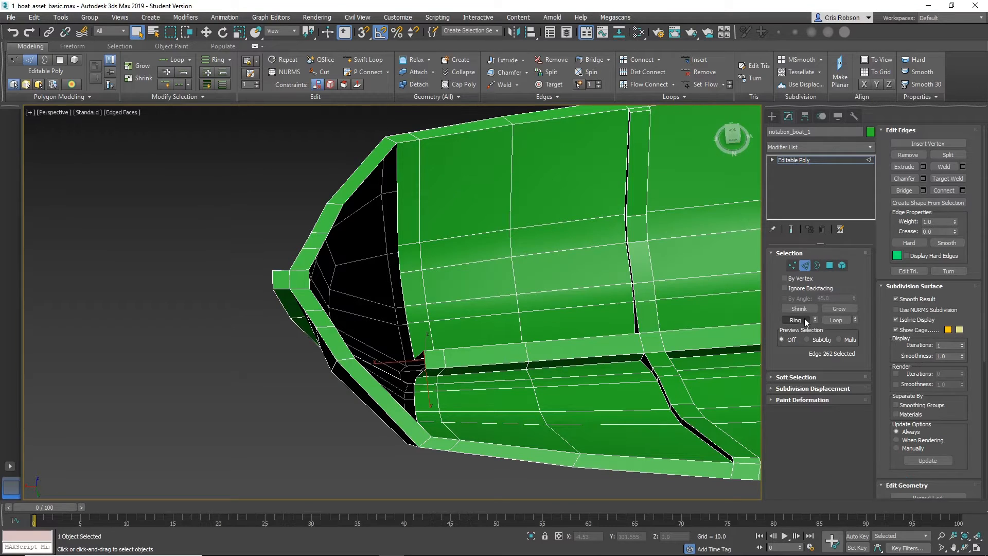
pyautogui.click(856, 317)
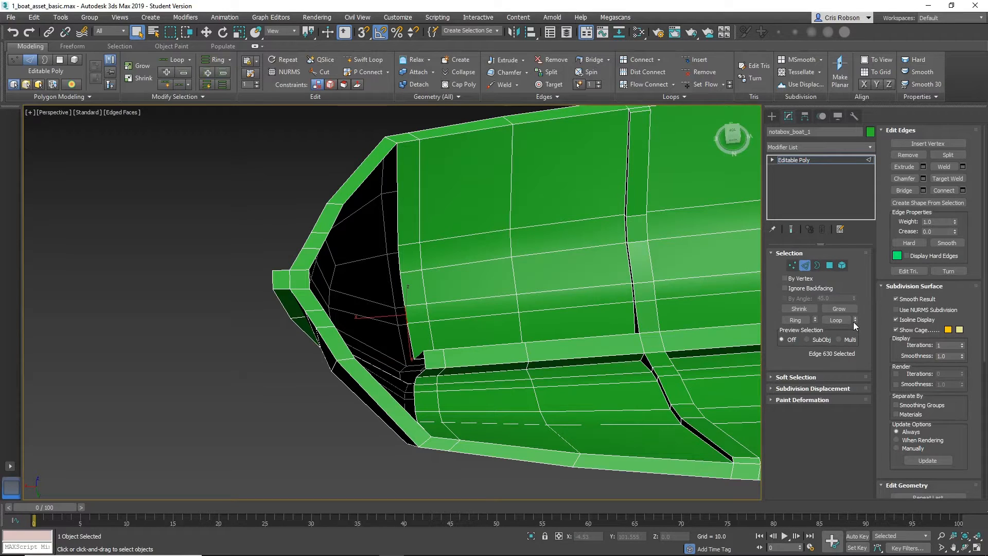
pyautogui.click(853, 322)
pyautogui.click(853, 322)
pyautogui.click(848, 310)
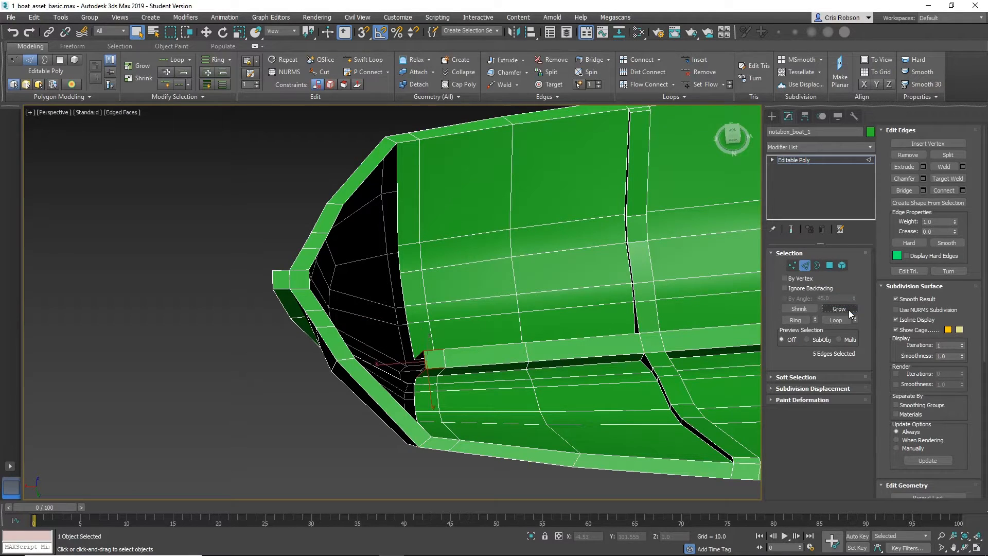
# Select the open cut edges down one side of the bow opening to the central rib's end.
pyautogui.click(398, 208)
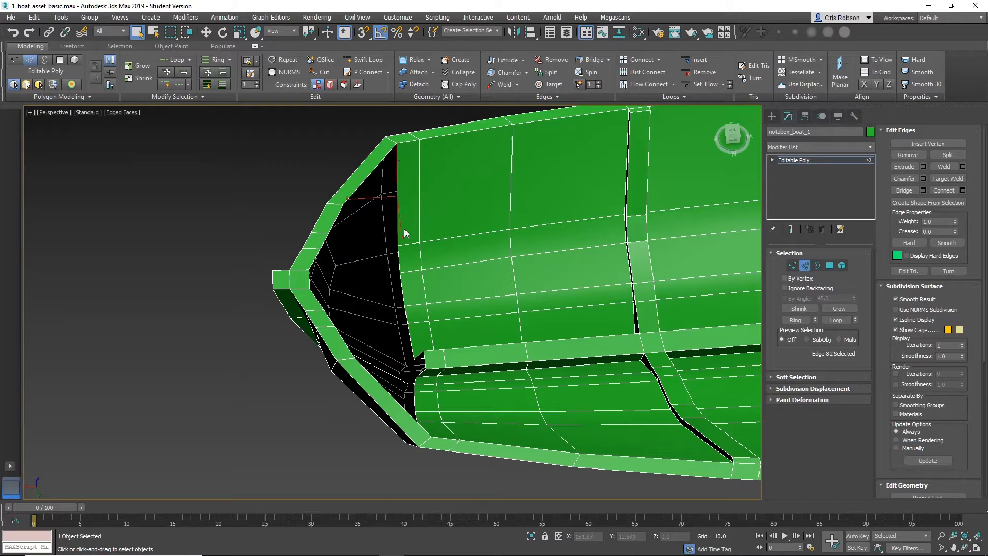
pyautogui.press('shift')
pyautogui.click(415, 404)
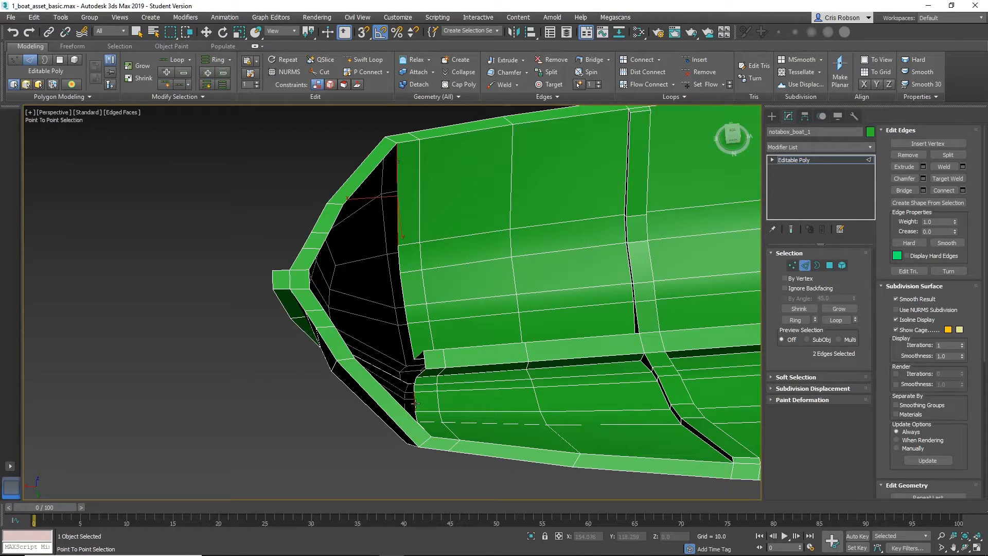
pyautogui.press('shift')
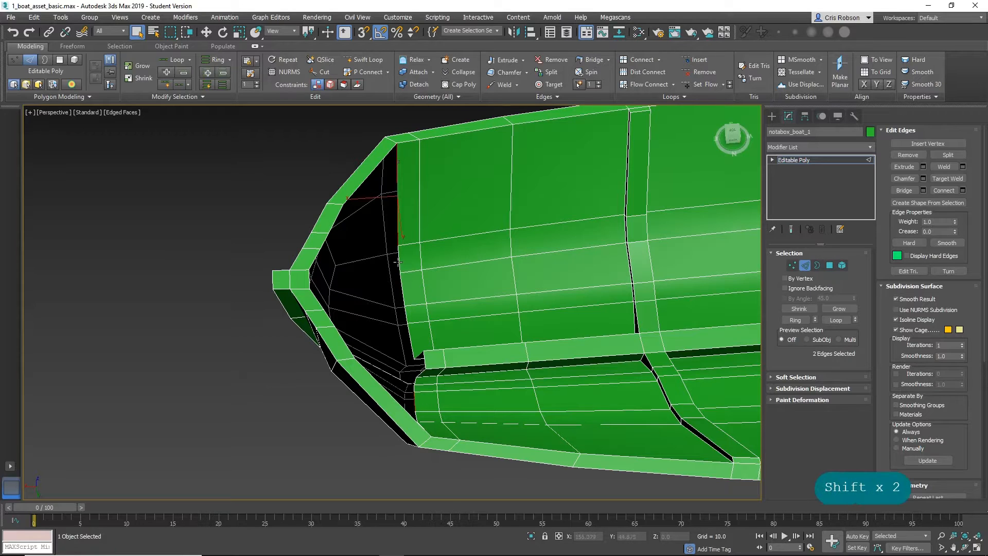
pyautogui.keyDown('ctrl'); pyautogui.click(400, 259); pyautogui.keyUp('ctrl')
pyautogui.keyDown('ctrl'); pyautogui.click(405, 298); pyautogui.keyUp('ctrl')
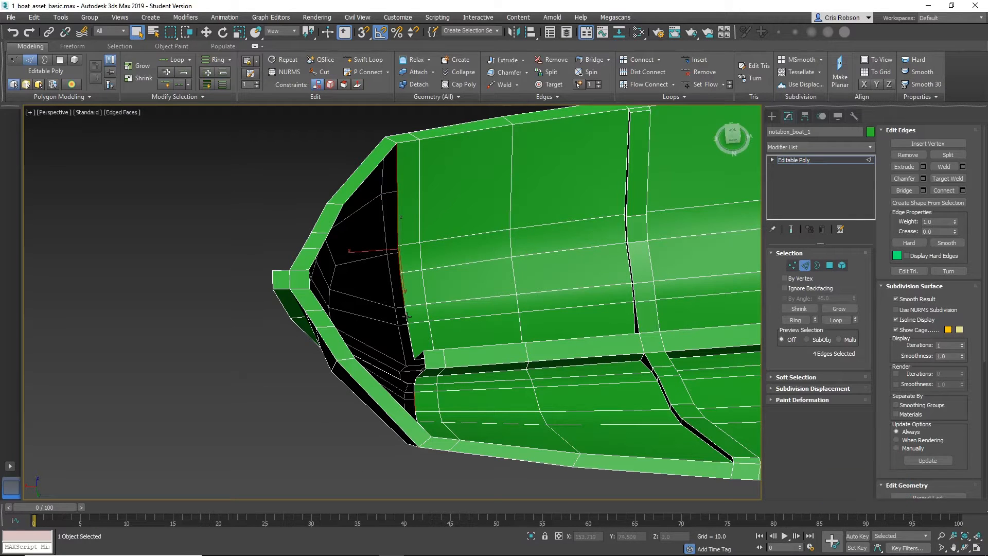
pyautogui.keyDown('ctrl'); pyautogui.click(407, 317); pyautogui.keyUp('ctrl')
pyautogui.keyDown('ctrl'); pyautogui.click(412, 345); pyautogui.keyUp('ctrl')
pyautogui.scroll(3, 412, 345)
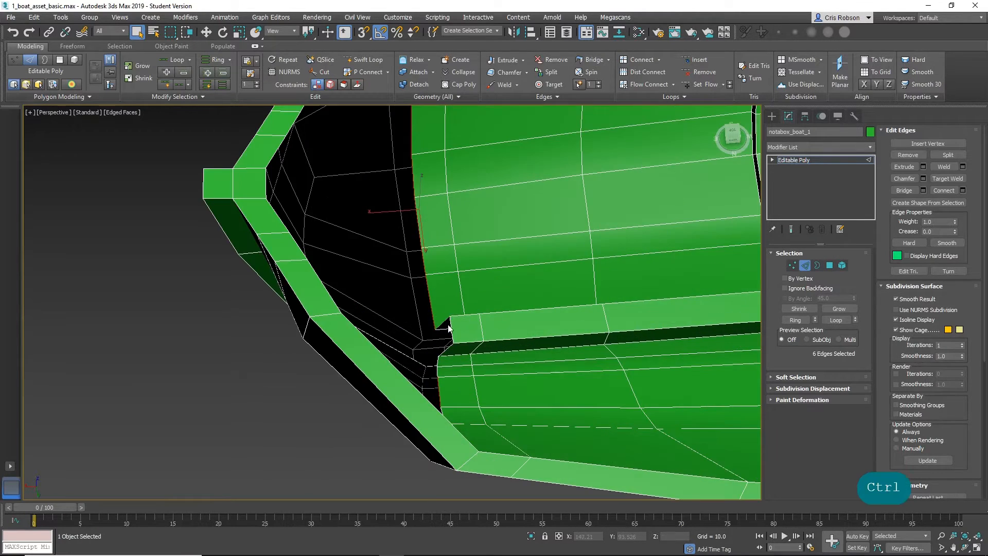
pyautogui.keyDown('ctrl'); pyautogui.click(441, 325); pyautogui.keyUp('ctrl')
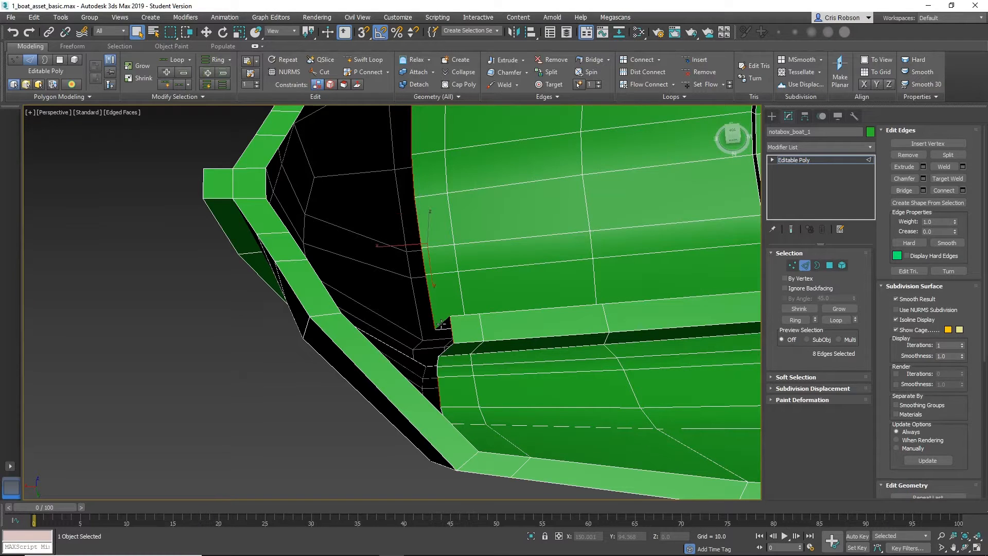
# Add the cut edges on the other side of the rib, up to the rim, to the bow opening's edge selection.
pyautogui.keyDown('ctrl'); pyautogui.click(446, 349); pyautogui.keyUp('ctrl')
pyautogui.keyDown('ctrl'); pyautogui.click(438, 363); pyautogui.keyUp('ctrl')
pyautogui.keyDown('ctrl'); pyautogui.click(438, 371); pyautogui.keyUp('ctrl')
pyautogui.keyDown('alt'); pyautogui.moveTo(476, 360); pyautogui.dragTo(420, 368, button='middle'); pyautogui.keyUp('alt')
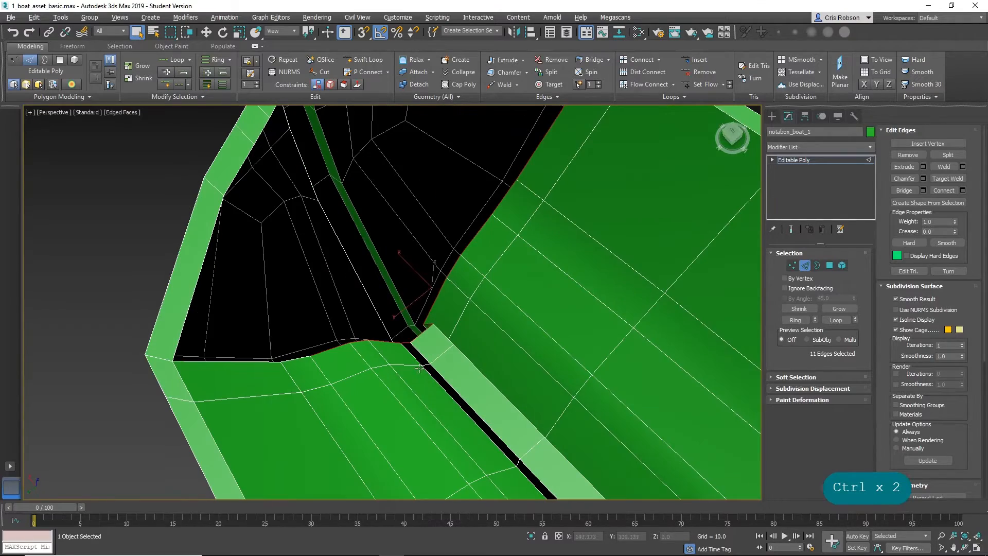
pyautogui.keyDown('ctrl'); pyautogui.click(287, 362); pyautogui.keyUp('ctrl')
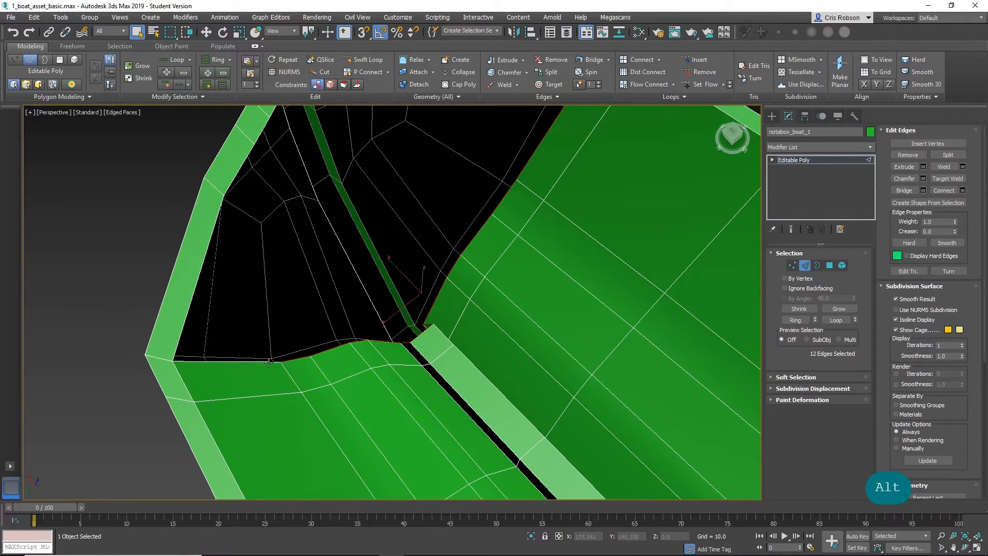
pyautogui.keyDown('ctrl'); pyautogui.click(258, 363); pyautogui.keyUp('ctrl')
pyautogui.keyDown('alt'); pyautogui.moveTo(258, 365); pyautogui.dragTo(366, 301, button='middle'); pyautogui.keyUp('alt')
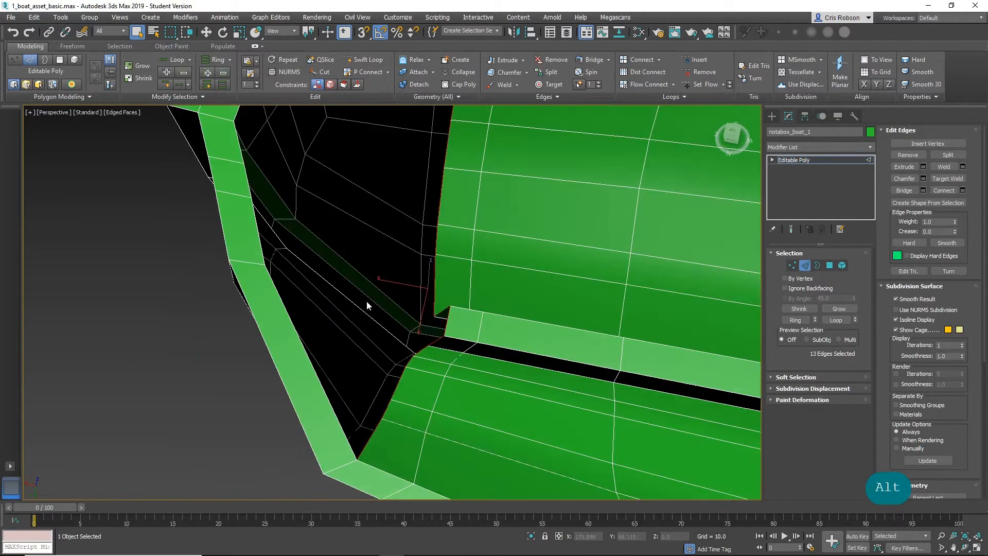
pyautogui.scroll(-5, 380, 289)
pyautogui.keyDown('alt'); pyautogui.moveTo(396, 258); pyautogui.dragTo(389, 338, button='middle'); pyautogui.keyUp('alt')
# Activate Scale, inspect the selected edges around the rib's end, and clear the edge selection.
pyautogui.press('r')
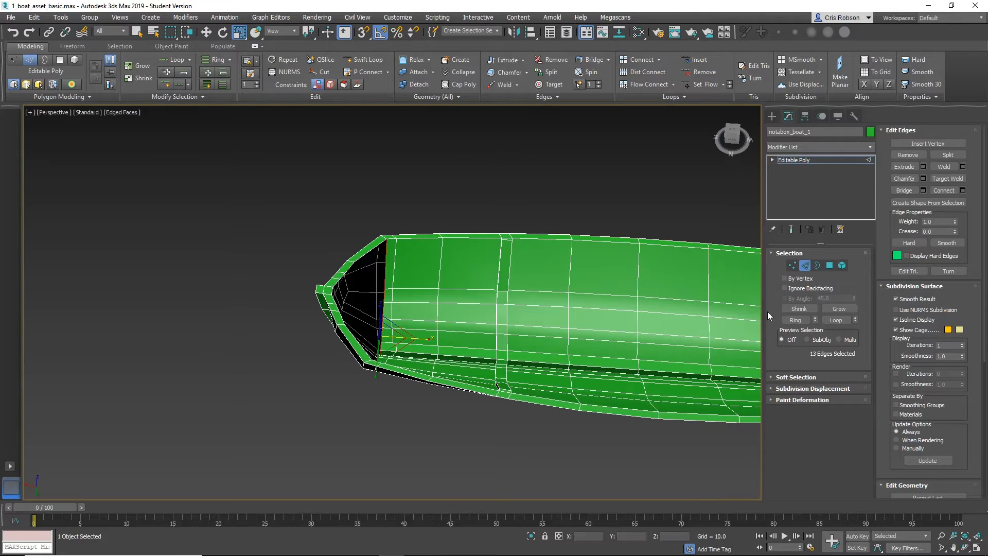
pyautogui.keyDown('alt'); pyautogui.moveTo(415, 230); pyautogui.dragTo(423, 295, button='middle'); pyautogui.keyUp('alt')
pyautogui.scroll(4, 394, 257)
pyautogui.keyDown('alt'); pyautogui.moveTo(394, 256); pyautogui.dragTo(378, 241, button='middle'); pyautogui.keyUp('alt')
pyautogui.scroll(4, 362, 248)
pyautogui.moveTo(379, 241); pyautogui.dragTo(428, 204, button='middle')
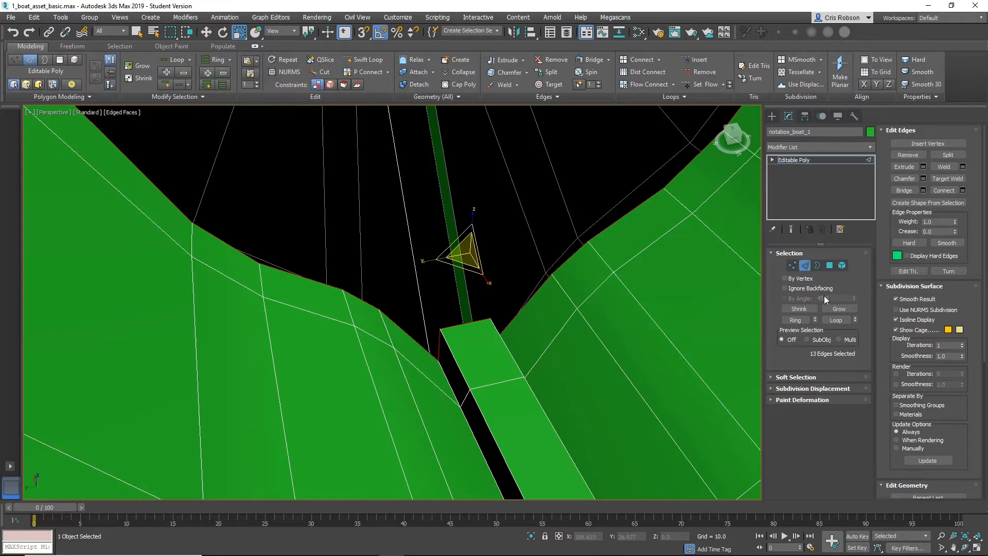
pyautogui.click(149, 151)
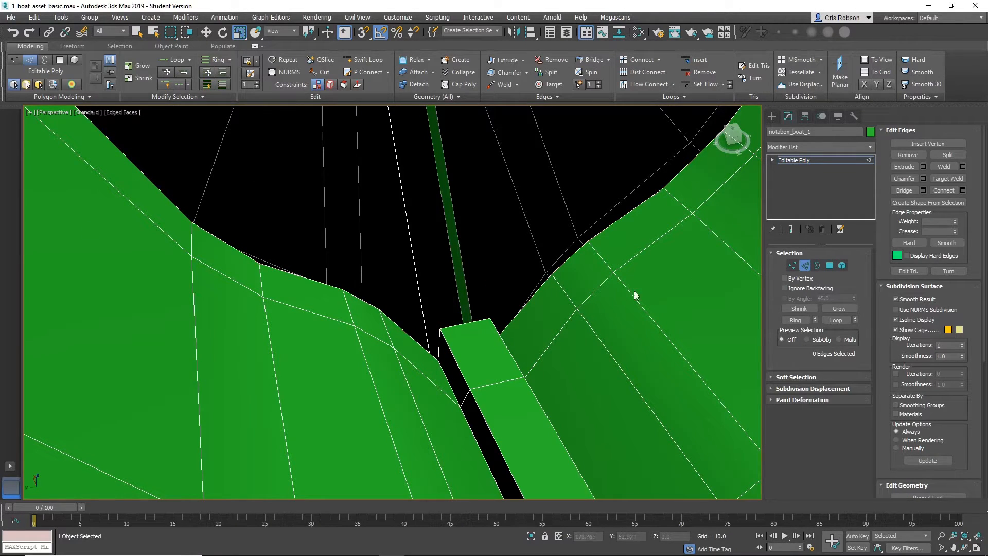
# Bridge each short vertical side edge at the central rib's end to its neighbouring hull cut edge, closing both lower corners.
pyautogui.click(904, 191)
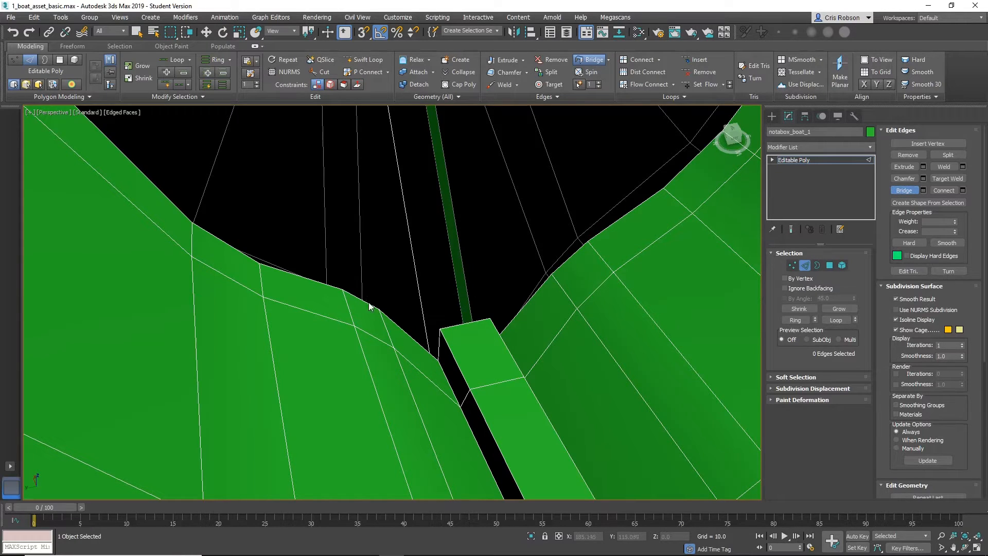
pyautogui.click(437, 343)
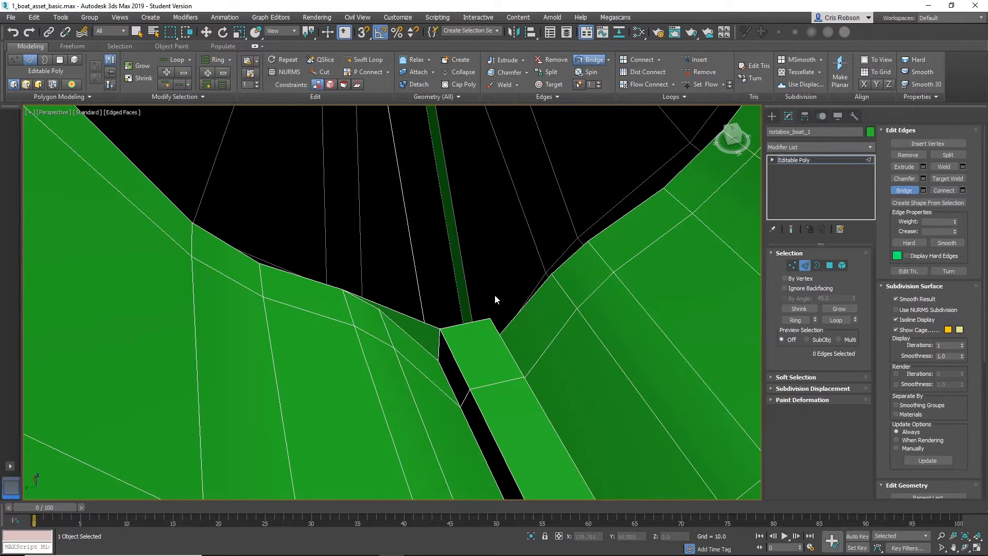
pyautogui.scroll(2, 536, 315)
pyautogui.scroll(-2, 536, 314)
pyautogui.keyDown('alt'); pyautogui.moveTo(536, 314); pyautogui.dragTo(327, 319, button='middle'); pyautogui.keyUp('alt')
pyautogui.moveTo(577, 246); pyautogui.dragTo(222, 359, button='middle')
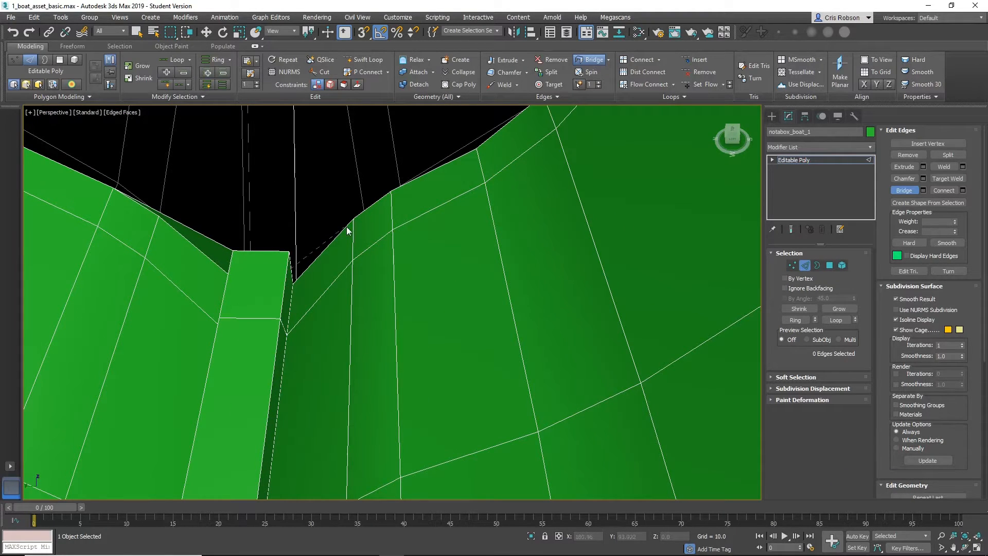
pyautogui.click(380, 201)
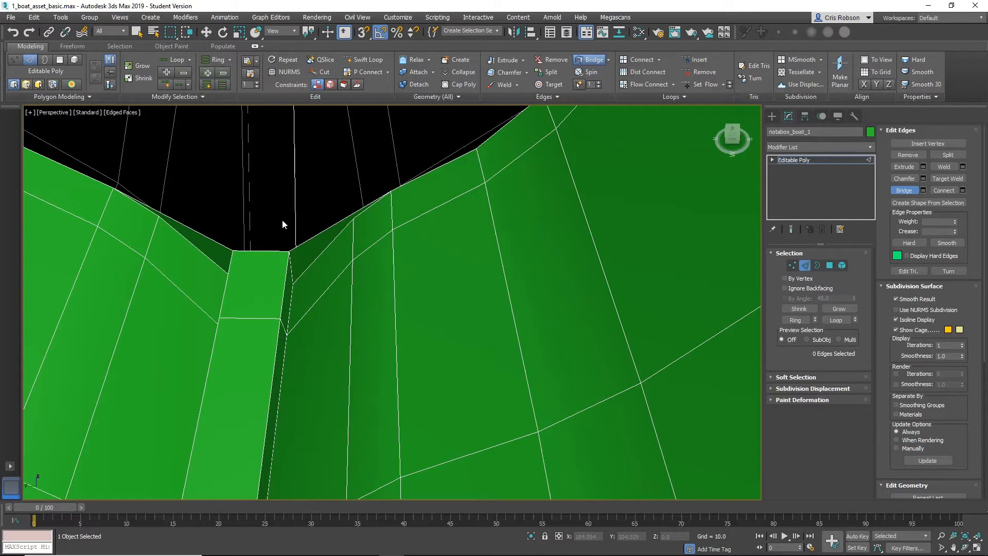
# Bridge the next three pairs of opposite hull cut edges across the bow opening, working upward from the central rib.
pyautogui.moveTo(282, 219); pyautogui.dragTo(403, 277, button='middle')
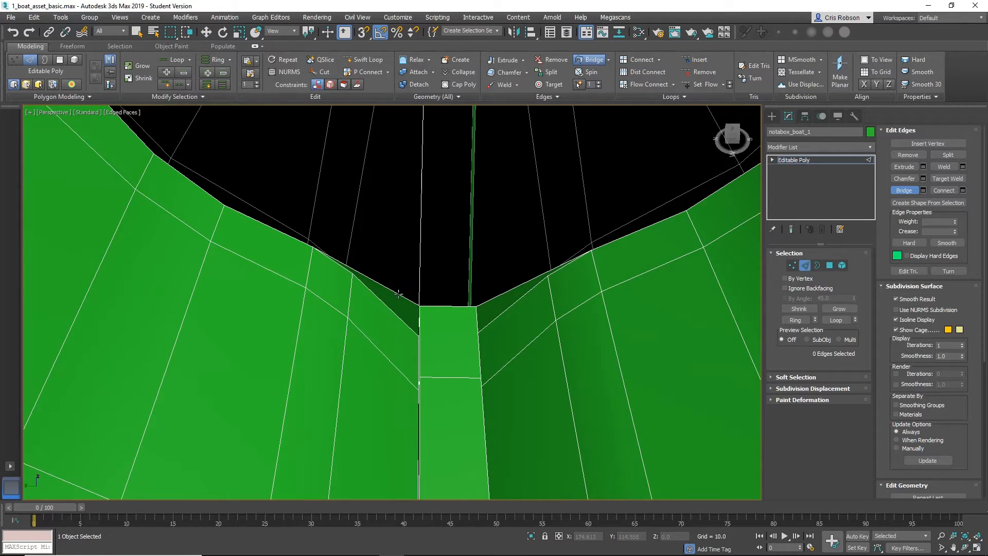
pyautogui.click(496, 296)
pyautogui.moveTo(405, 243); pyautogui.dragTo(428, 345, button='middle')
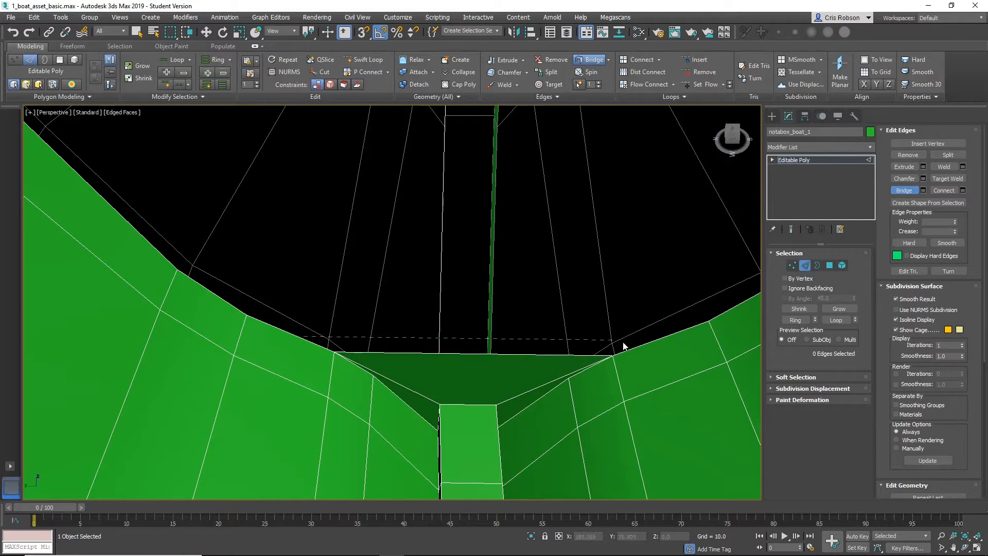
pyautogui.click(647, 344)
pyautogui.scroll(-2, 585, 321)
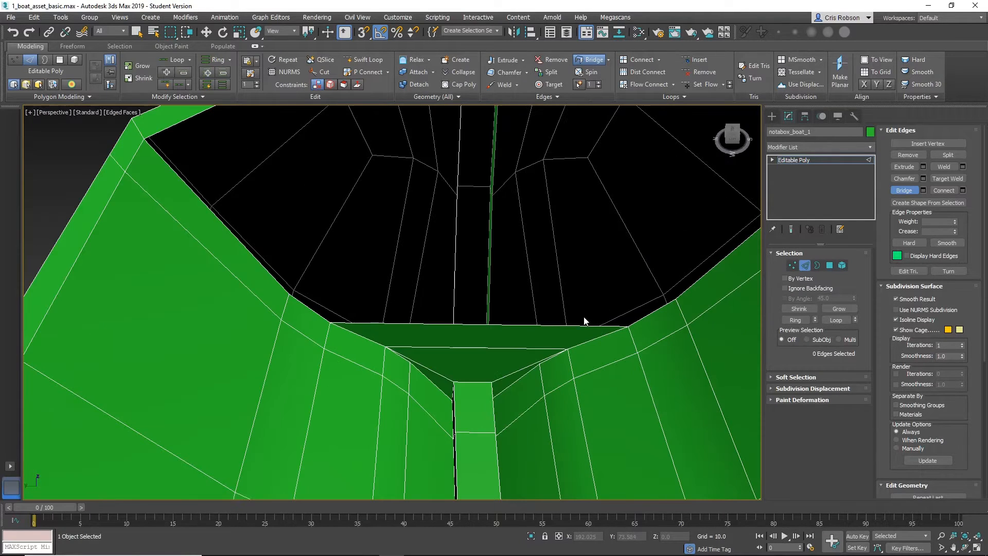
pyautogui.click(650, 317)
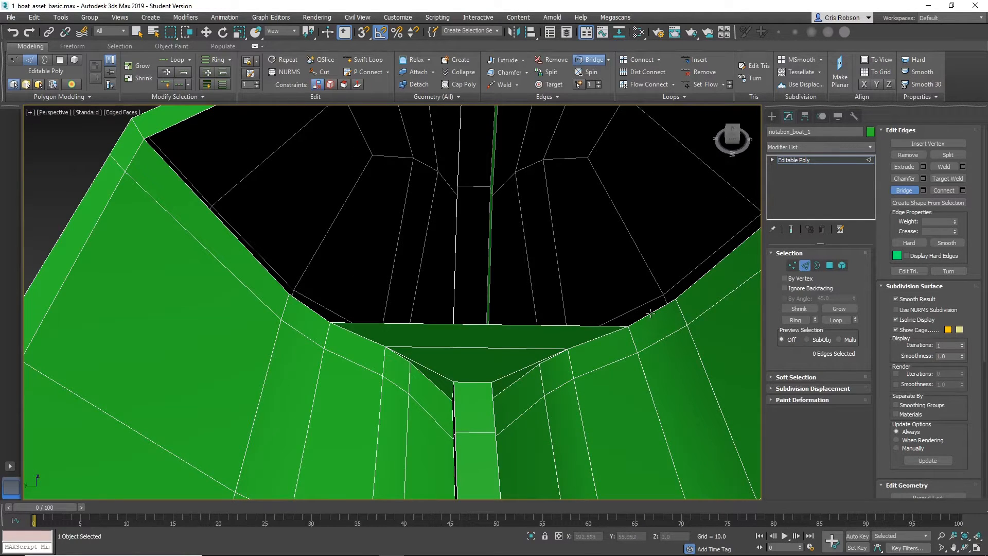
pyautogui.click(312, 311)
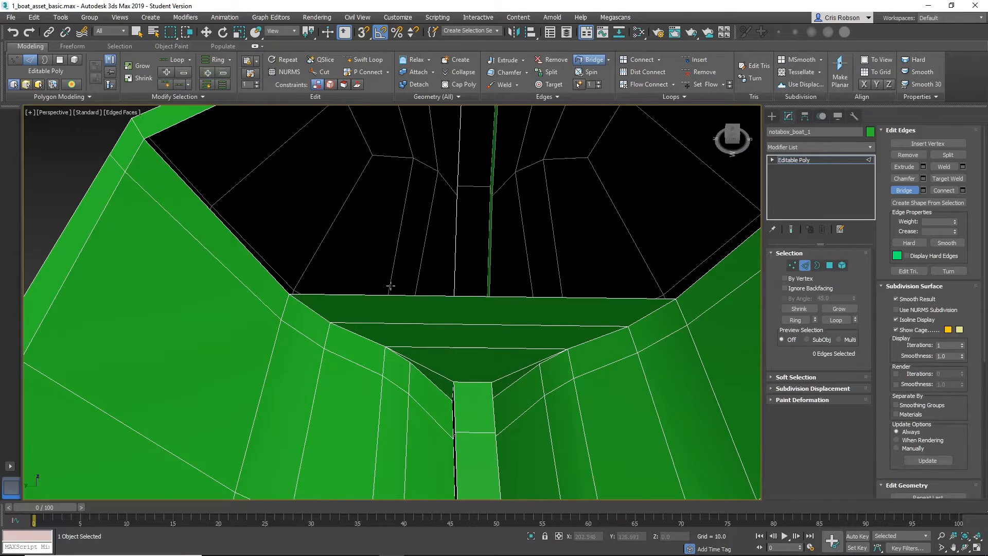
# Bridge the uppermost pair of hull cut edges to complete the bulkhead, and the two rearmost opposite rim edge pairs for the bow deck.
pyautogui.scroll(-3, 375, 298)
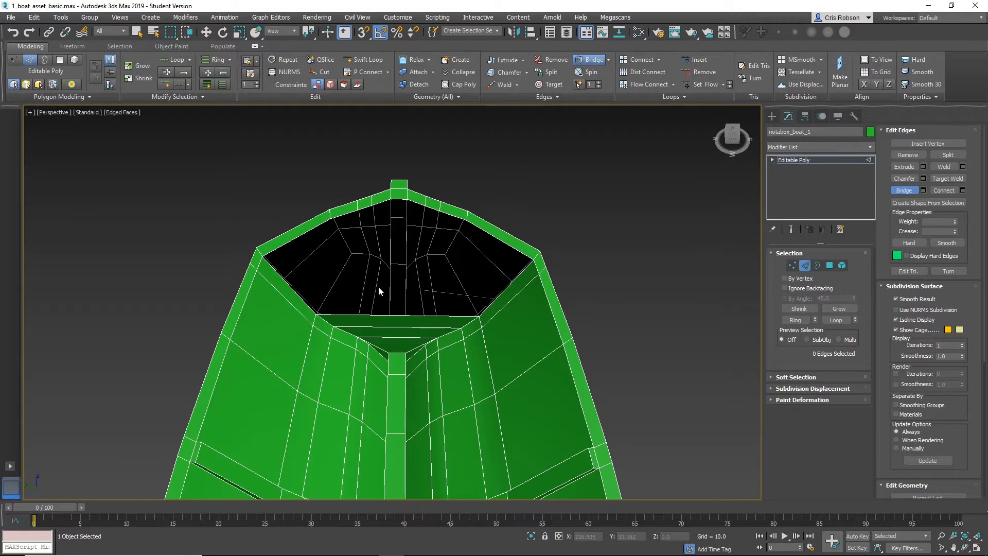
pyautogui.click(293, 253)
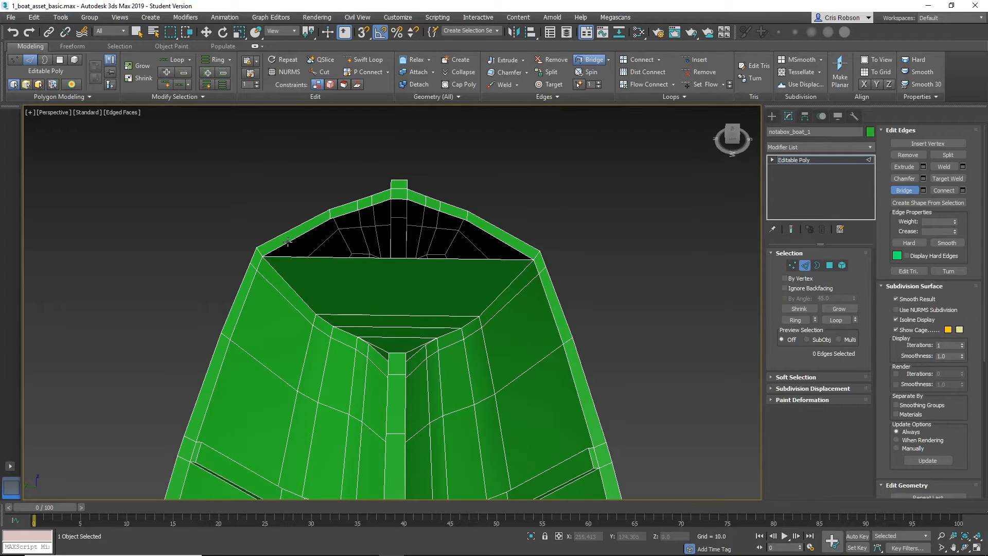
pyautogui.click(500, 242)
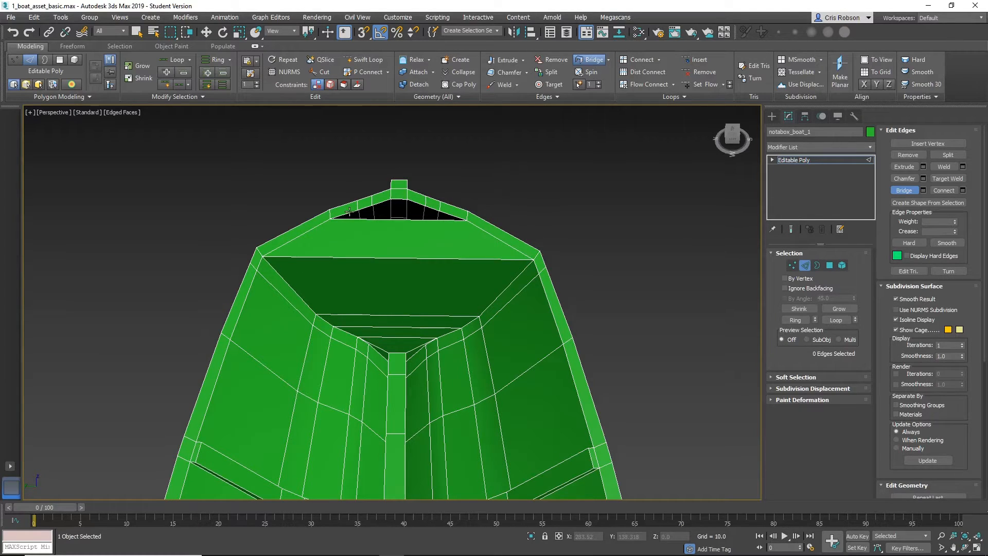
pyautogui.click(447, 216)
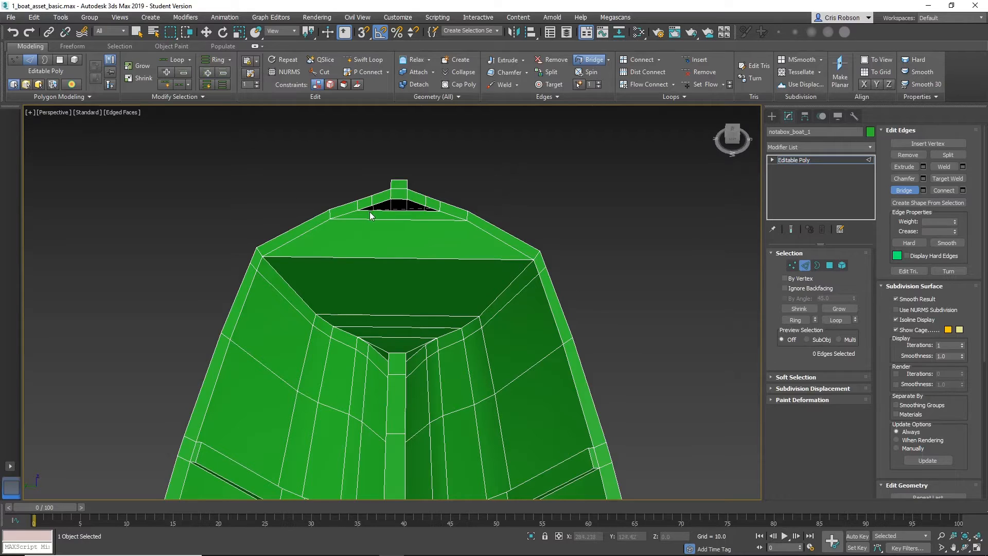
# Bridge the remaining rim edges at the bow tip and close the last deck gap up to the stem edge.
pyautogui.scroll(5, 368, 208)
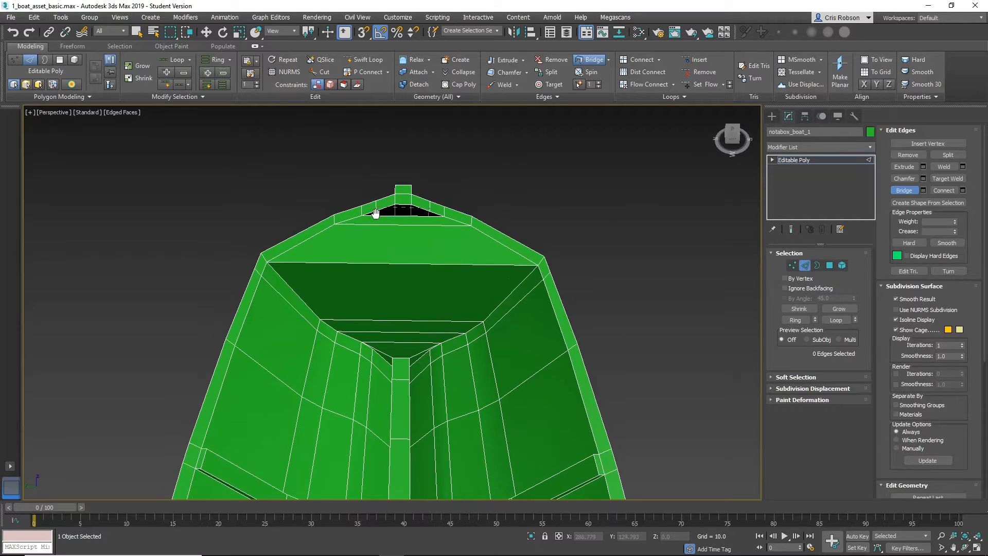
pyautogui.rightClick(378, 190)
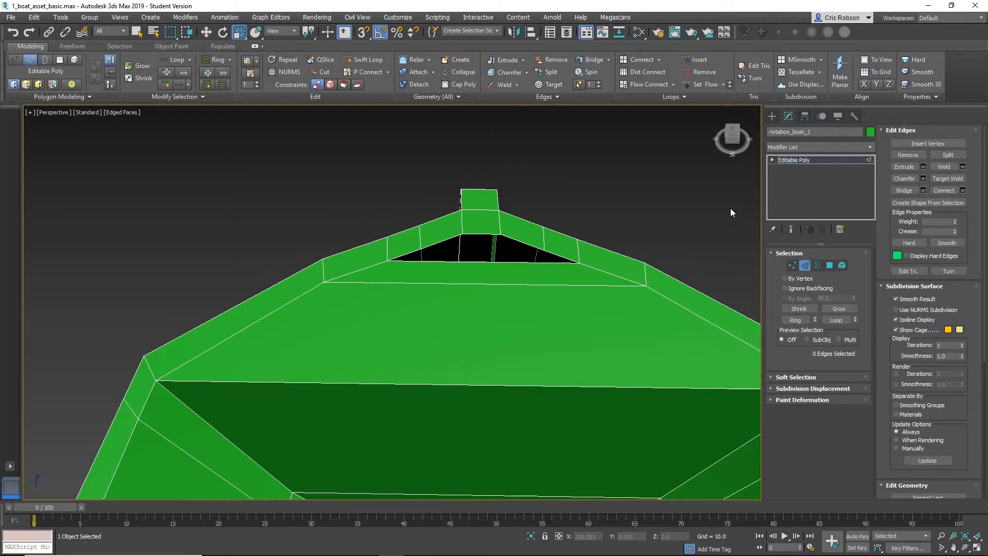
pyautogui.click(907, 190)
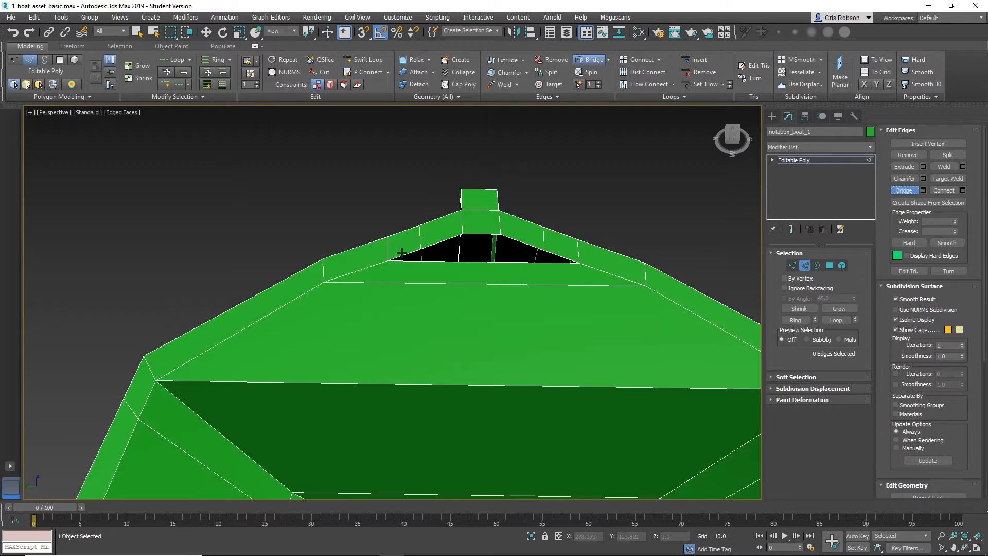
pyautogui.click(551, 258)
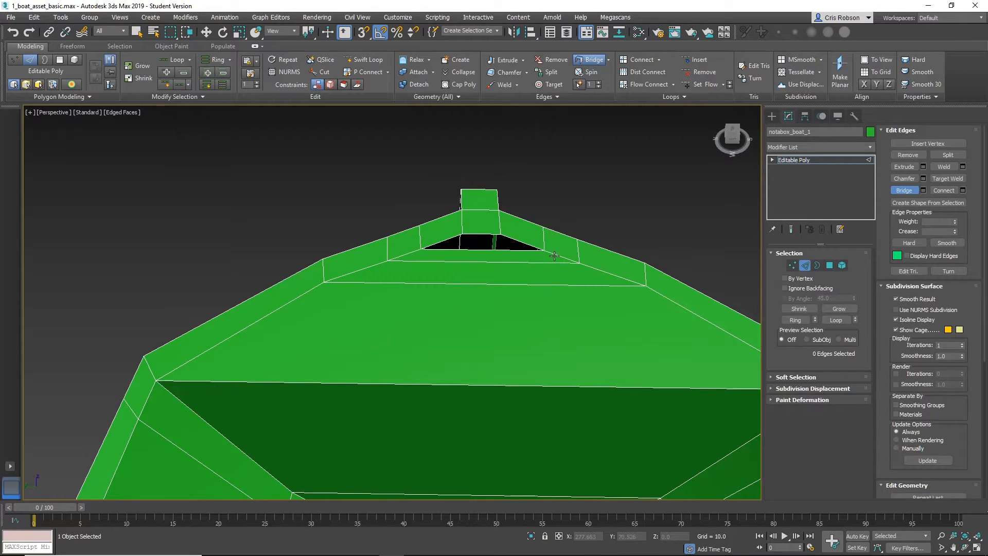
pyautogui.click(475, 248)
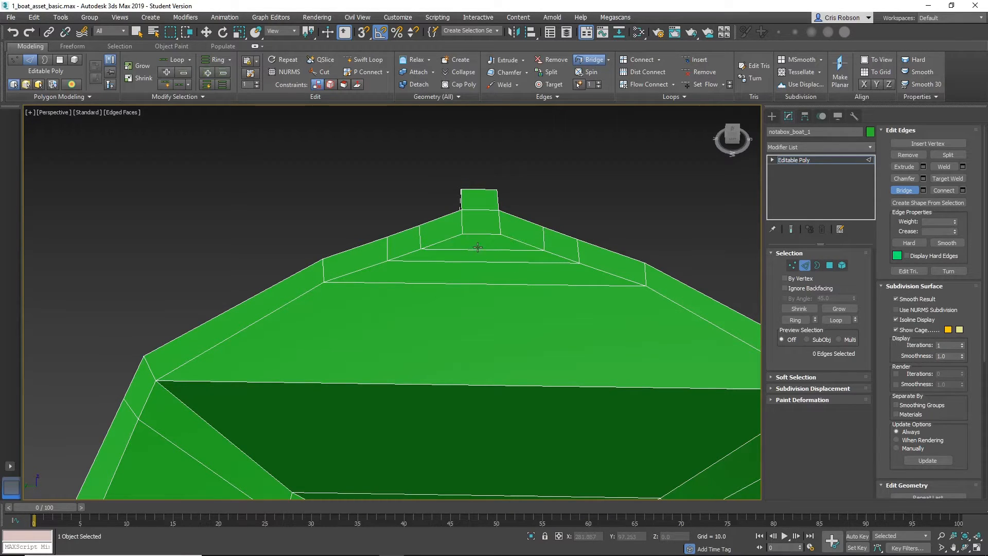
pyautogui.rightClick(591, 180)
# Select the four new bulkhead polygons below the bow deck and inset them slightly, leaving a narrow border around them.
pyautogui.keyDown('alt'); pyautogui.moveTo(591, 180); pyautogui.dragTo(445, 284, button='middle'); pyautogui.keyUp('alt')
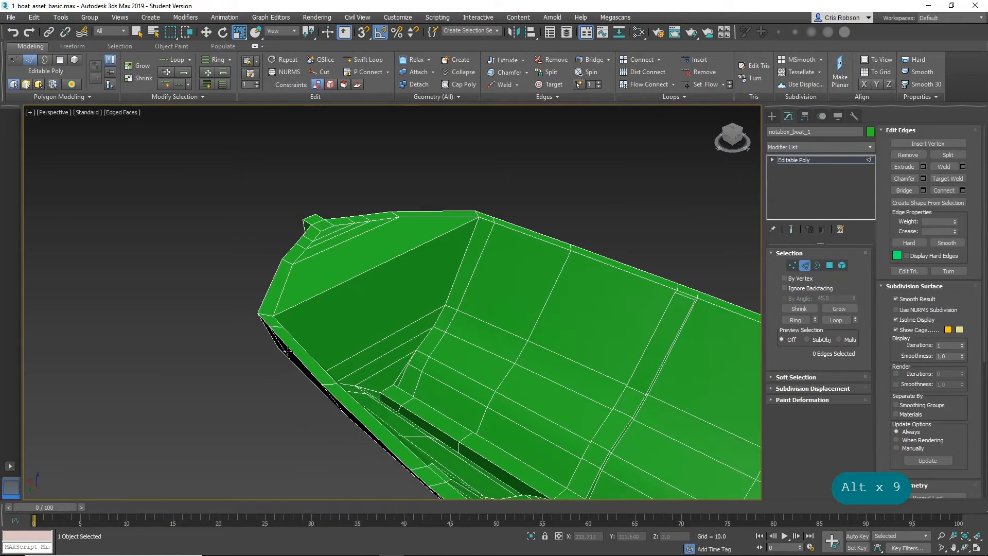
pyautogui.keyDown('alt'); pyautogui.moveTo(309, 362); pyautogui.dragTo(434, 355, button='middle'); pyautogui.keyUp('alt')
pyautogui.scroll(-3, 342, 444)
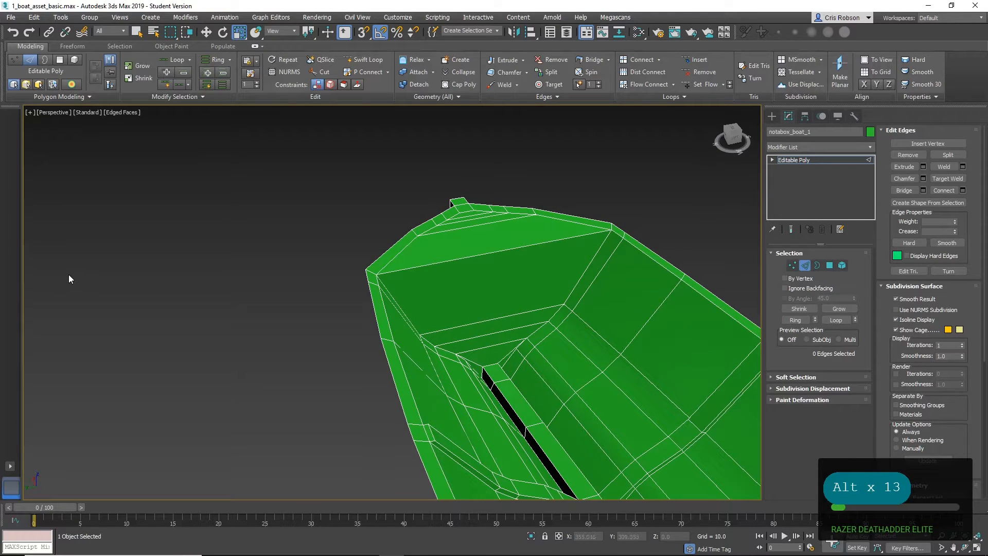
pyautogui.click(830, 265)
pyautogui.click(476, 323)
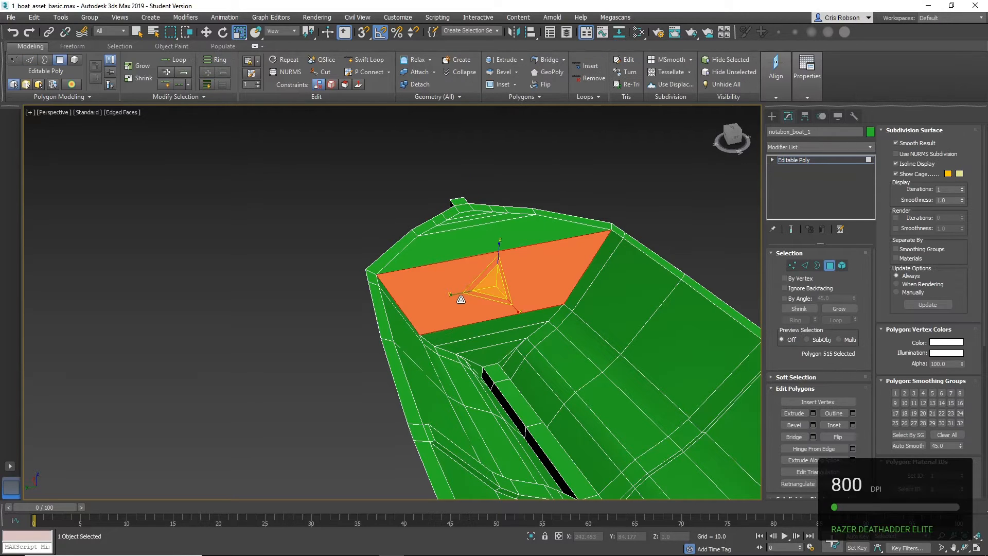
pyautogui.keyDown('ctrl'); pyautogui.click(479, 329); pyautogui.keyUp('ctrl')
pyautogui.keyDown('ctrl'); pyautogui.click(480, 340); pyautogui.keyUp('ctrl')
pyautogui.keyDown('ctrl'); pyautogui.click(481, 348); pyautogui.keyUp('ctrl')
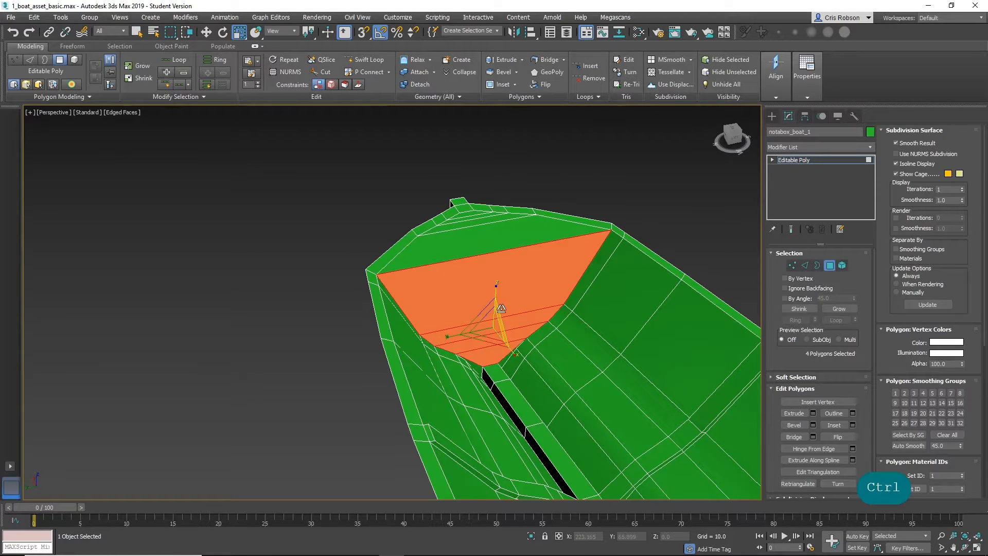
pyautogui.keyDown('alt'); pyautogui.moveTo(501, 307); pyautogui.dragTo(464, 316, button='middle'); pyautogui.keyUp('alt')
pyautogui.click(836, 425)
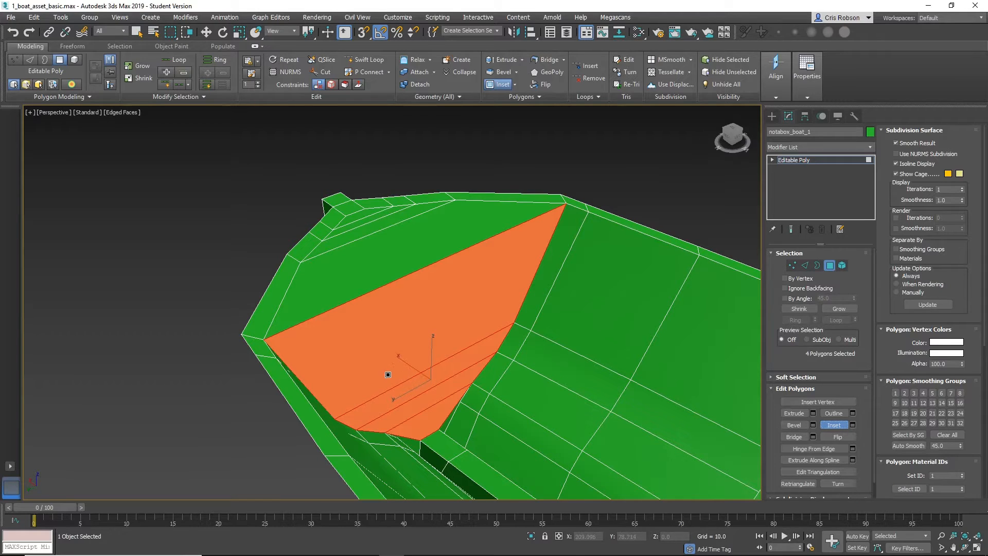
pyautogui.moveTo(391, 375); pyautogui.dragTo(398, 367)
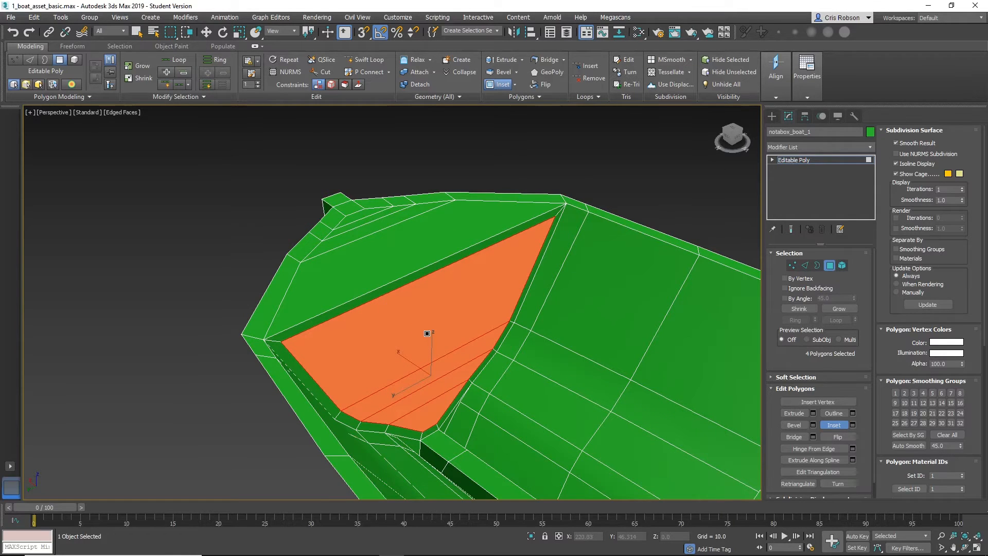
# Scale the inset's upper edge to 65 percent along Y so the main panel becomes roughly rectangular.
pyautogui.keyDown('alt'); pyautogui.moveTo(427, 333); pyautogui.dragTo(386, 311, button='middle'); pyautogui.keyUp('alt')
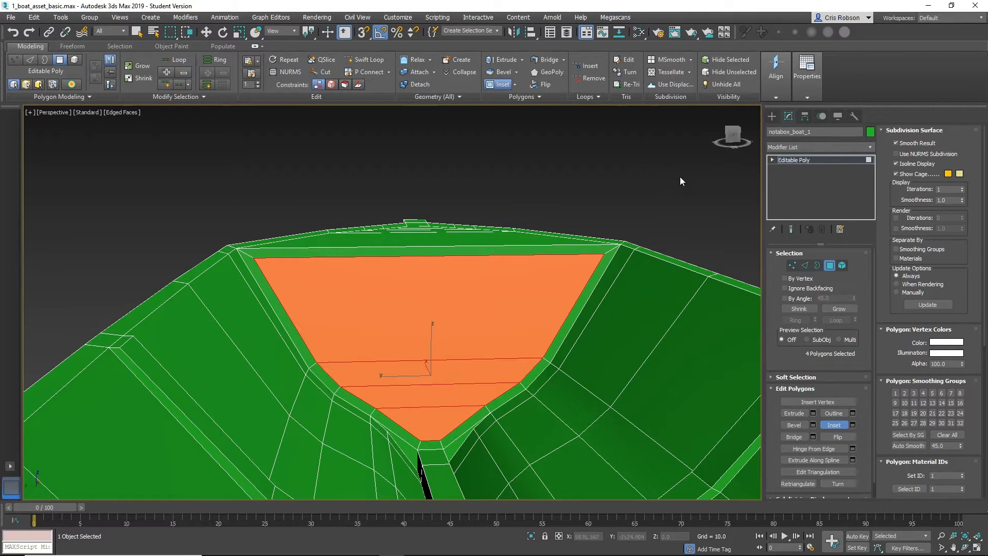
pyautogui.click(804, 265)
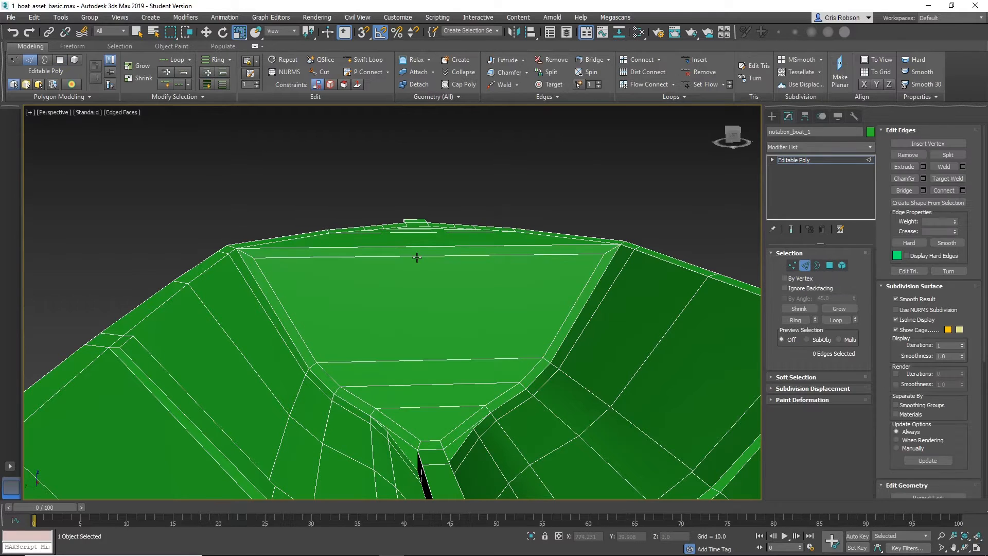
pyautogui.click(417, 255)
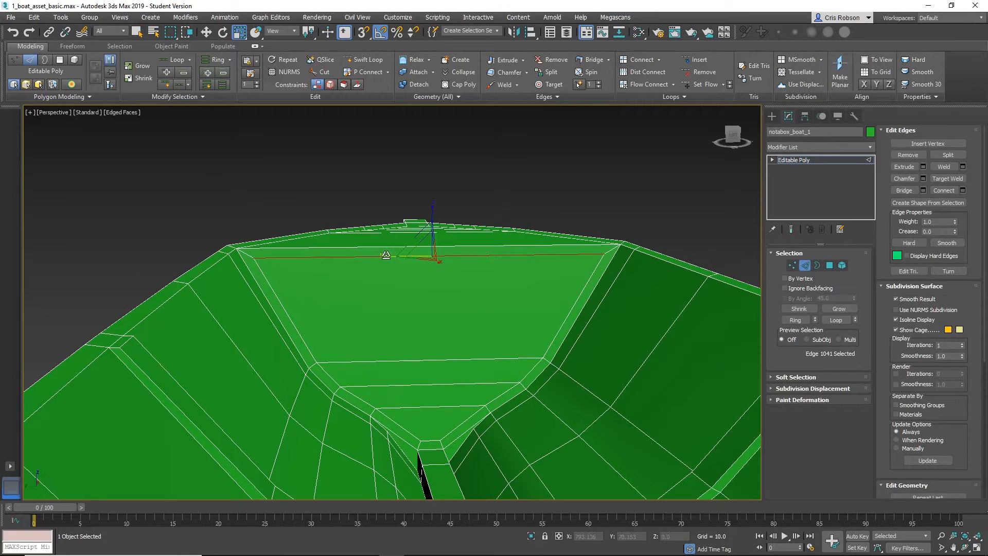
pyautogui.moveTo(387, 255); pyautogui.dragTo(406, 255)
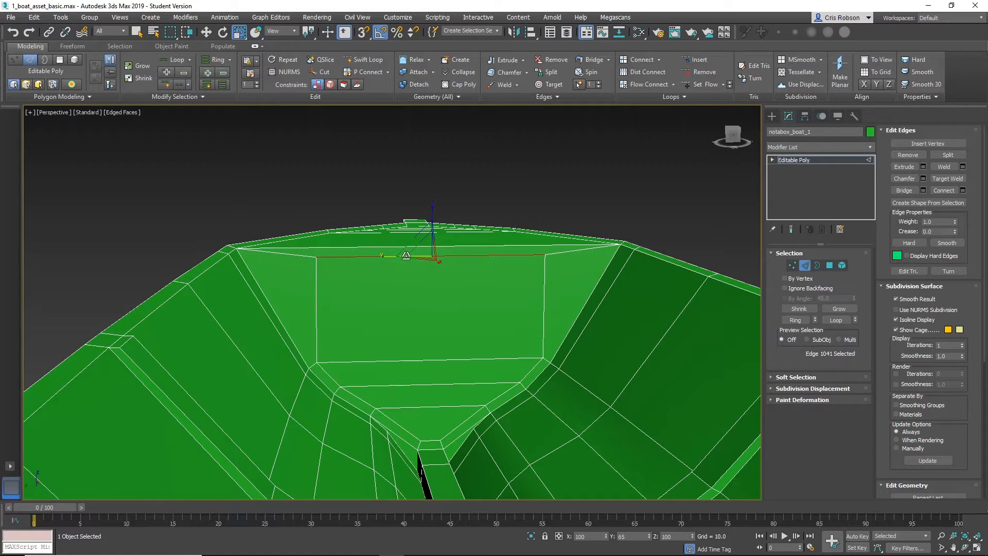
pyautogui.moveTo(407, 255); pyautogui.dragTo(407, 255)
pyautogui.keyDown('alt'); pyautogui.moveTo(406, 256); pyautogui.dragTo(399, 293, button='middle'); pyautogui.keyUp('alt')
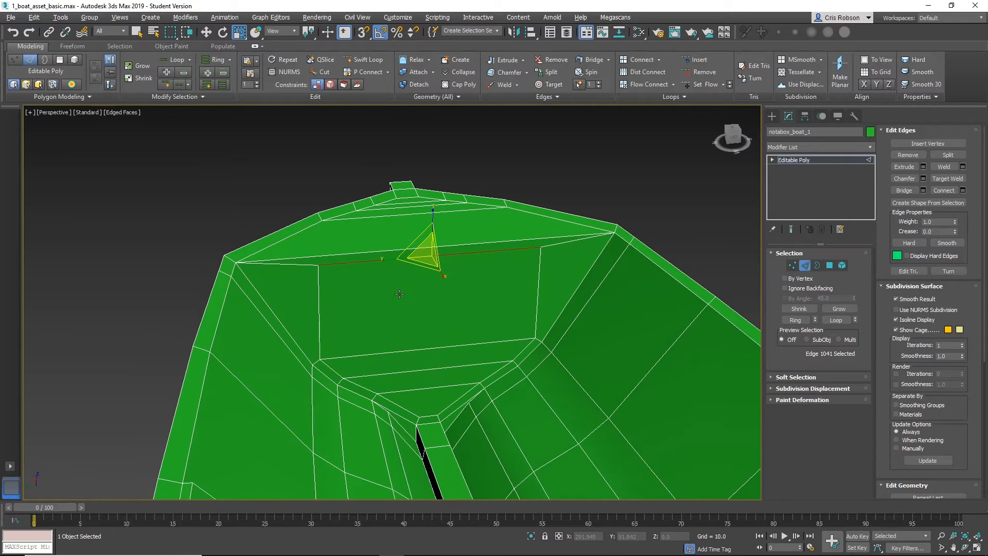
pyautogui.click(320, 319)
pyautogui.keyDown('ctrl'); pyautogui.click(538, 303); pyautogui.keyUp('ctrl')
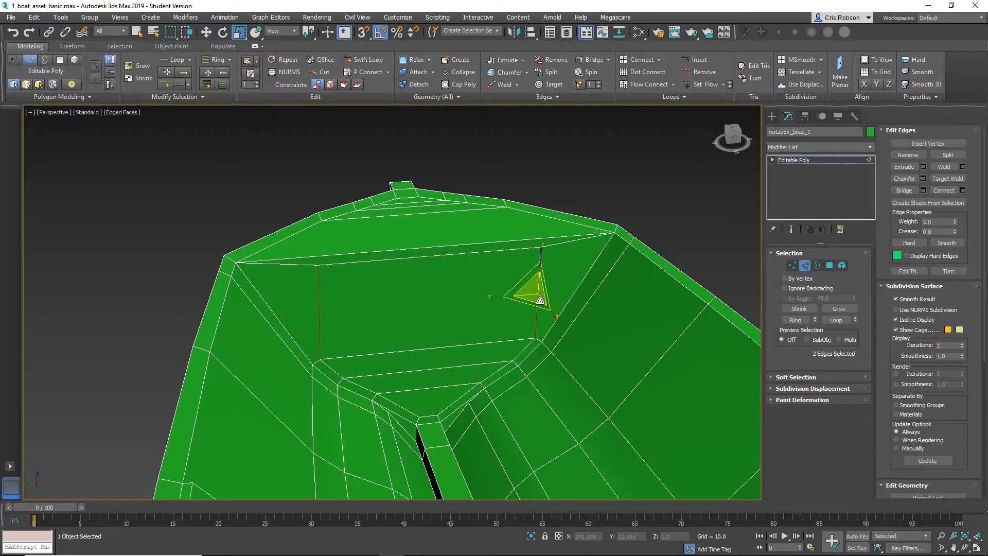
pyautogui.press('r')
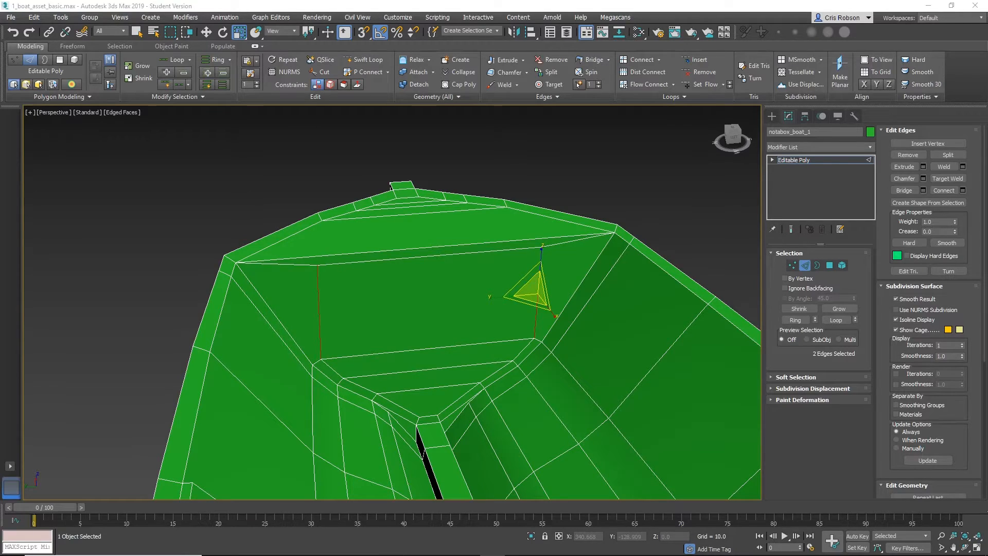
# Clone the rectangular bulkhead panel as an element, offset along X into the boat's interior.
pyautogui.keyDown('alt'); pyautogui.moveTo(407, 423); pyautogui.dragTo(494, 370, button='middle'); pyautogui.keyUp('alt')
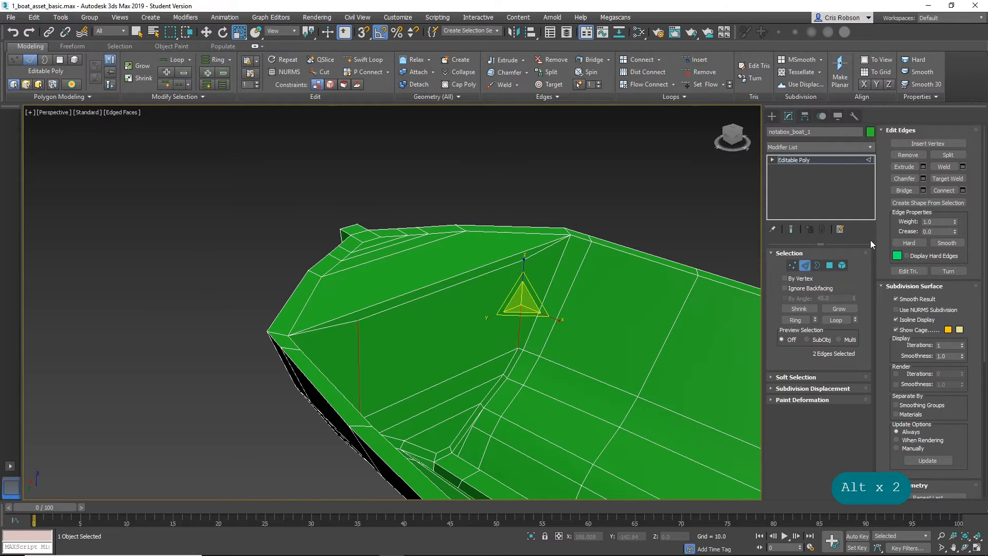
pyautogui.click(829, 265)
pyautogui.click(424, 330)
pyautogui.keyDown('alt'); pyautogui.moveTo(424, 331); pyautogui.dragTo(446, 342, button='middle'); pyautogui.keyUp('alt')
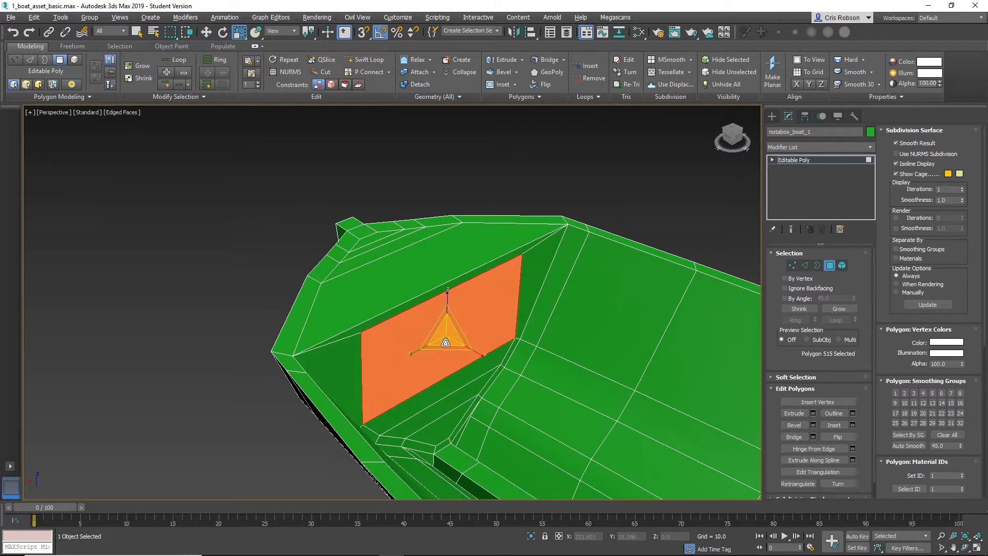
pyautogui.press('w')
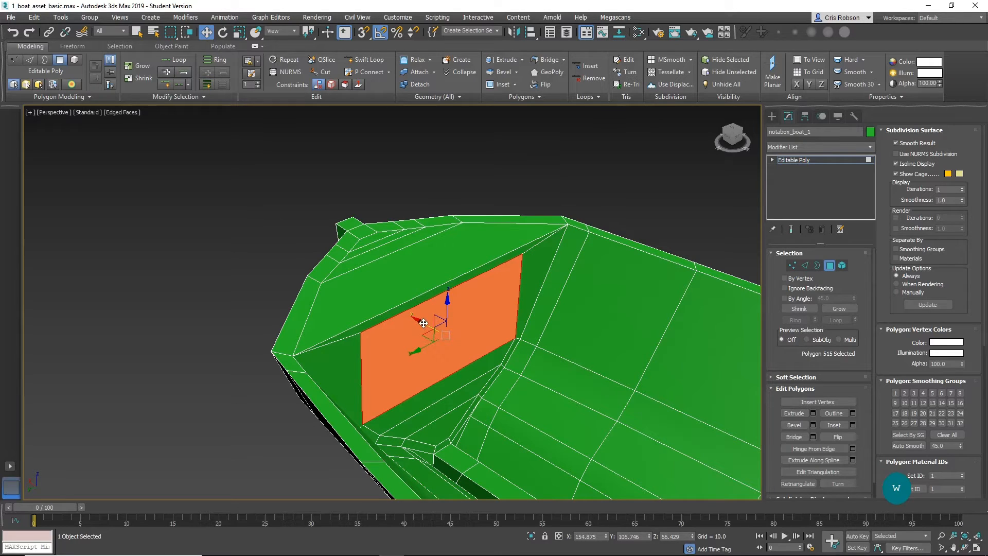
pyautogui.keyDown('shift'); pyautogui.moveTo(424, 323); pyautogui.dragTo(463, 353); pyautogui.keyUp('shift')
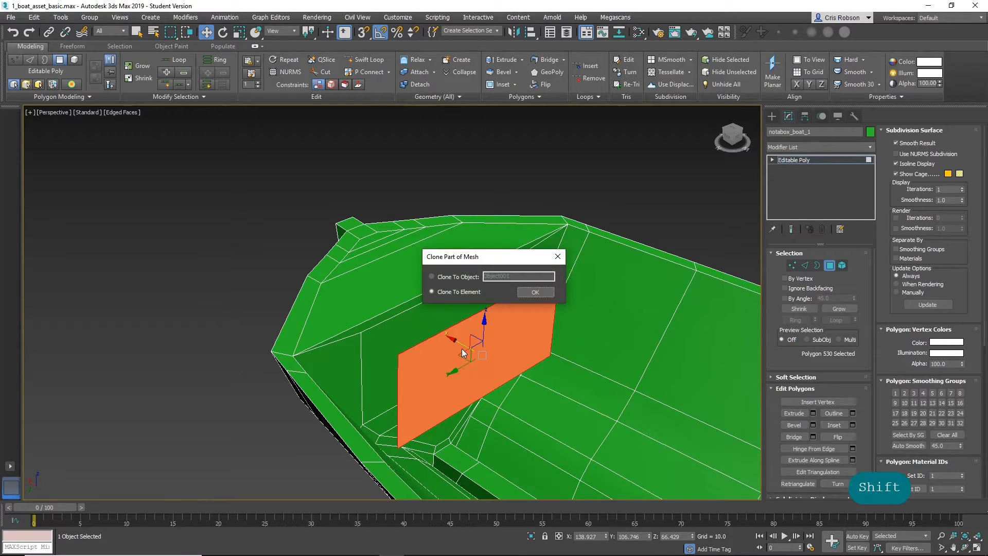
pyautogui.click(535, 292)
# Try to extrude the original bulkhead panel inward as a deep recess, and undo the extrusion.
pyautogui.keyDown('alt'); pyautogui.moveTo(479, 307); pyautogui.dragTo(538, 318, button='middle'); pyautogui.keyUp('alt')
pyautogui.click(447, 314)
pyautogui.scroll(3, 494, 313)
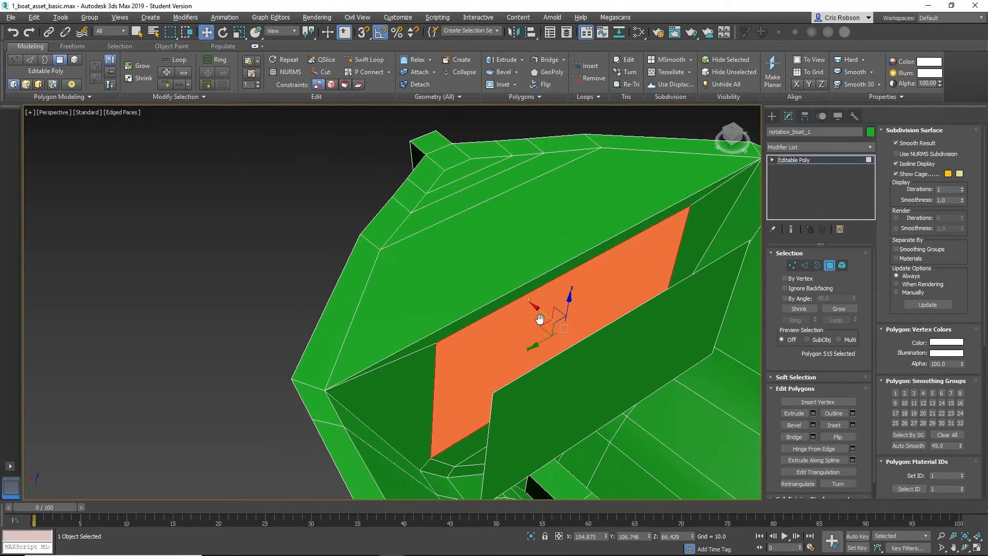
pyautogui.click(798, 413)
pyautogui.moveTo(460, 391); pyautogui.dragTo(490, 443)
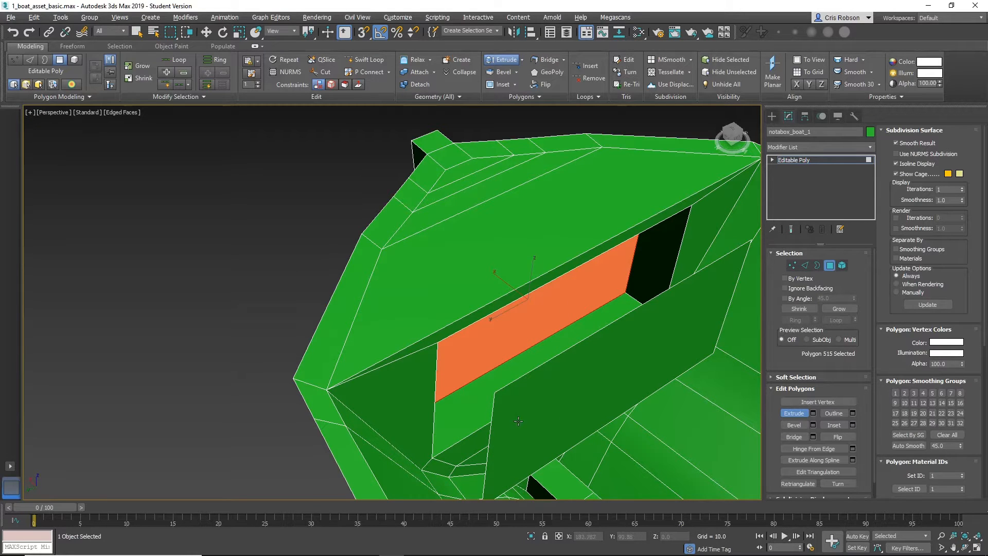
pyautogui.keyDown('alt'); pyautogui.moveTo(496, 336); pyautogui.dragTo(536, 256, button='middle'); pyautogui.keyUp('alt')
pyautogui.hotkey('ctrl', 'z')
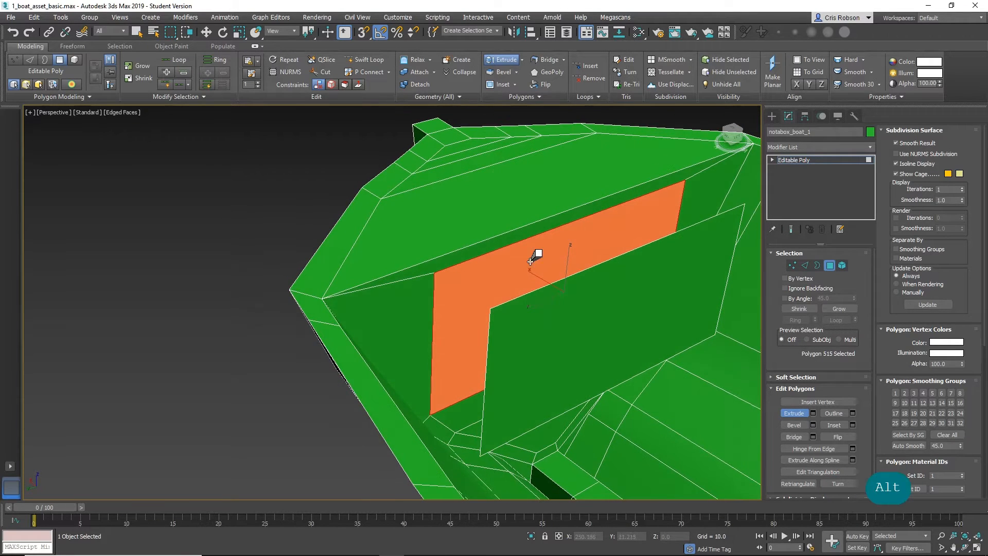
# Delete the cloned panel standing in front of the bulkhead.
pyautogui.keyDown('alt'); pyautogui.moveTo(518, 331); pyautogui.dragTo(535, 309, button='middle'); pyautogui.keyUp('alt')
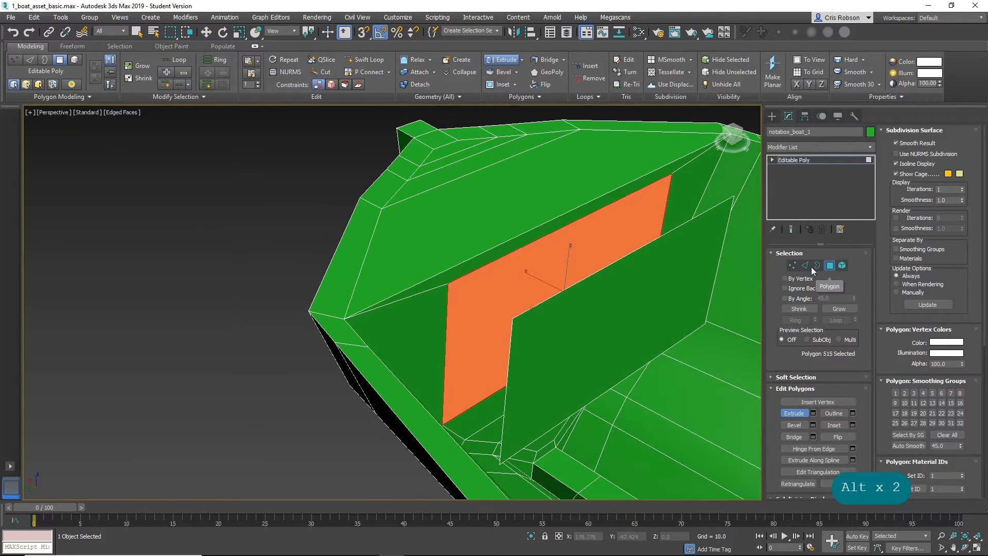
pyautogui.click(676, 288)
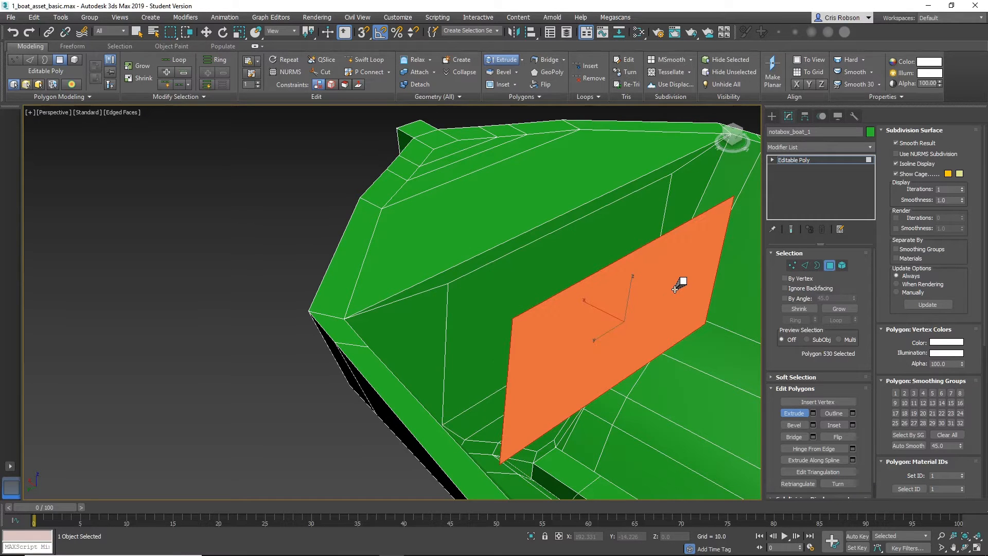
pyautogui.press('Delete')
# Select the rectangular panel polygon in the middle of the bulkhead.
pyautogui.click(587, 267)
pyautogui.scroll(3, 532, 282)
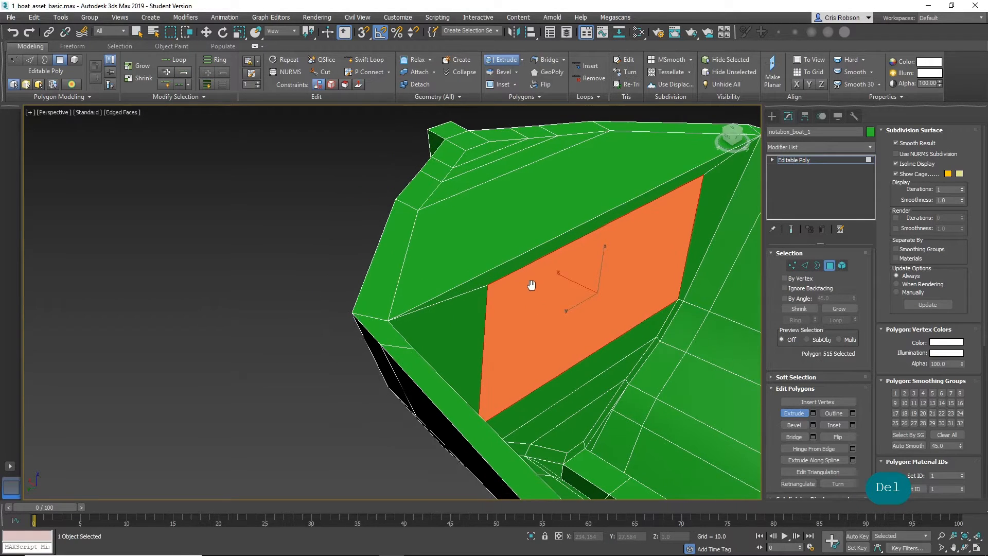
pyautogui.keyDown('alt'); pyautogui.moveTo(547, 293); pyautogui.dragTo(481, 302, button='middle'); pyautogui.keyUp('alt')
pyautogui.scroll(-4, 543, 296)
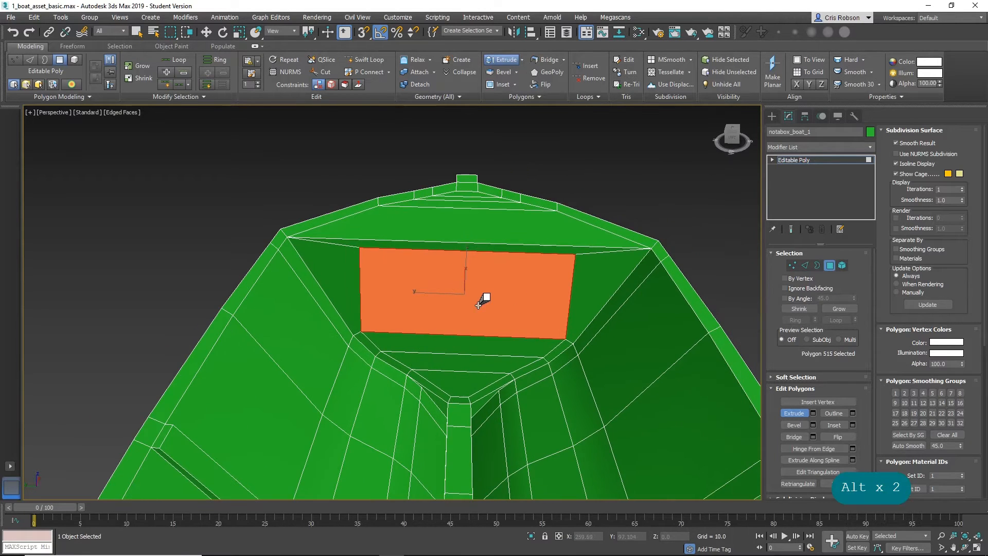
pyautogui.scroll(3, 479, 302)
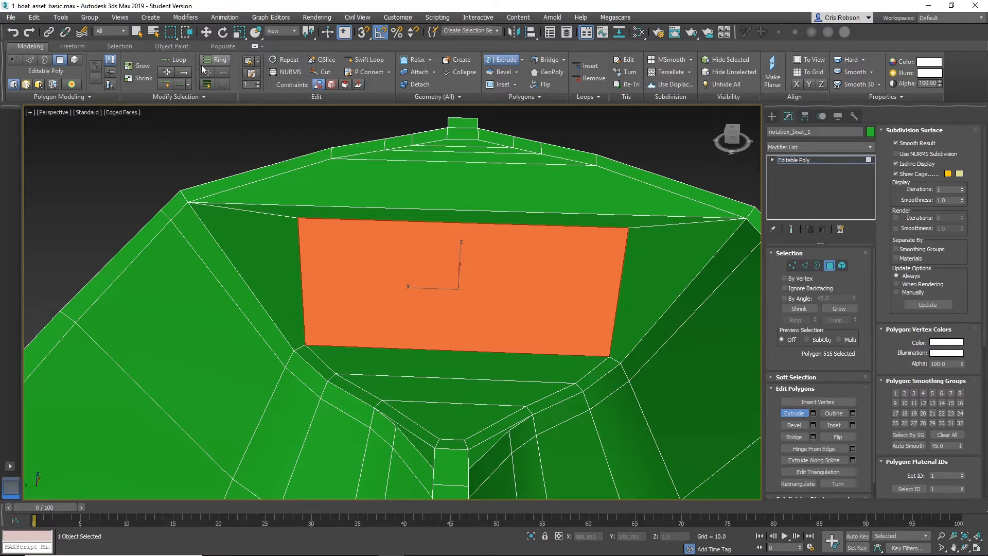
pyautogui.click(364, 59)
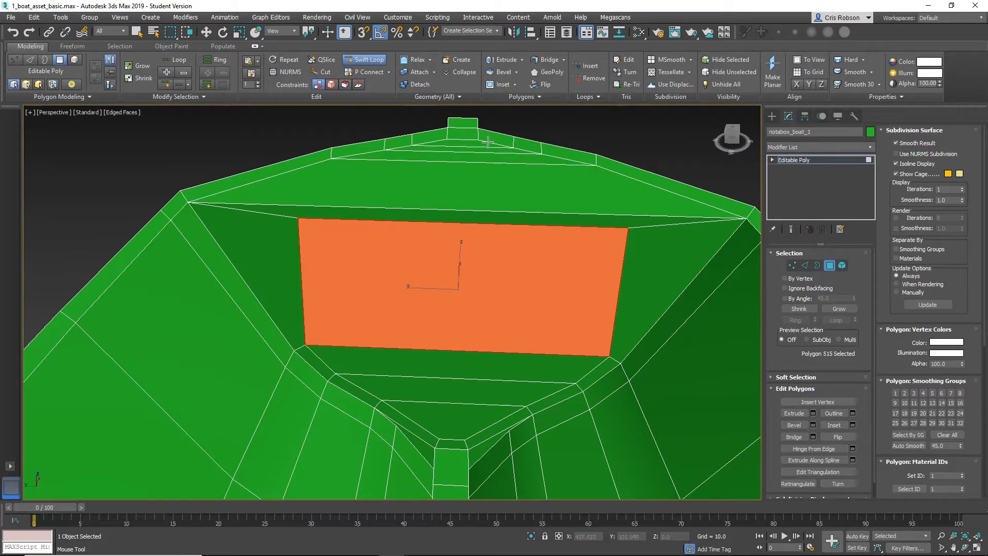
pyautogui.keyDown('alt'); pyautogui.moveTo(415, 236); pyautogui.dragTo(514, 279, button='middle'); pyautogui.keyUp('alt')
pyautogui.scroll(3, 474, 270)
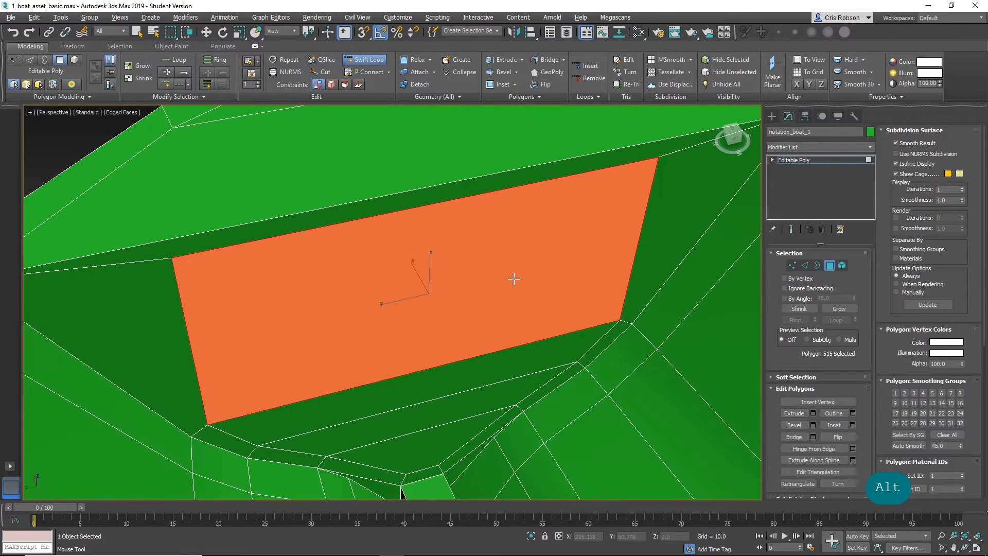
pyautogui.press('alt')
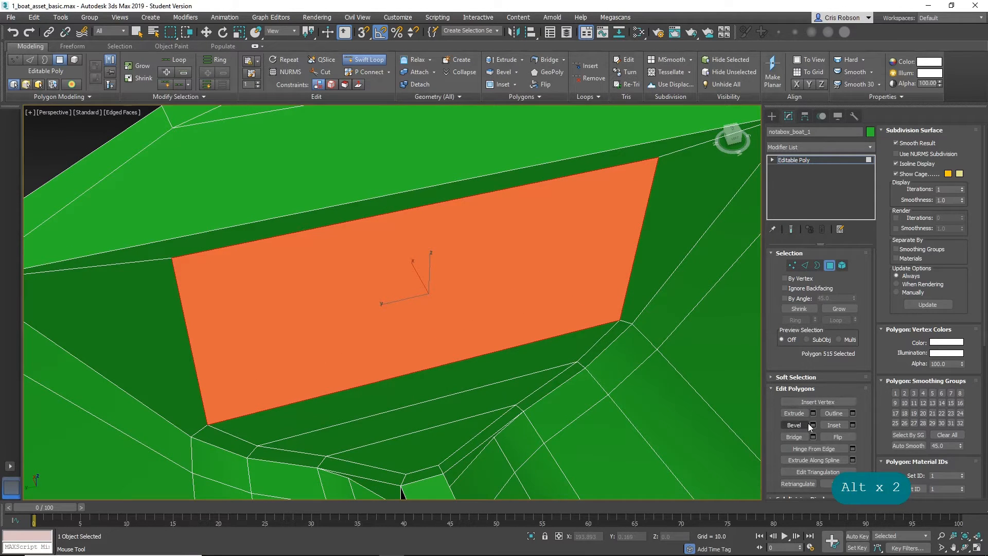
# Try to recess the rectangular bulkhead panel by moving it and by extruding it, and undo both attempts.
pyautogui.press('w')
pyautogui.moveTo(412, 289); pyautogui.dragTo(413, 278)
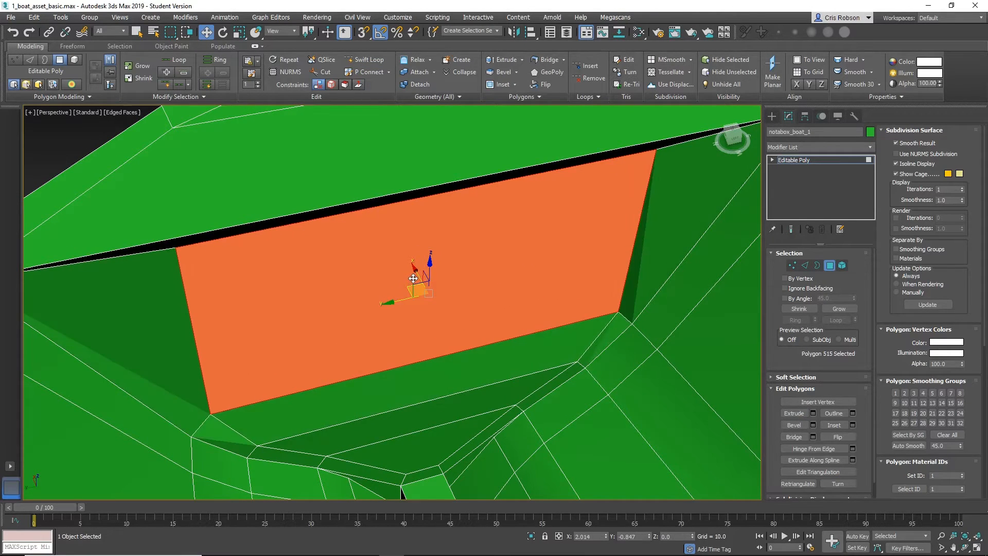
pyautogui.hotkey('ctrl', 'z')
pyautogui.click(794, 413)
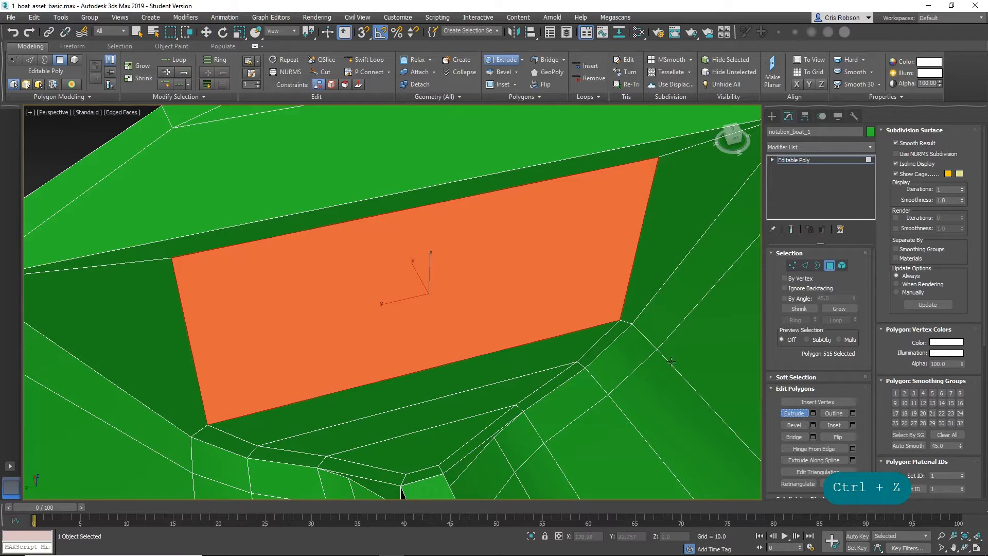
pyautogui.moveTo(423, 280)
pyautogui.mouseDown()
pyautogui.moveTo(423, 269)
pyautogui.moveTo(421, 285)
pyautogui.mouseUp()
pyautogui.hotkey('ctrl', 'z')
pyautogui.hotkey('ctrl', 'z')
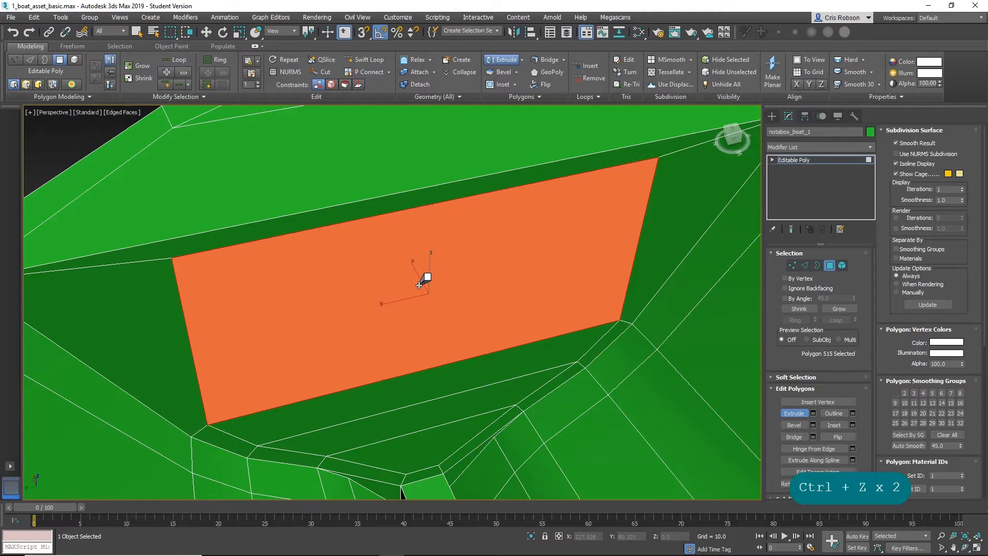
# Bevel the rectangular bulkhead panel to form a thin stepped groove around its border, and exit polygon editing.
pyautogui.keyDown('alt'); pyautogui.moveTo(420, 285); pyautogui.dragTo(431, 264, button='middle'); pyautogui.keyUp('alt')
pyautogui.scroll(2, 404, 282)
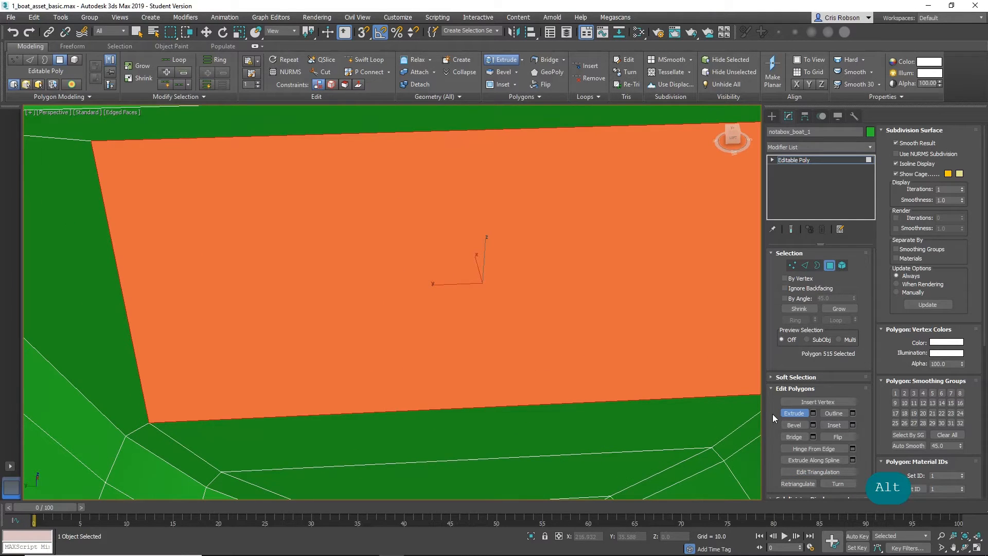
pyautogui.click(794, 425)
pyautogui.moveTo(183, 191)
pyautogui.mouseDown()
pyautogui.moveTo(192, 189)
pyautogui.moveTo(188, 209)
pyautogui.mouseUp()
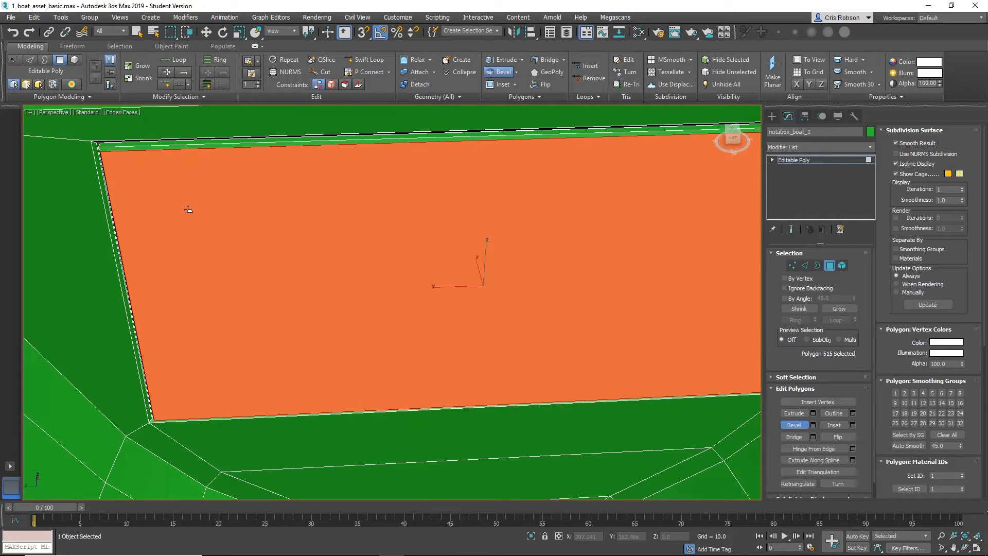
pyautogui.keyDown('alt'); pyautogui.moveTo(270, 214); pyautogui.dragTo(371, 284, button='middle'); pyautogui.keyUp('alt')
pyautogui.keyDown('alt'); pyautogui.moveTo(421, 281); pyautogui.dragTo(350, 280, button='middle'); pyautogui.keyUp('alt')
pyautogui.moveTo(225, 254); pyautogui.dragTo(362, 244, button='middle')
pyautogui.keyDown('alt'); pyautogui.moveTo(226, 204); pyautogui.dragTo(374, 278, button='middle'); pyautogui.keyUp('alt')
pyautogui.click(832, 266)
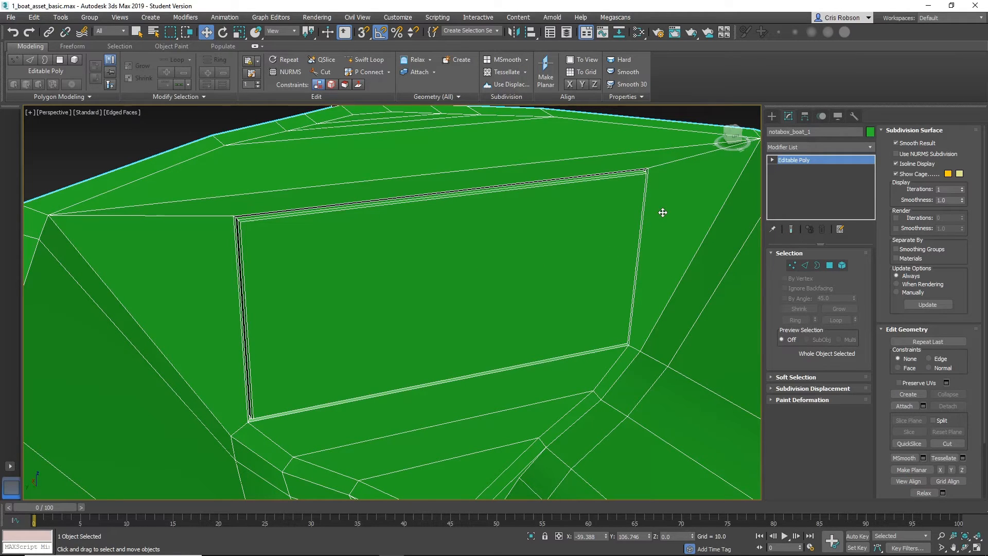
pyautogui.moveTo(385, 226); pyautogui.dragTo(481, 237, button='middle')
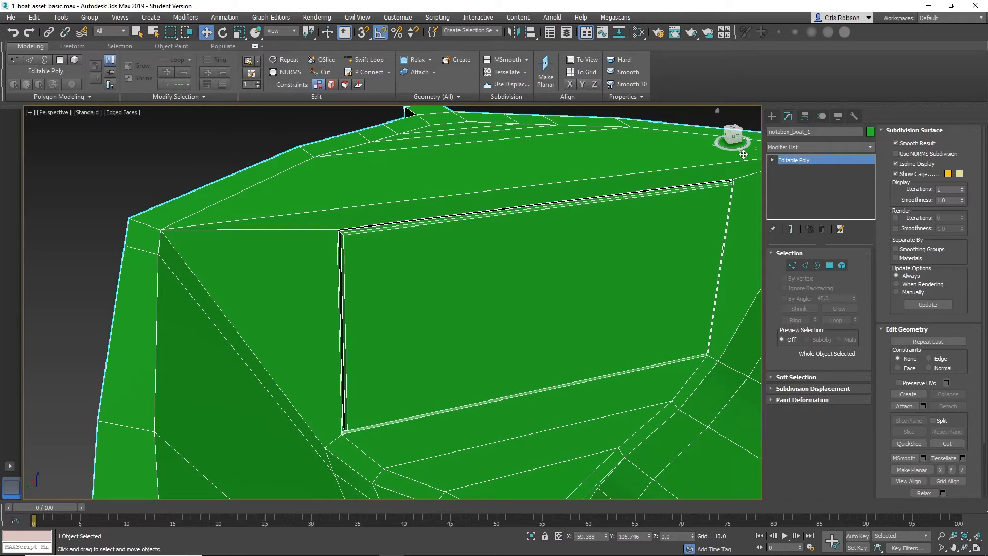
# Set up a Box primitive with AutoGrid enabled for drawing directly on the bulkhead surface.
pyautogui.click(772, 116)
pyautogui.click(796, 178)
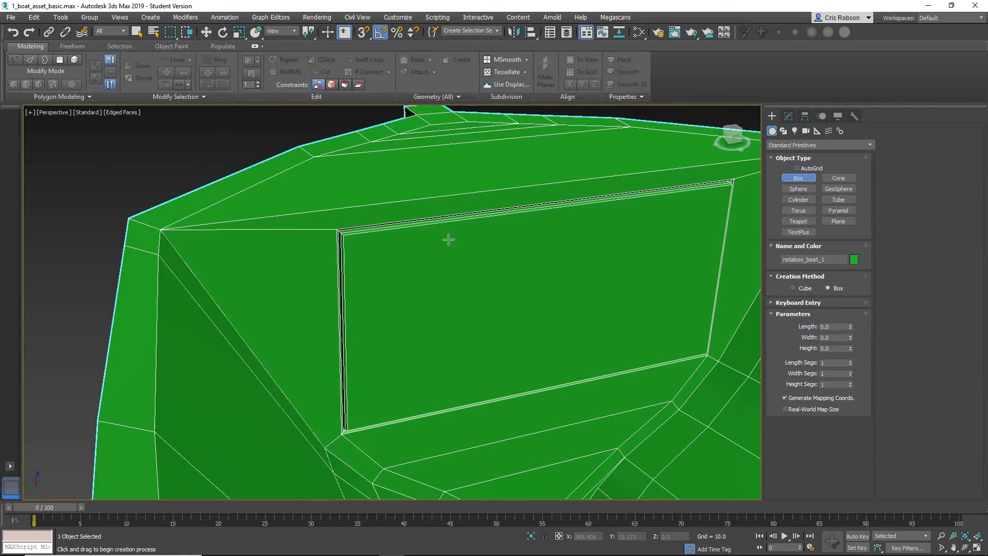
pyautogui.scroll(3, 485, 221)
pyautogui.moveTo(460, 217); pyautogui.dragTo(472, 215, button='middle')
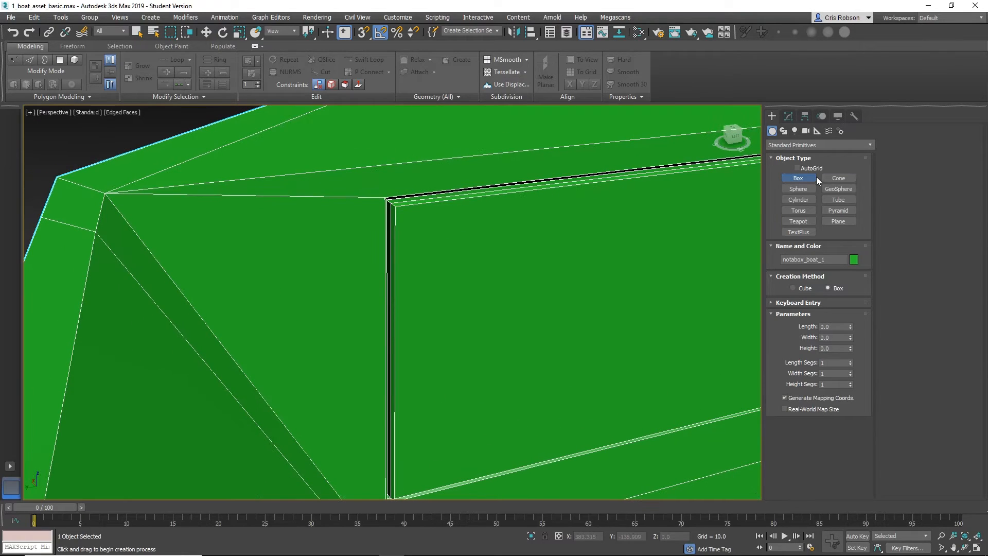
pyautogui.click(804, 168)
# Change the boat's object colour to the light grey custom colour.
pyautogui.click(853, 260)
pyautogui.click(400, 306)
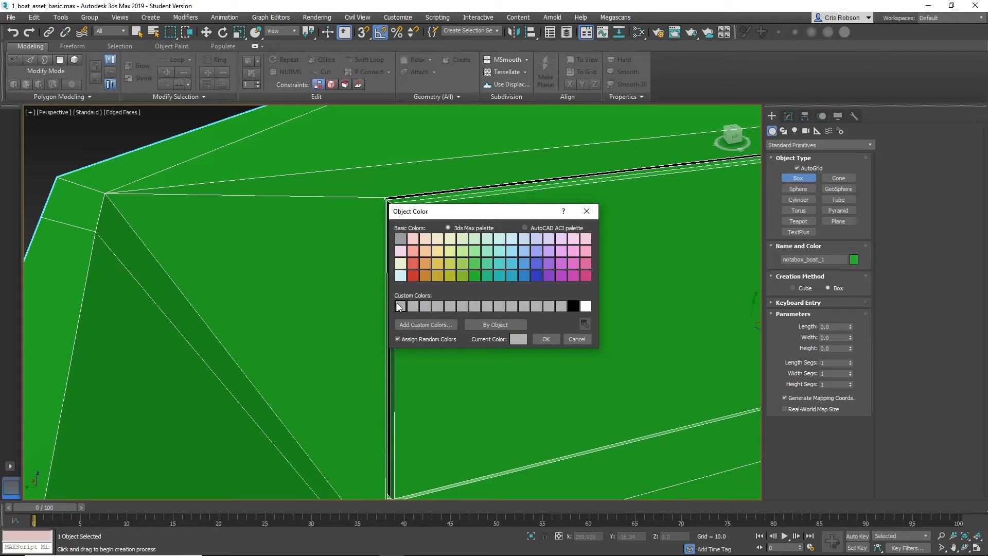
pyautogui.click(545, 339)
pyautogui.scroll(-2, 386, 301)
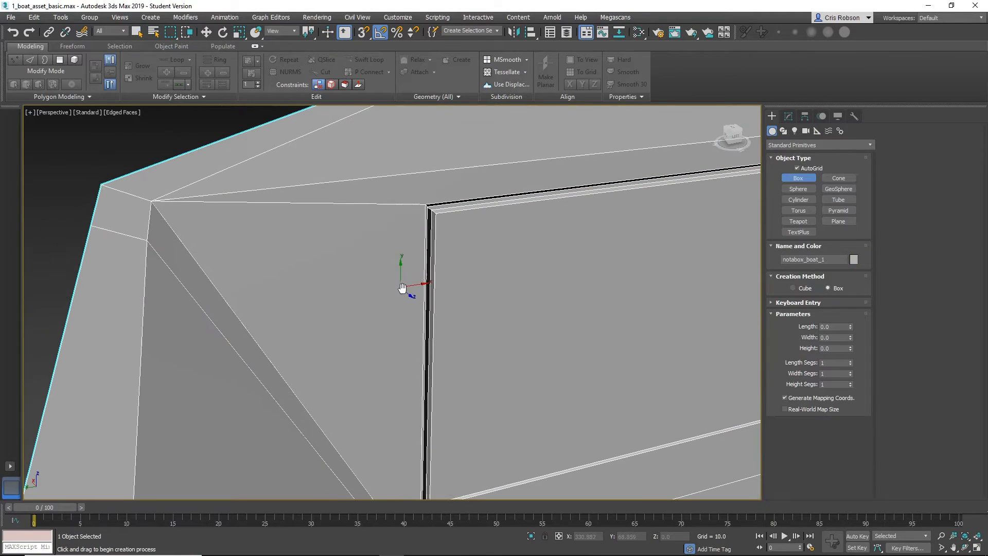
pyautogui.click(854, 260)
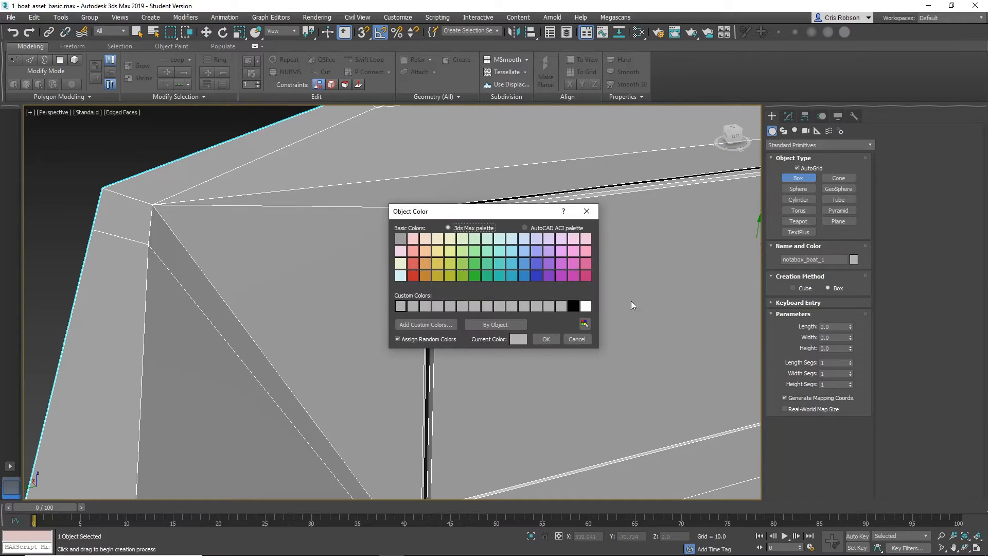
pyautogui.click(545, 339)
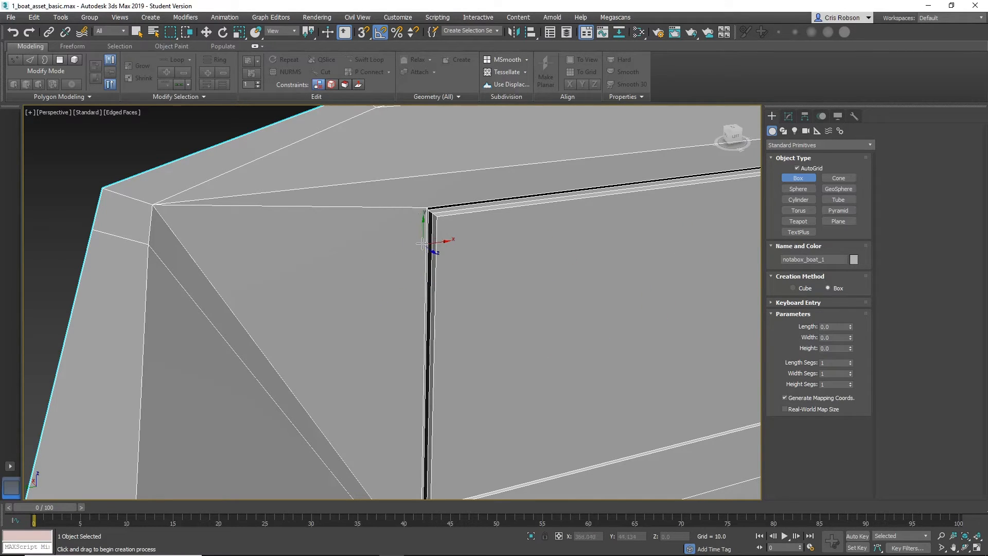
# Draw a thin box about 3.07 long, 8.49 wide and 0.39 high on the bulkhead, against the panel's side edge near its upper corner.
pyautogui.moveTo(426, 238); pyautogui.dragTo(342, 282)
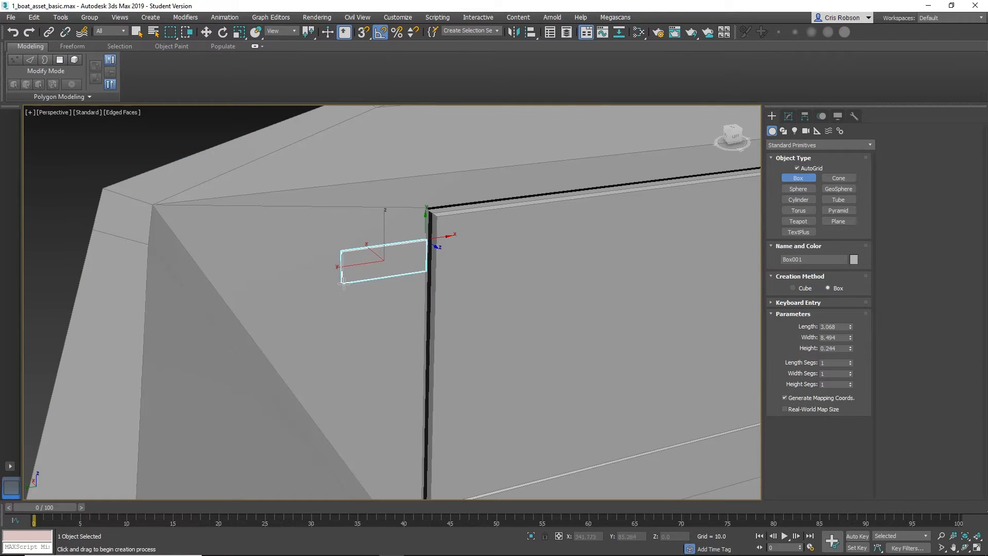
pyautogui.click(344, 283)
pyautogui.press('w')
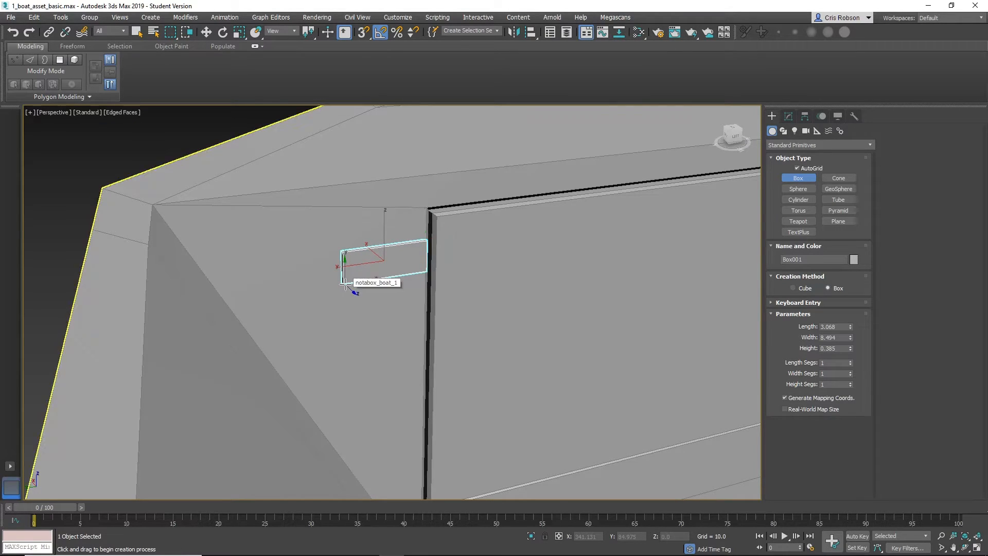
# Clone the small box straight down along the panel's side edge as one independent copy.
pyautogui.keyDown('alt'); pyautogui.moveTo(417, 302); pyautogui.dragTo(384, 302, button='middle'); pyautogui.keyUp('alt')
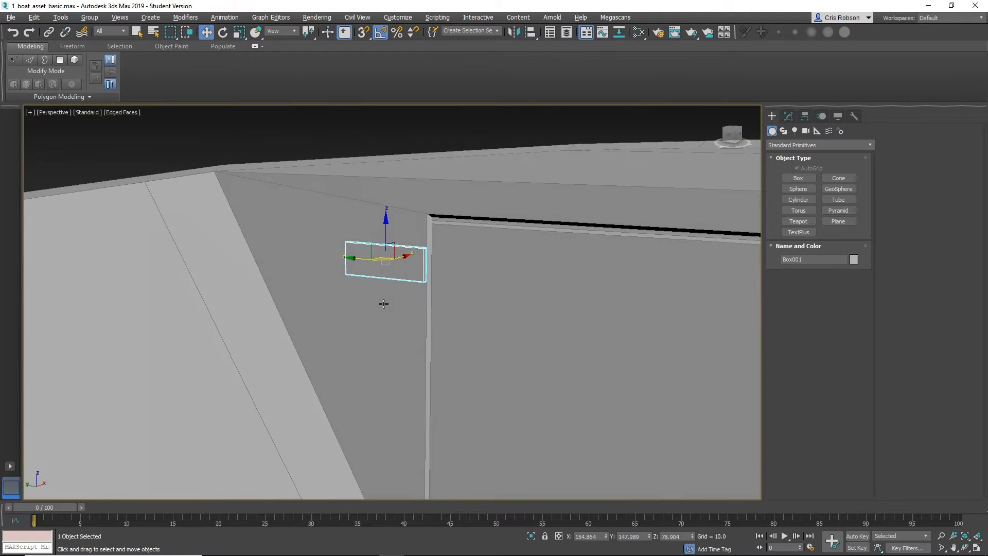
pyautogui.moveTo(386, 222)
pyautogui.keyDown('shift'); pyautogui.mouseDown()
pyautogui.moveTo(381, 307)
pyautogui.moveTo(354, 378)
pyautogui.moveTo(461, 378)
pyautogui.mouseUp(); pyautogui.keyUp('shift')
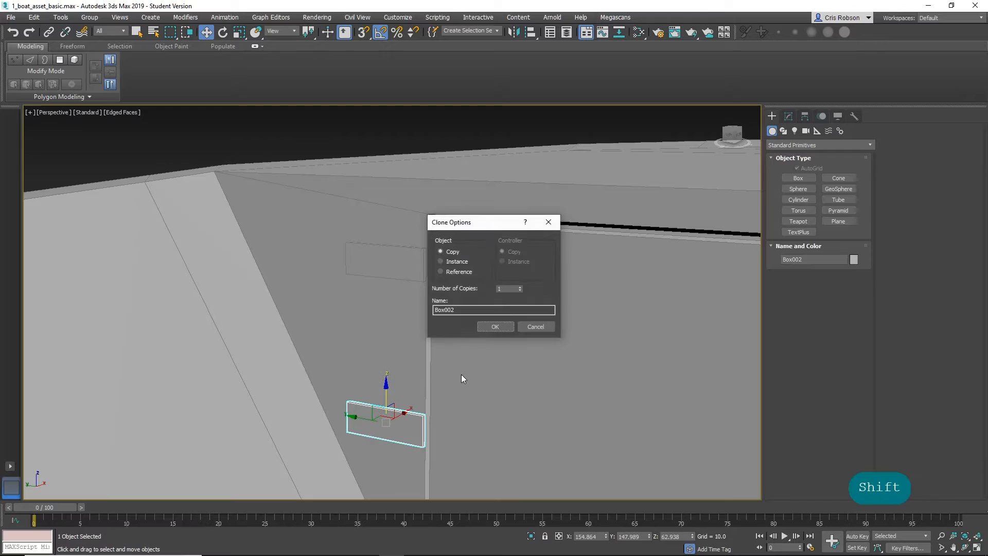
pyautogui.click(487, 326)
# Select both small boxes beside the panel and convert them to Editable Poly.
pyautogui.moveTo(494, 332)
pyautogui.keyDown('alt'); pyautogui.mouseDown(button='middle')
pyautogui.moveTo(571, 353)
pyautogui.moveTo(527, 318)
pyautogui.moveTo(589, 328)
pyautogui.moveTo(520, 327)
pyautogui.mouseUp(button='middle'); pyautogui.keyUp('alt')
pyautogui.keyDown('ctrl'); pyautogui.click(391, 295); pyautogui.keyUp('ctrl')
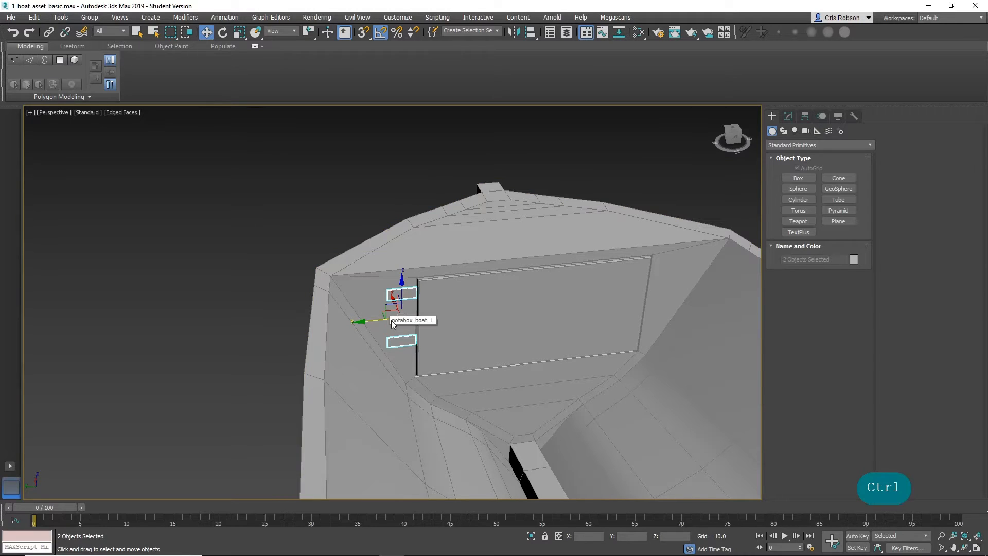
pyautogui.rightClick(416, 293)
pyautogui.moveTo(439, 397)
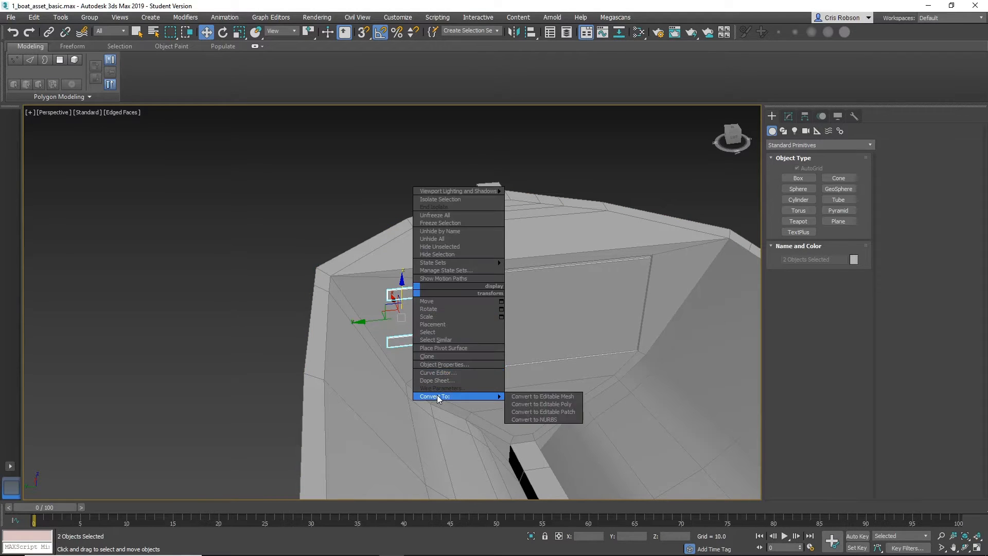
pyautogui.click(530, 406)
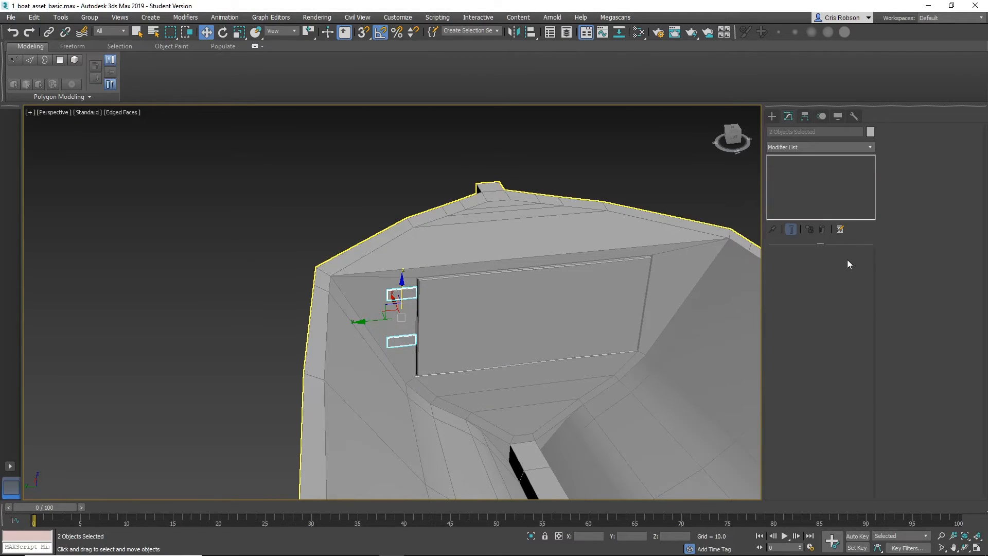
# Attach the lower small box to the upper one so both form a single object.
pyautogui.click(368, 233)
pyautogui.click(402, 293)
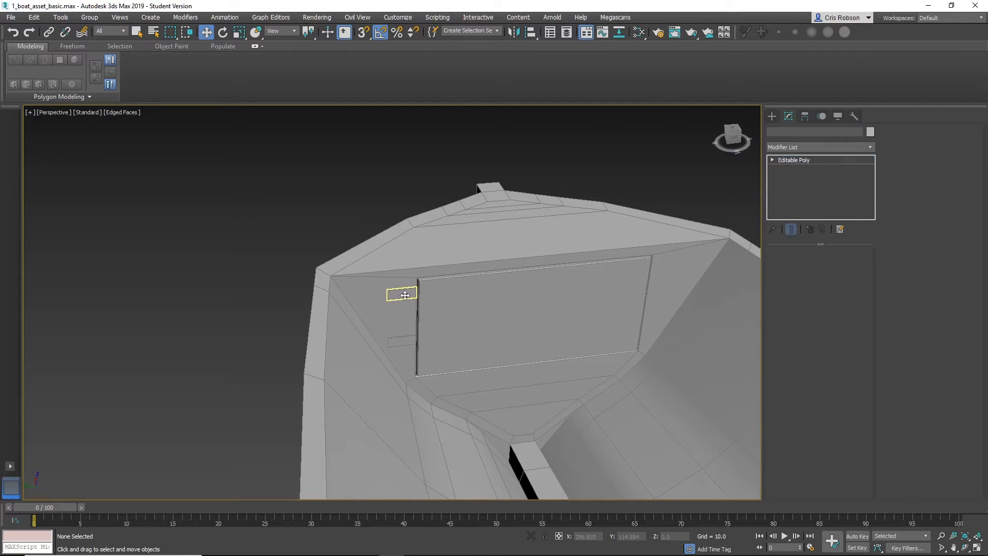
pyautogui.click(792, 265)
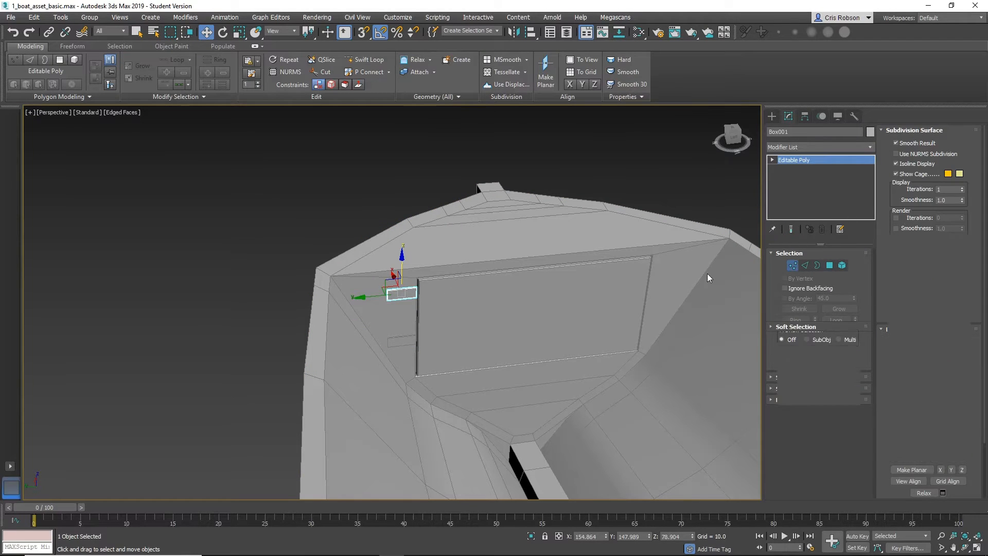
pyautogui.moveTo(336, 256); pyautogui.dragTo(393, 368)
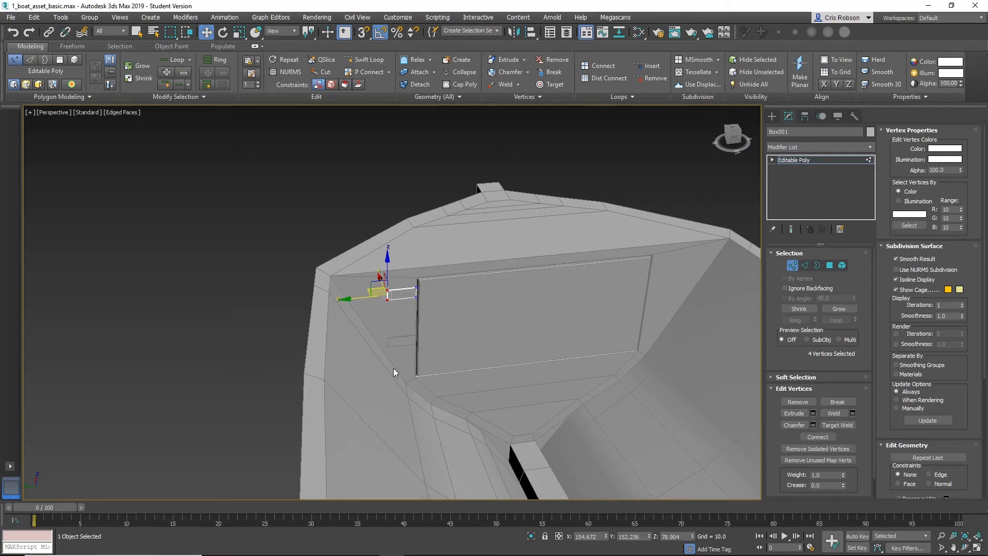
pyautogui.click(792, 264)
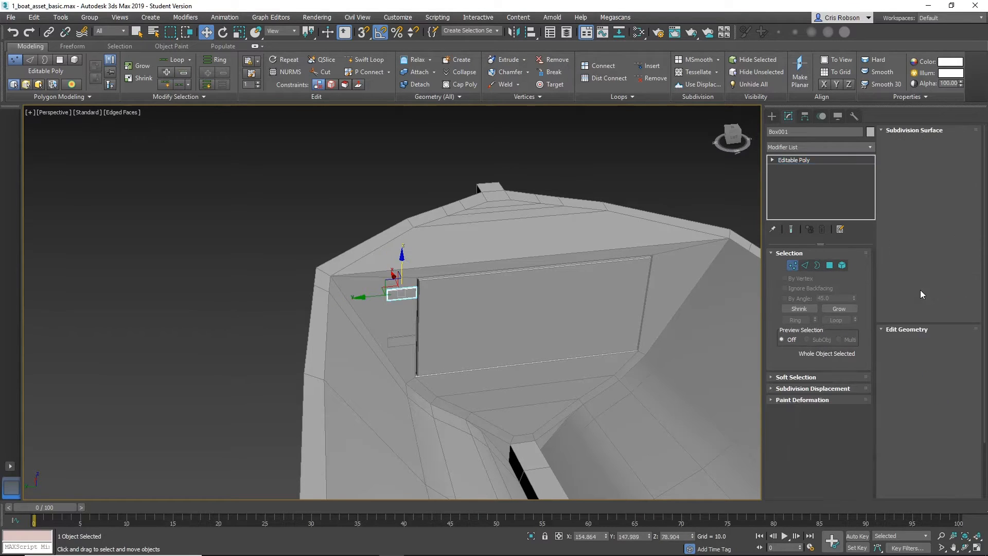
pyautogui.click(906, 406)
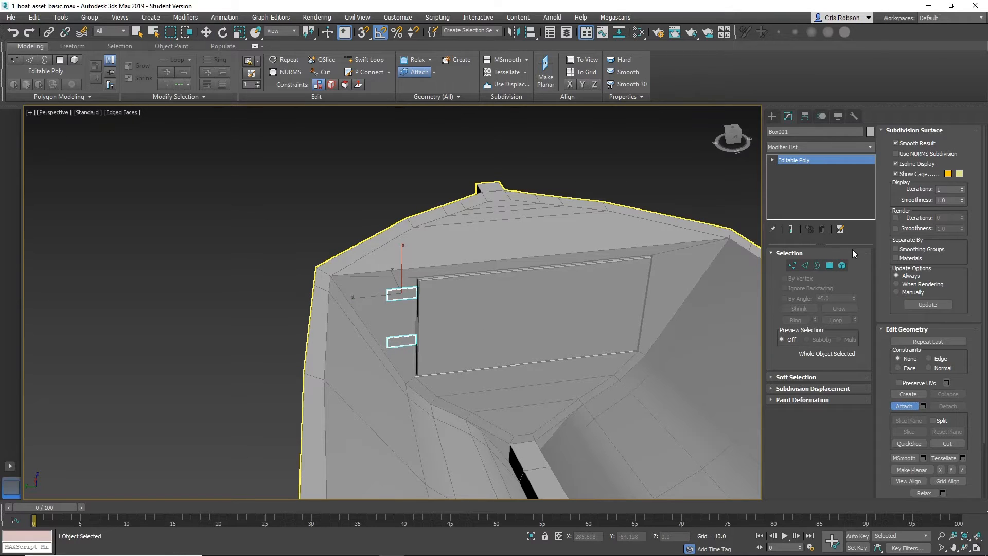
# Shorten both boxes by moving their outer end vertices toward the panel, and lower the bottom box to near the panel's lower corner.
pyautogui.click(793, 265)
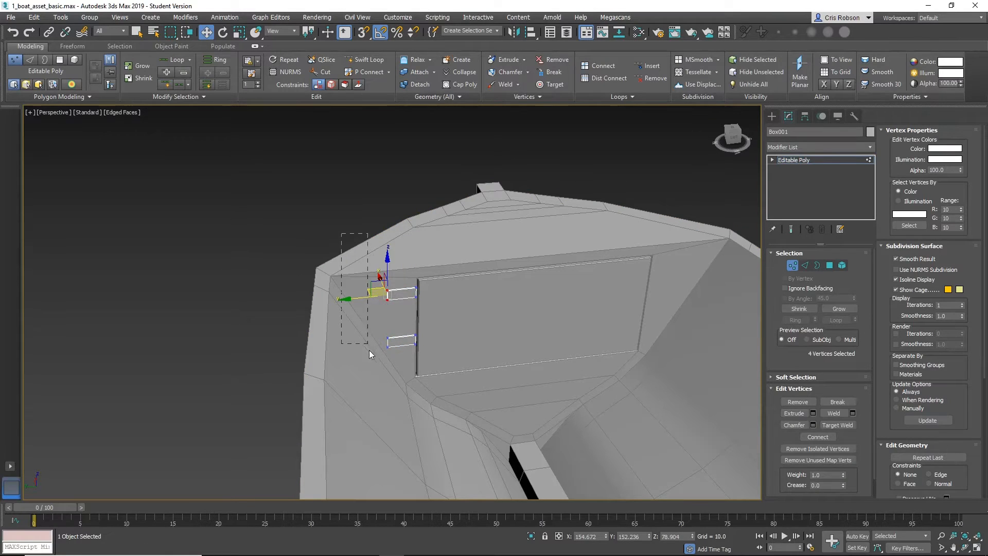
pyautogui.moveTo(393, 372); pyautogui.dragTo(394, 373)
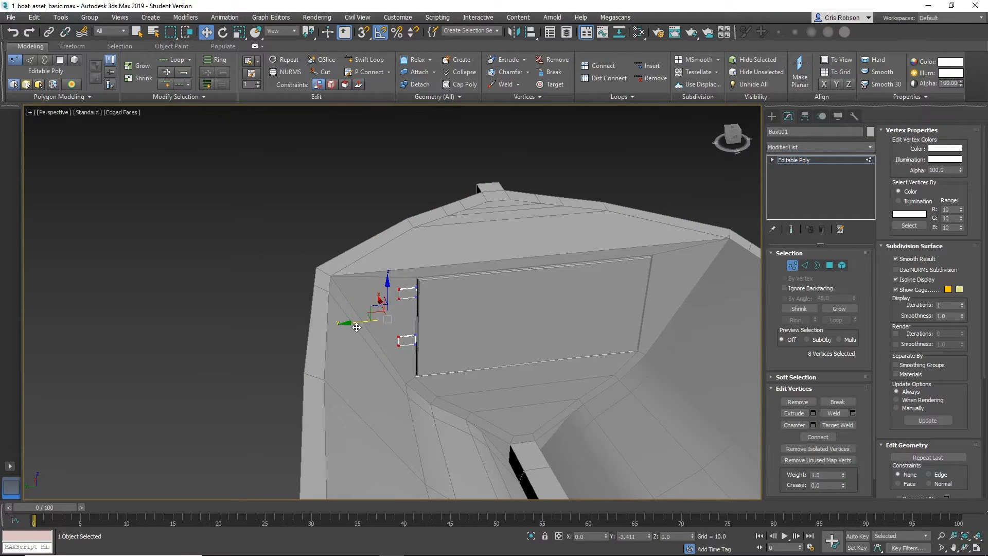
pyautogui.click(396, 337)
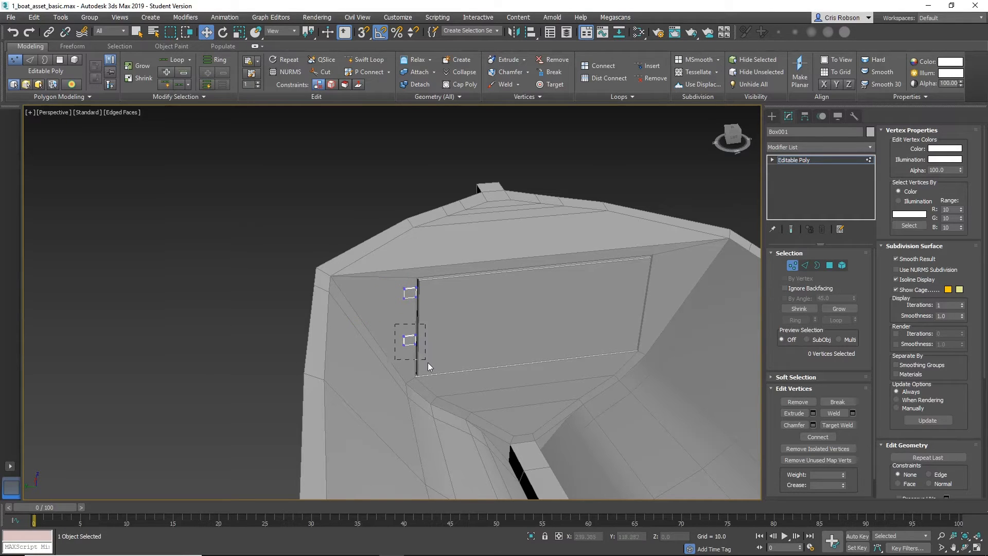
pyautogui.moveTo(428, 363); pyautogui.dragTo(427, 362)
pyautogui.moveTo(409, 310); pyautogui.dragTo(410, 337)
# Clone all polygons of both boxes as an element to the panel's opposite side edge, about 78 units along Y.
pyautogui.keyDown('alt'); pyautogui.moveTo(601, 324); pyautogui.dragTo(409, 261, button='middle'); pyautogui.keyUp('alt')
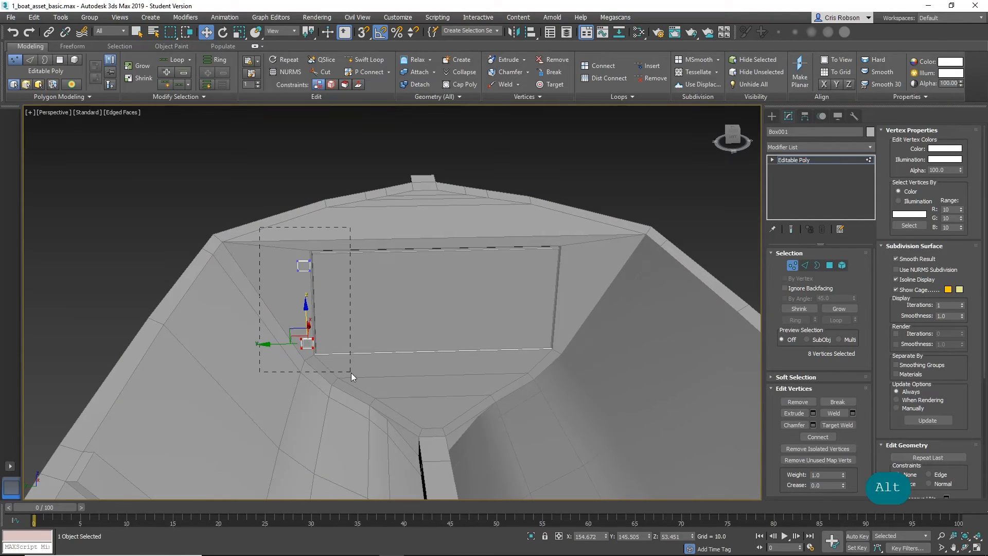
pyautogui.keyDown('ctrl'); pyautogui.moveTo(351, 373); pyautogui.dragTo(351, 373); pyautogui.keyUp('ctrl')
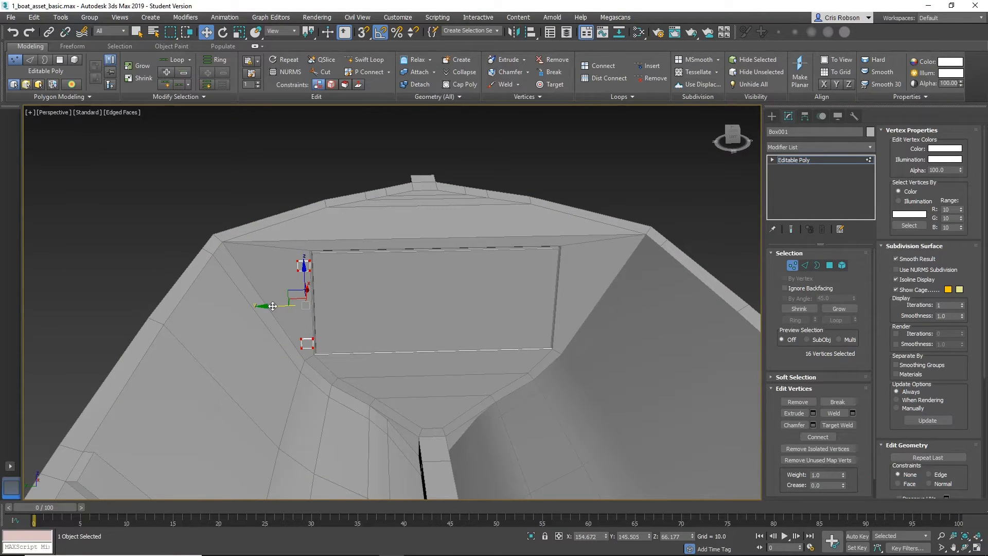
pyautogui.press('shift')
pyautogui.click(829, 265)
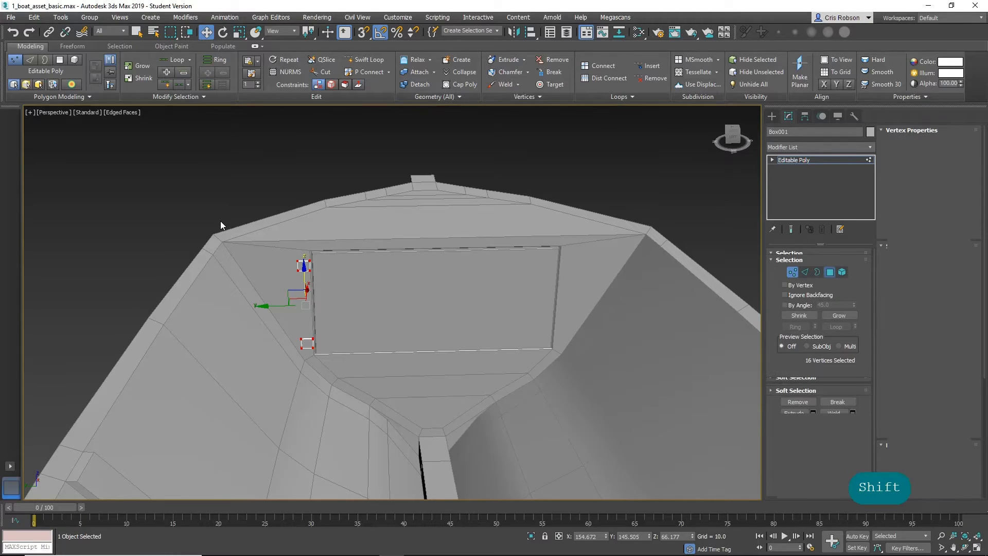
pyautogui.moveTo(363, 390); pyautogui.dragTo(363, 390)
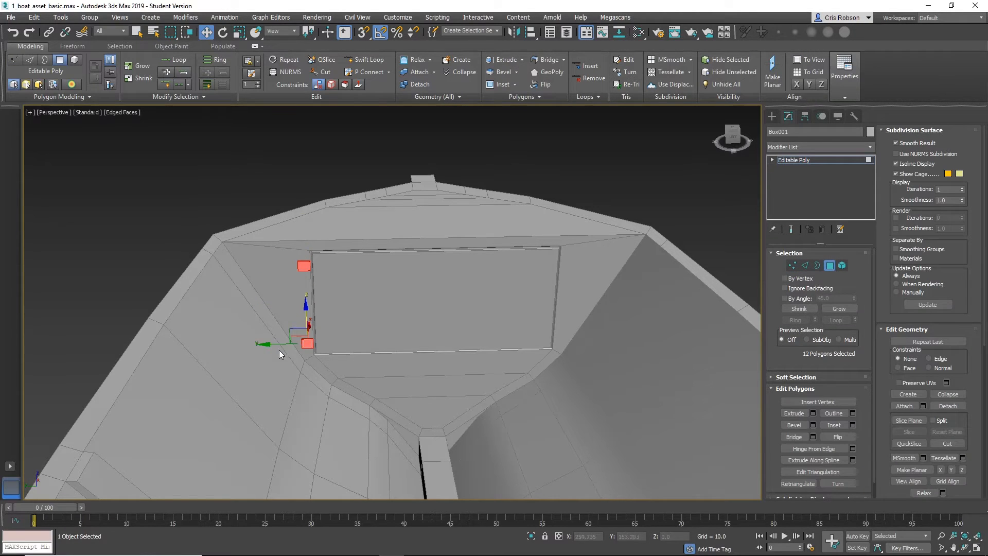
pyautogui.moveTo(280, 344); pyautogui.dragTo(535, 359)
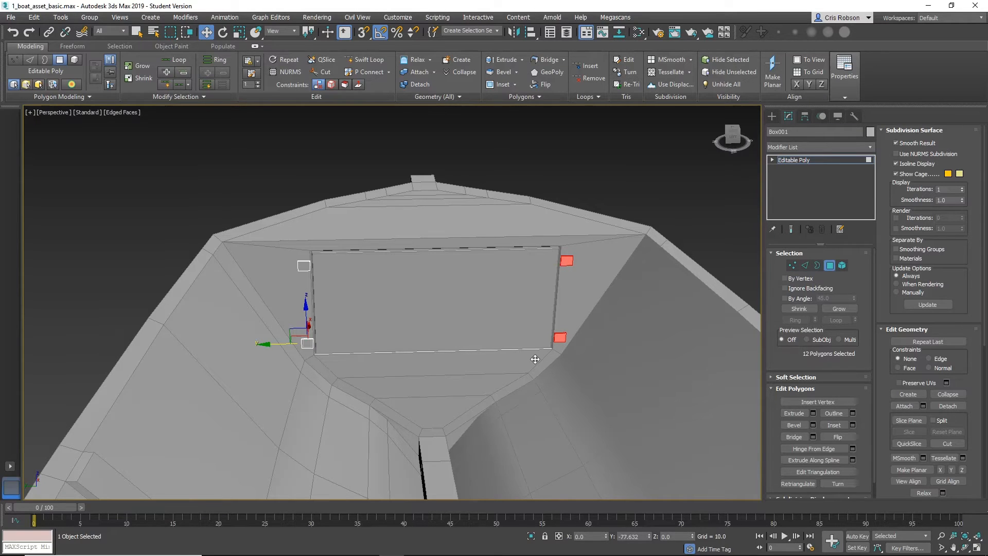
pyautogui.keyDown('shift'); pyautogui.moveTo(535, 359); pyautogui.dragTo(534, 360); pyautogui.keyUp('shift')
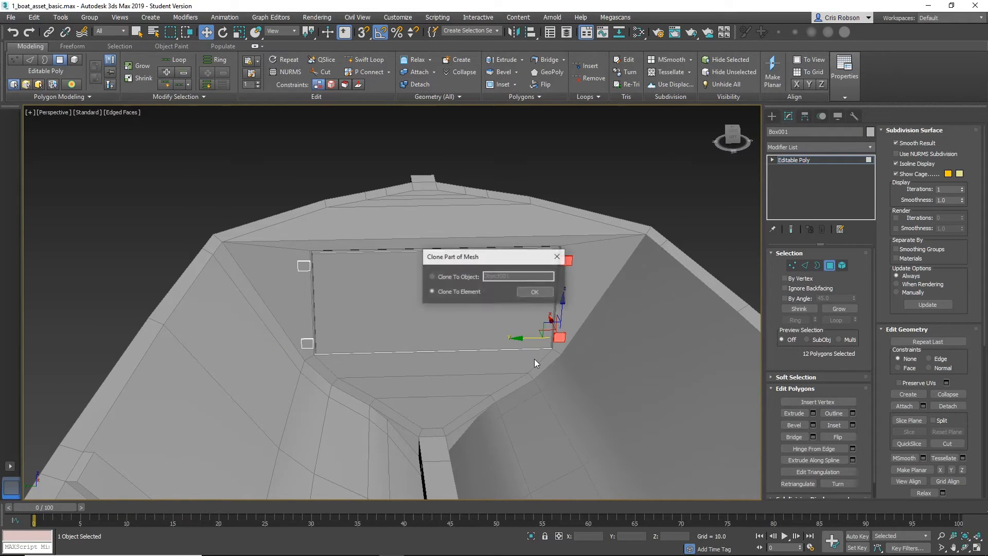
pyautogui.click(534, 293)
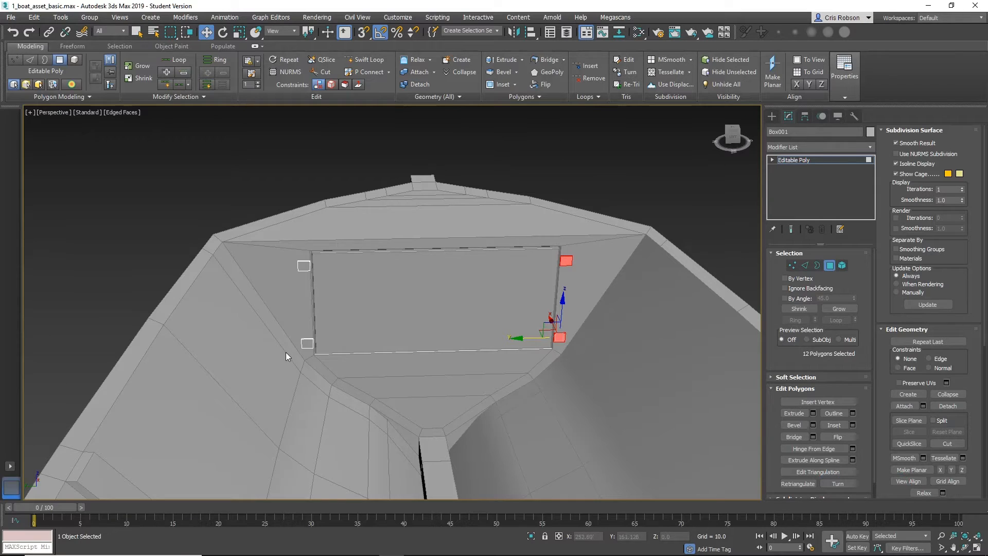
# Draw a cylinder with 1 height segment and 12 sides, radius about 0.4 and height about 3.8, along the lower box's panel-side edge.
pyautogui.keyDown('alt'); pyautogui.moveTo(286, 352); pyautogui.dragTo(329, 324, button='middle'); pyautogui.keyUp('alt')
pyautogui.scroll(8, 320, 320)
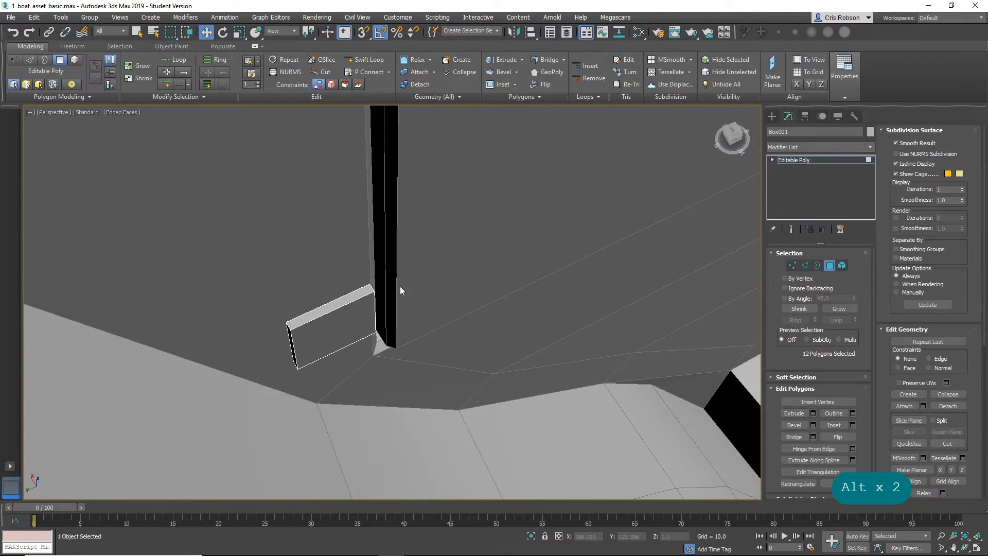
pyautogui.click(772, 116)
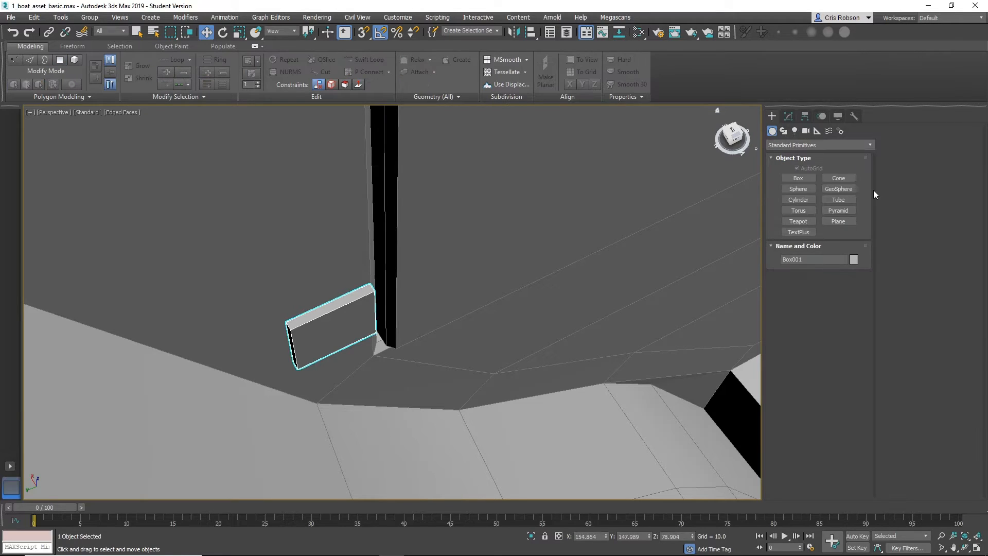
pyautogui.click(799, 199)
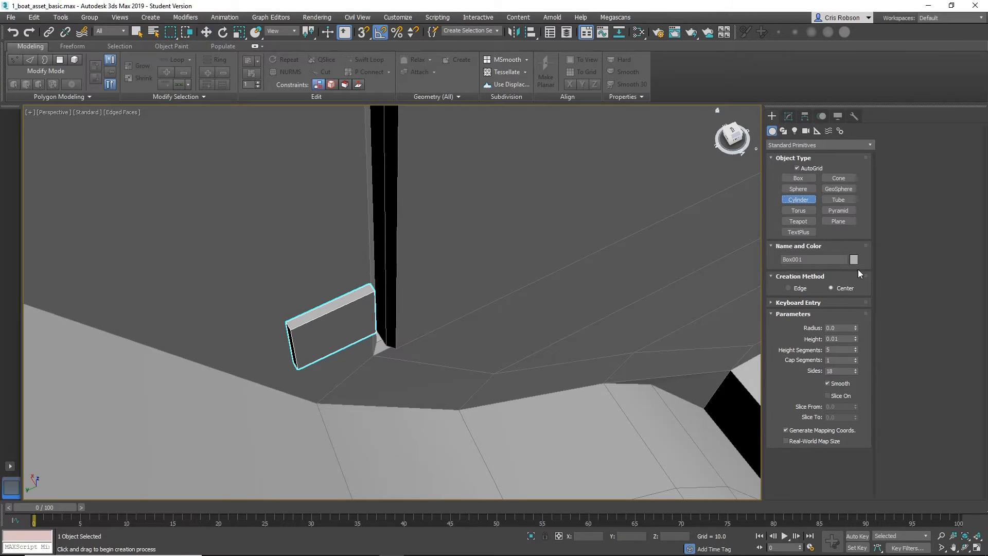
pyautogui.rightClick(856, 350)
pyautogui.write('12')
pyautogui.press('Return')
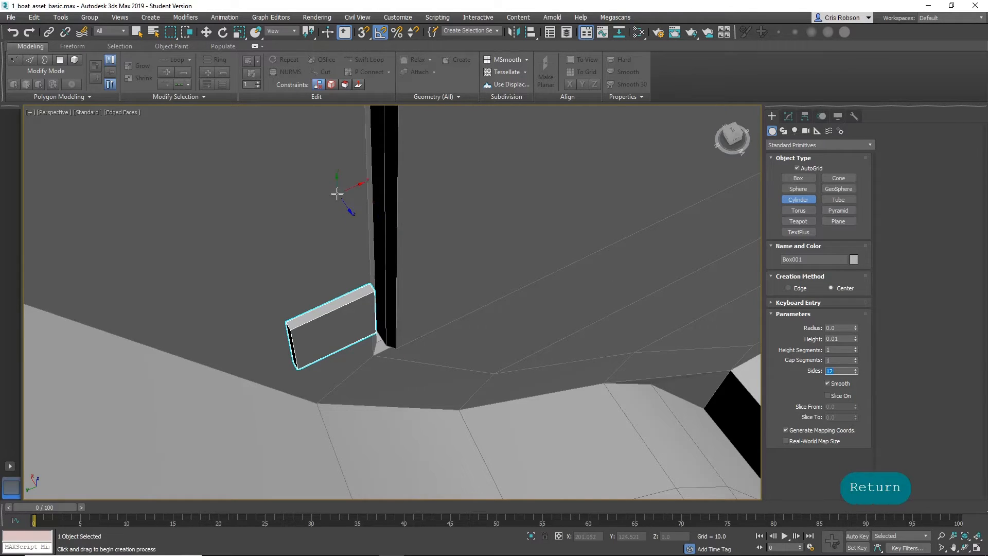
pyautogui.click(368, 290)
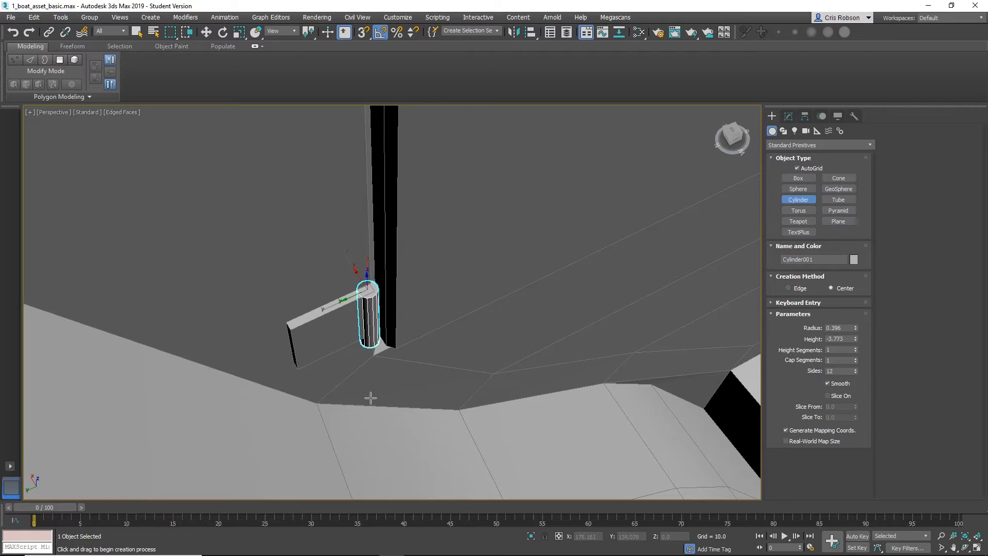
pyautogui.press('w')
# Move the cylinder slightly along Y toward the panel so it sits over the groove beside the lower box.
pyautogui.keyDown('alt'); pyautogui.moveTo(422, 323); pyautogui.dragTo(376, 309, button='middle'); pyautogui.keyUp('alt')
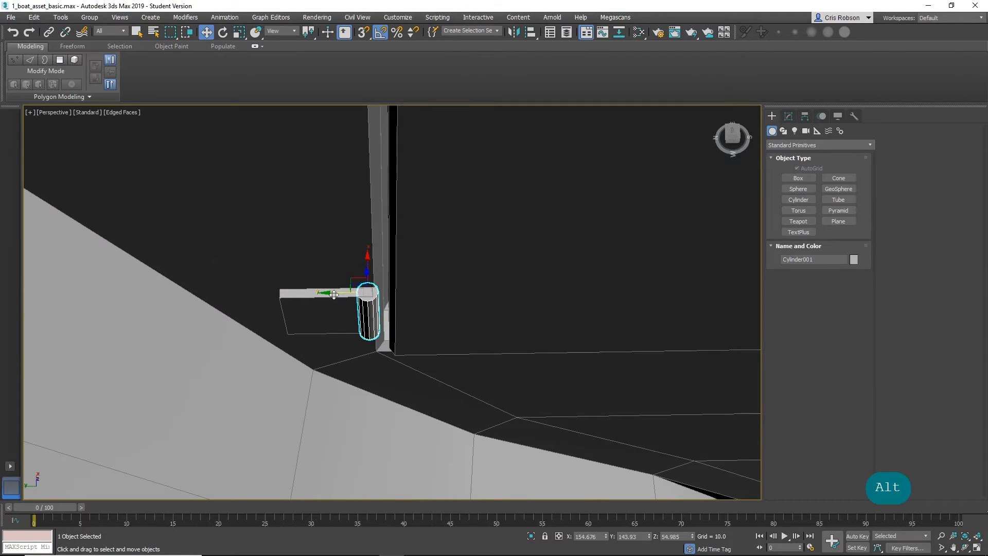
pyautogui.moveTo(337, 289); pyautogui.dragTo(349, 295)
pyautogui.scroll(-4, 350, 296)
pyautogui.keyDown('alt'); pyautogui.moveTo(373, 325); pyautogui.dragTo(377, 281, button='middle'); pyautogui.keyUp('alt')
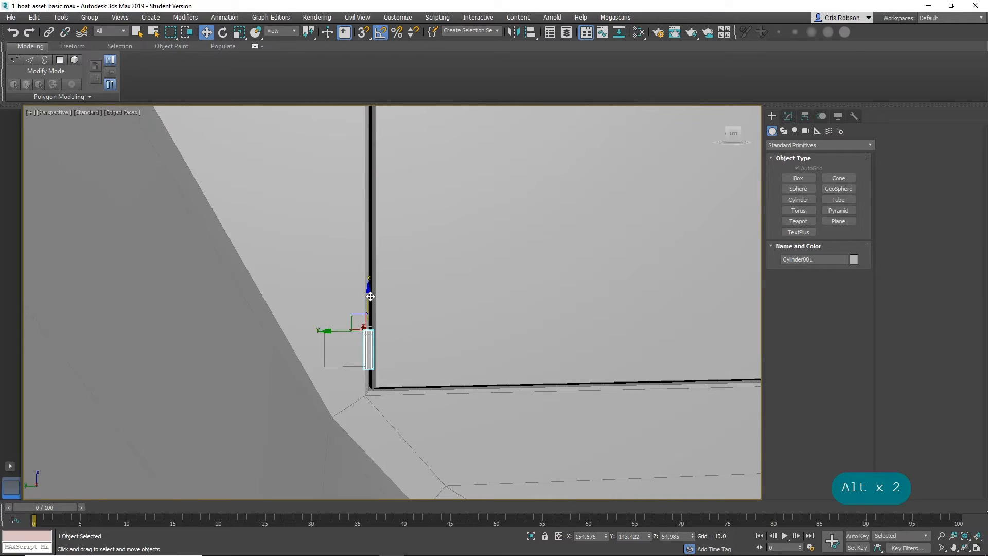
# Raise the cylinder slightly along Z, about 0.14 units, and copy it about 25 units up beside the upper box.
pyautogui.moveTo(370, 296); pyautogui.dragTo(370, 295)
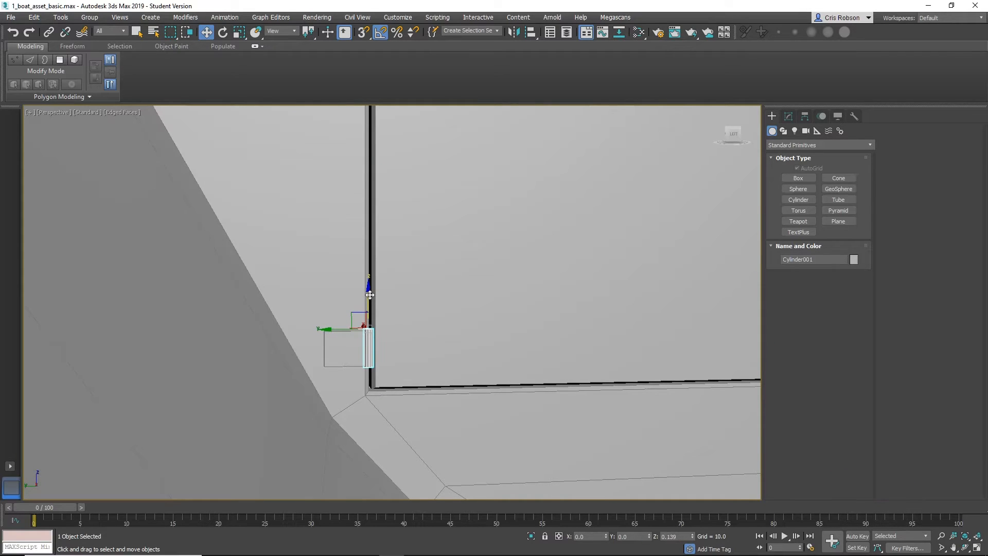
pyautogui.moveTo(370, 295); pyautogui.dragTo(405, 314, button='middle')
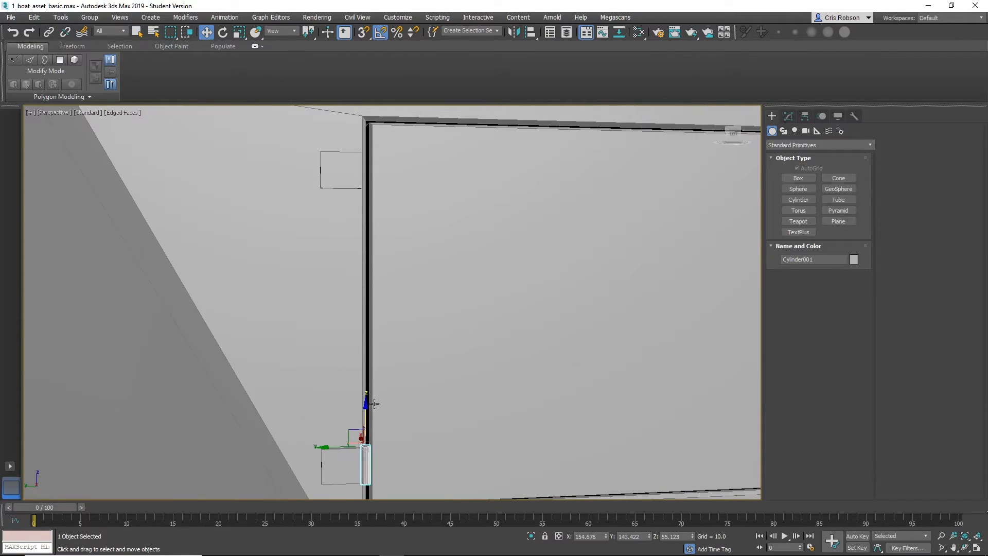
pyautogui.moveTo(365, 409)
pyautogui.keyDown('shift'); pyautogui.mouseDown()
pyautogui.moveTo(368, 289)
pyautogui.moveTo(390, 114)
pyautogui.moveTo(394, 124)
pyautogui.mouseUp(); pyautogui.keyUp('shift')
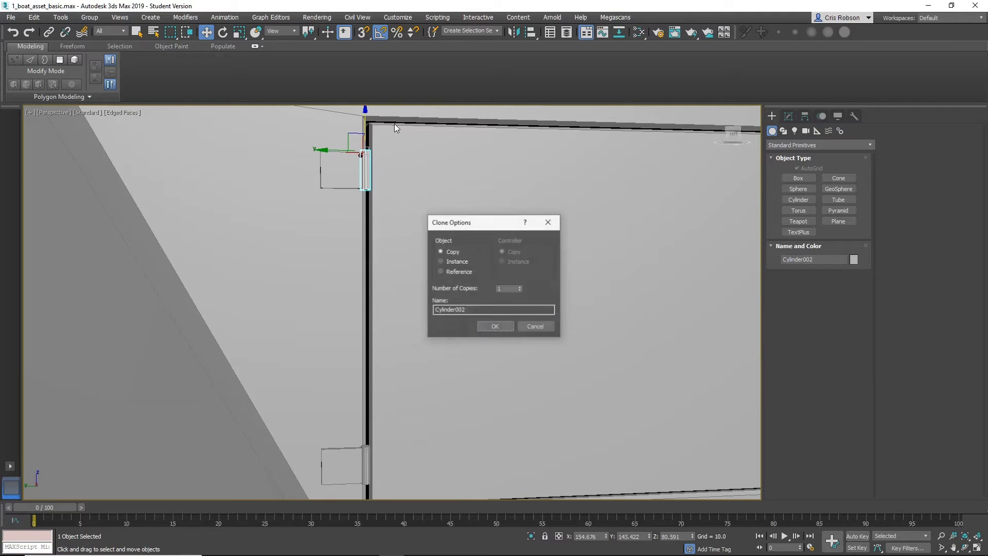
pyautogui.click(496, 326)
pyautogui.scroll(-5, 577, 317)
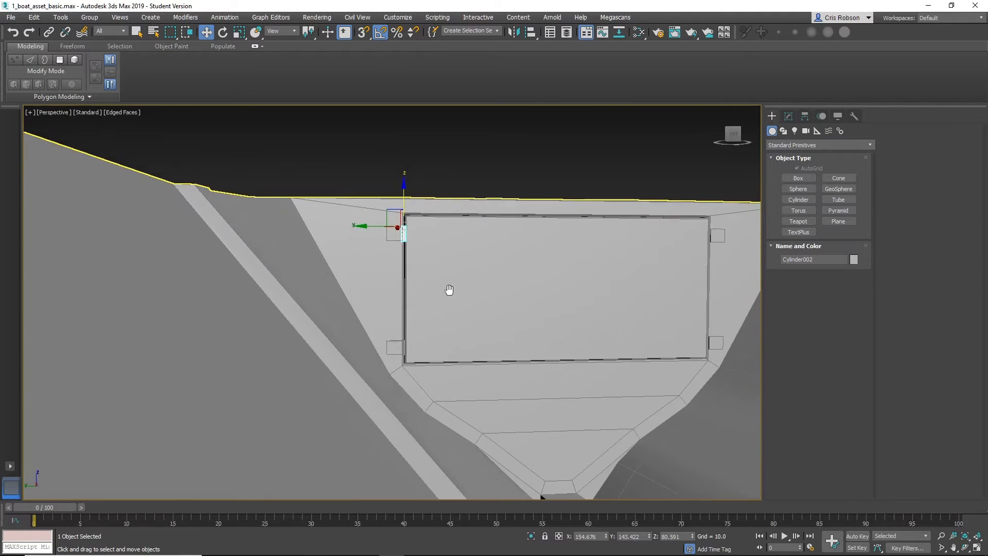
# Copy both cylinders along Y to the boxes on the panel's opposite side edge.
pyautogui.scroll(-1, 269, 309)
pyautogui.moveTo(716, 272); pyautogui.dragTo(245, 312, button='middle')
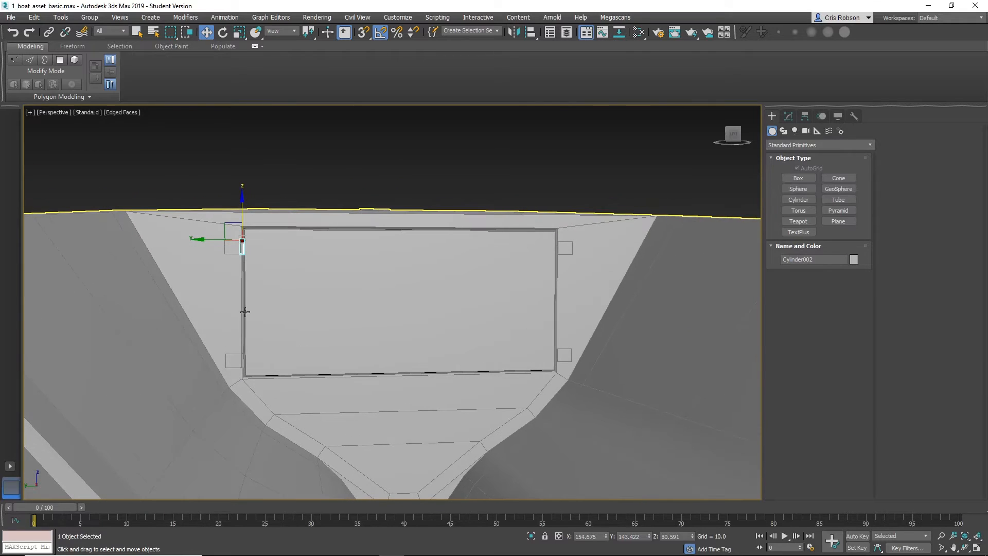
pyautogui.keyDown('ctrl'); pyautogui.click(242, 359); pyautogui.keyUp('ctrl')
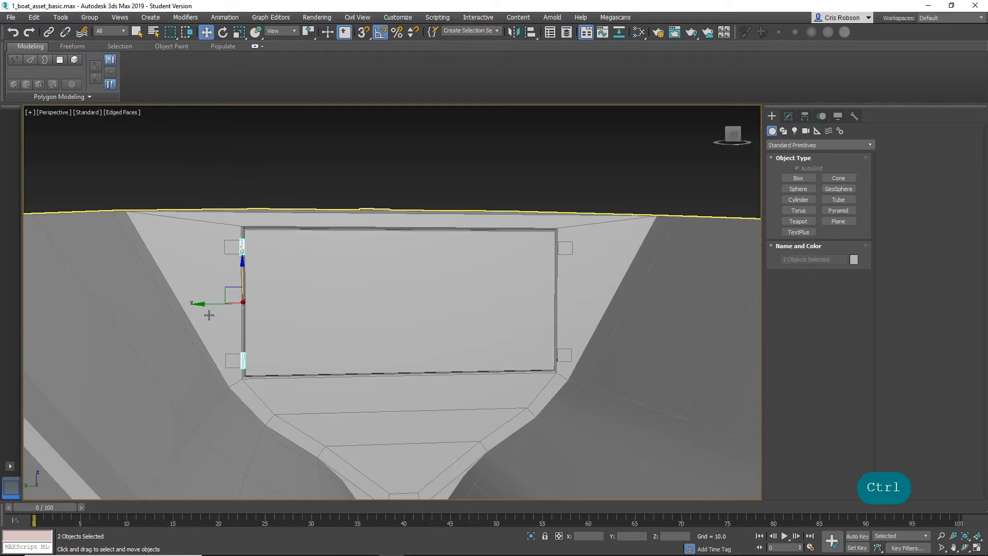
pyautogui.moveTo(218, 309); pyautogui.dragTo(523, 322)
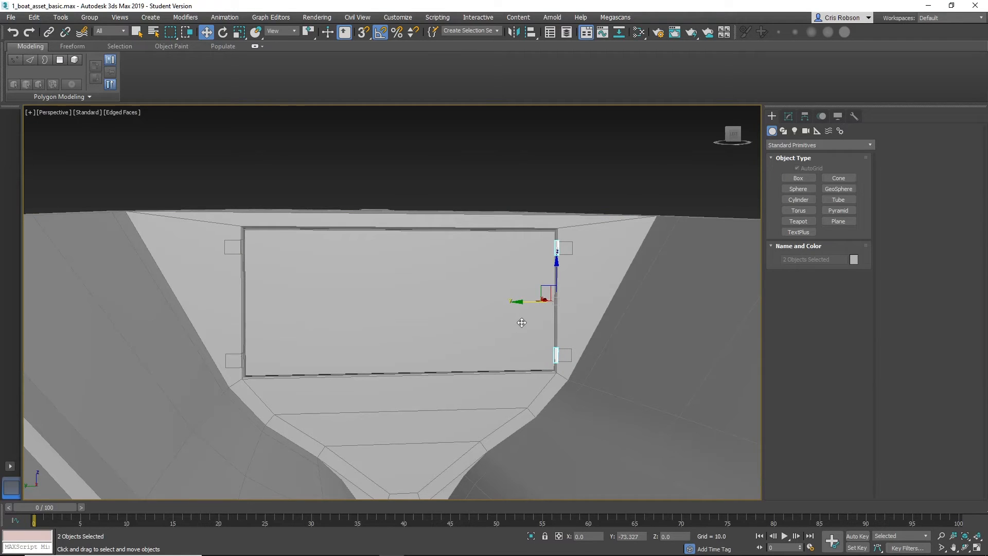
pyautogui.rightClick(521, 322)
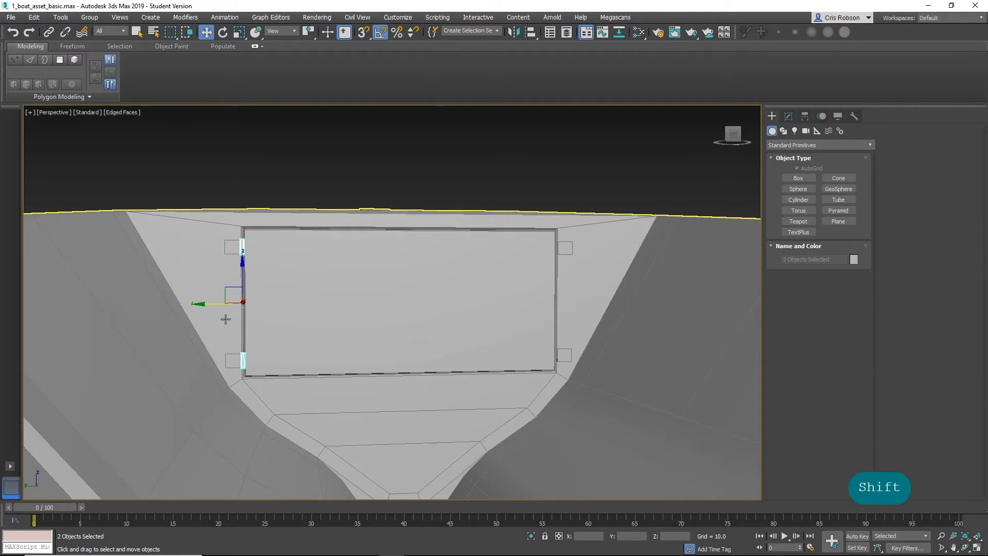
pyautogui.moveTo(216, 304); pyautogui.dragTo(520, 332)
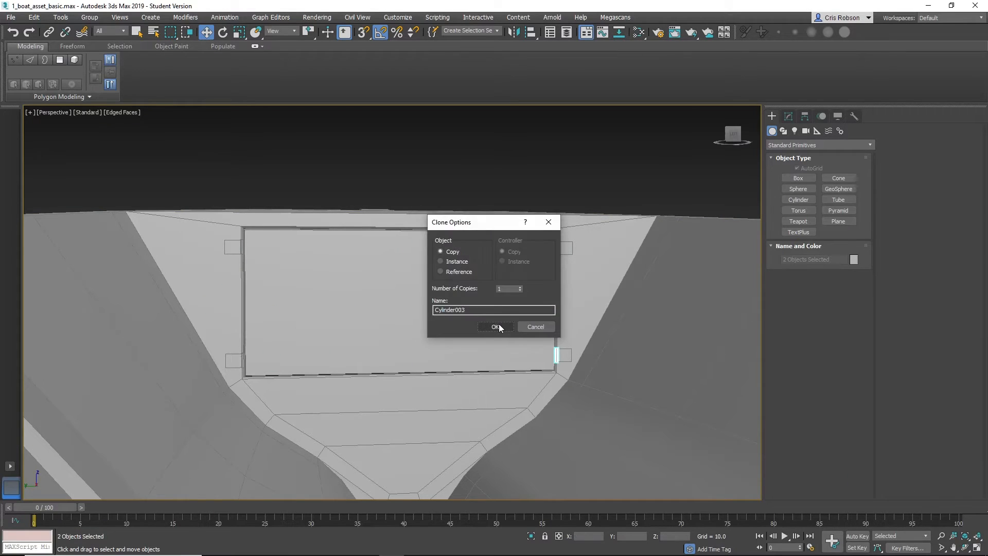
pyautogui.click(494, 324)
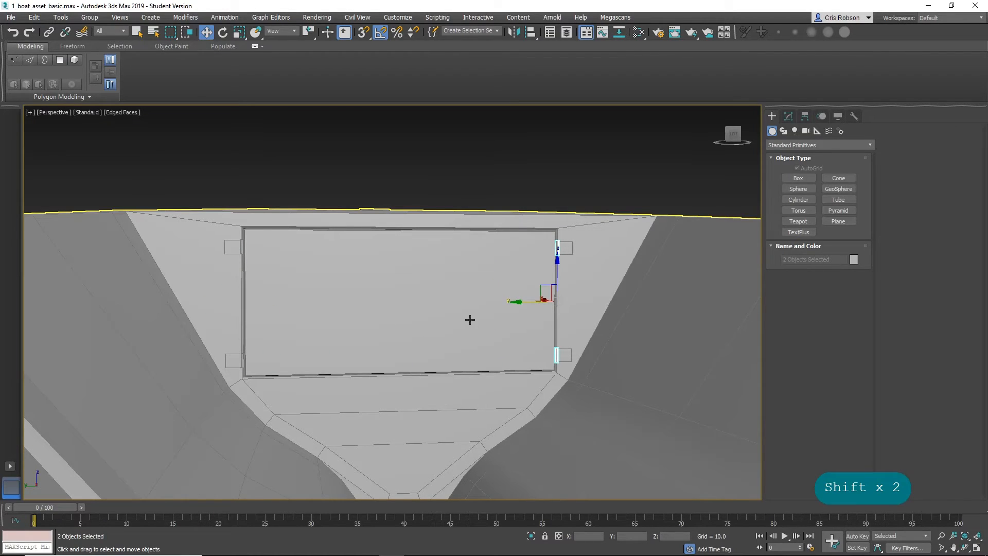
pyautogui.keyDown('alt'); pyautogui.moveTo(469, 320); pyautogui.dragTo(446, 309, button='middle'); pyautogui.keyUp('alt')
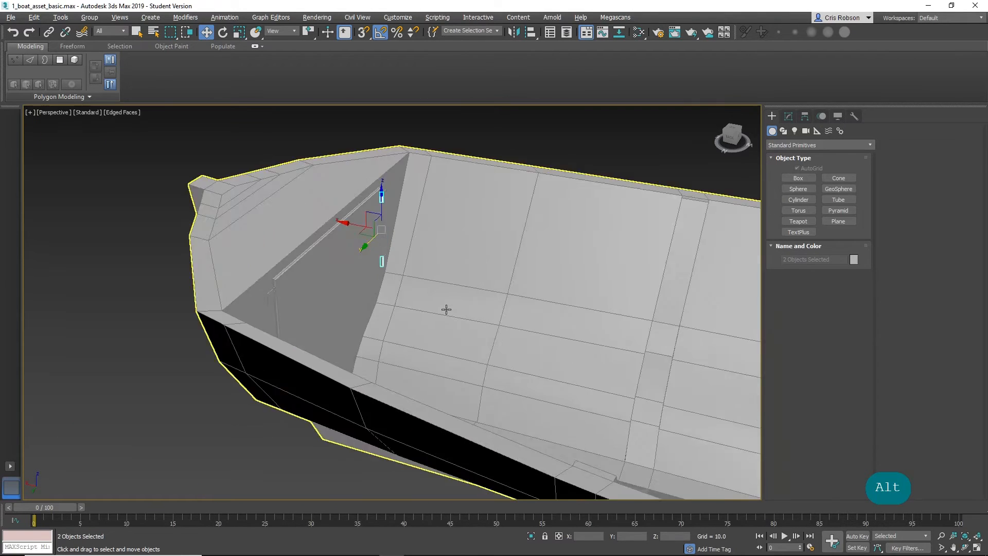
pyautogui.scroll(-5, 446, 310)
pyautogui.moveTo(569, 344); pyautogui.dragTo(365, 299, button='middle')
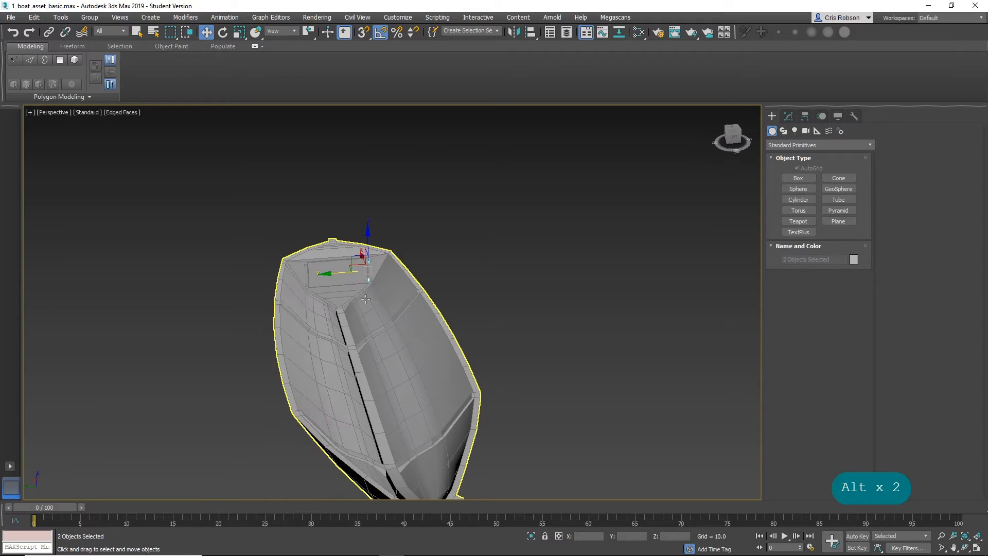
pyautogui.scroll(5, 365, 299)
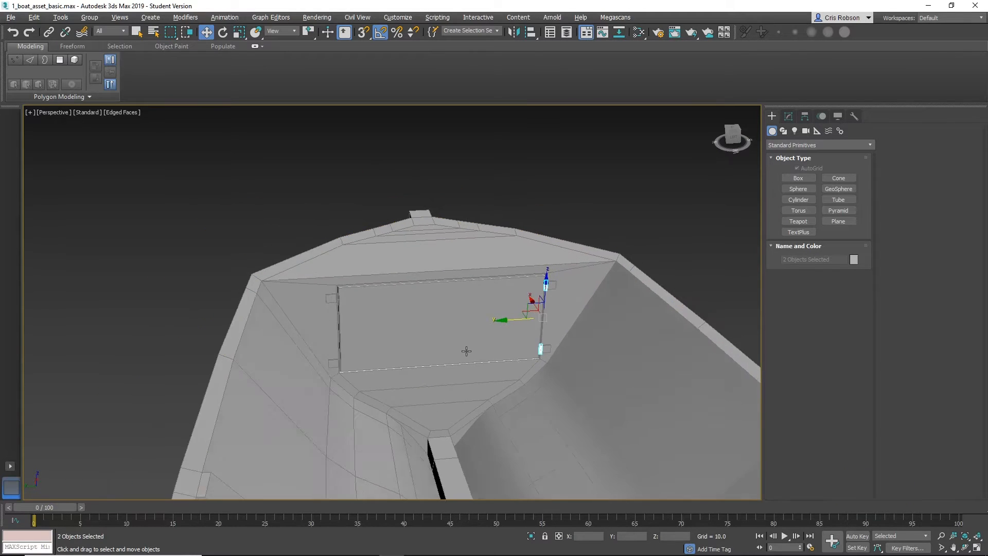
pyautogui.keyDown('alt'); pyautogui.moveTo(466, 351); pyautogui.dragTo(445, 319, button='middle'); pyautogui.keyUp('alt')
pyautogui.scroll(3, 454, 344)
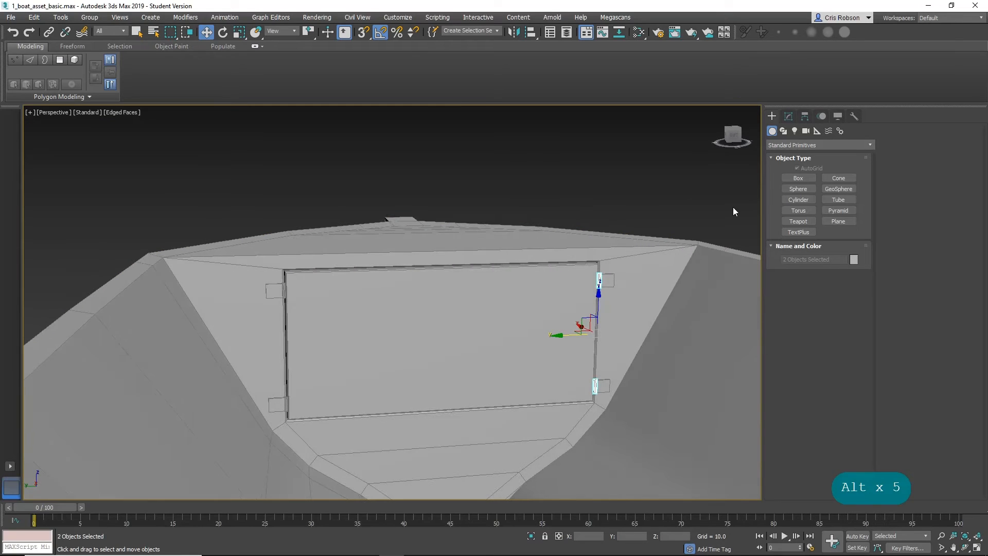
pyautogui.click(797, 180)
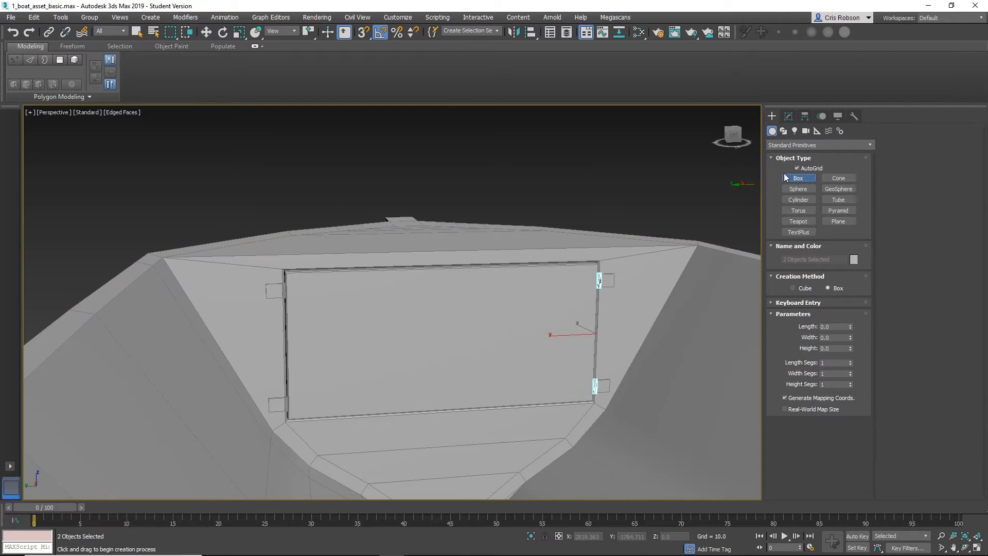
pyautogui.press('w')
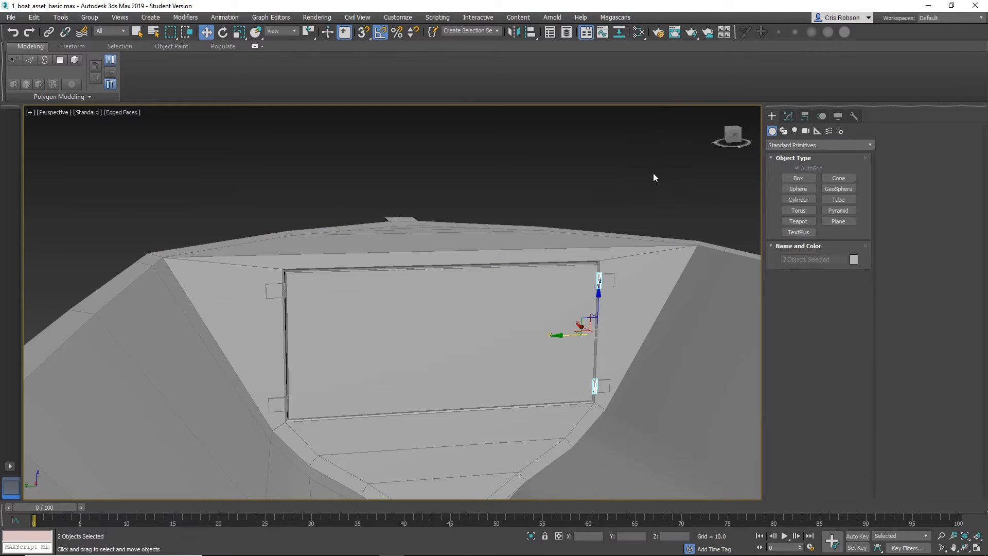
# Attach the four cylinders to the object made of the four hinge boxes.
pyautogui.click(609, 281)
pyautogui.click(788, 116)
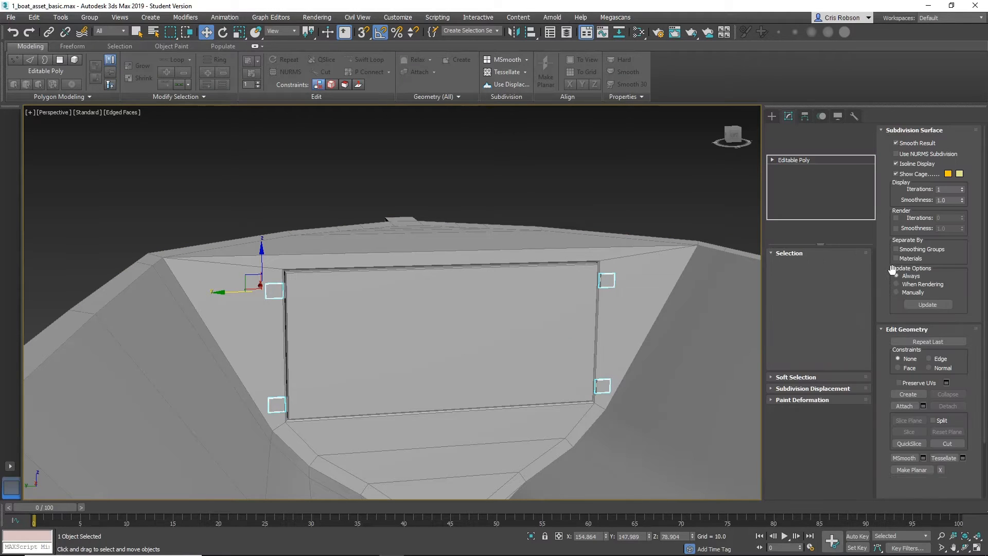
pyautogui.click(905, 406)
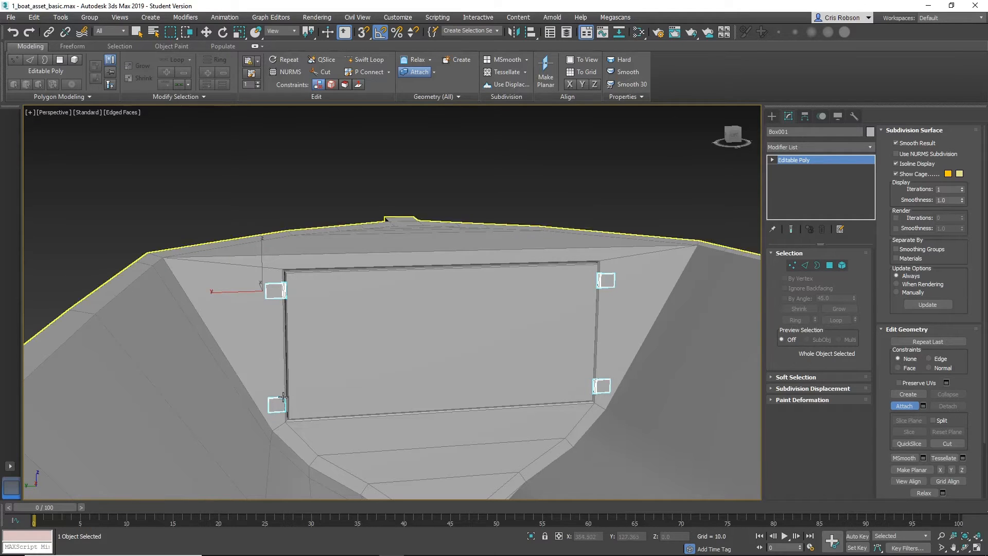
pyautogui.rightClick(279, 201)
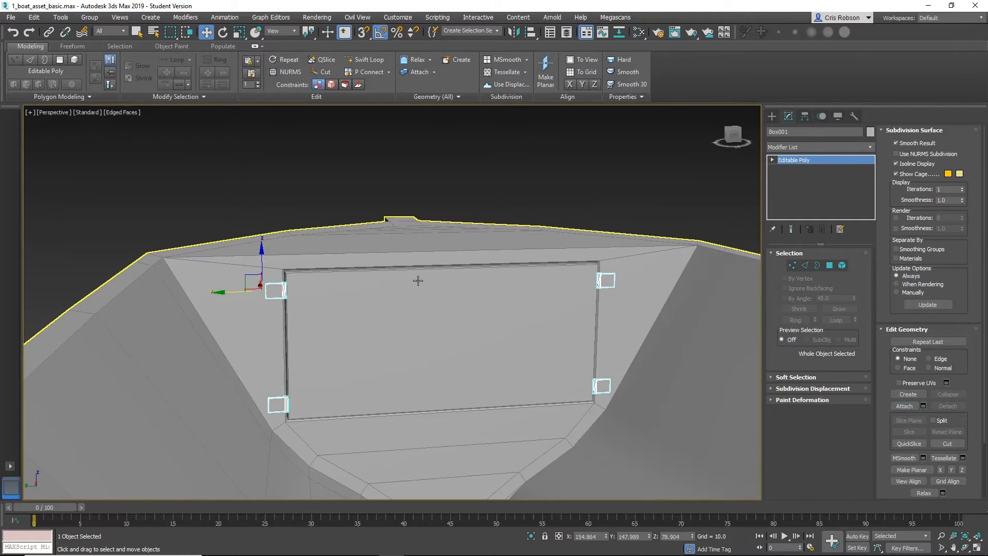
# Ring-select the boat's crosswise edges from the panel's upper and lower edges and connect them with a lengthwise centre edge loop.
pyautogui.moveTo(407, 276)
pyautogui.mouseDown(button='middle')
pyautogui.moveTo(348, 236)
pyautogui.moveTo(421, 256)
pyautogui.moveTo(341, 247)
pyautogui.moveTo(410, 271)
pyautogui.mouseUp(button='middle')
pyautogui.click(389, 272)
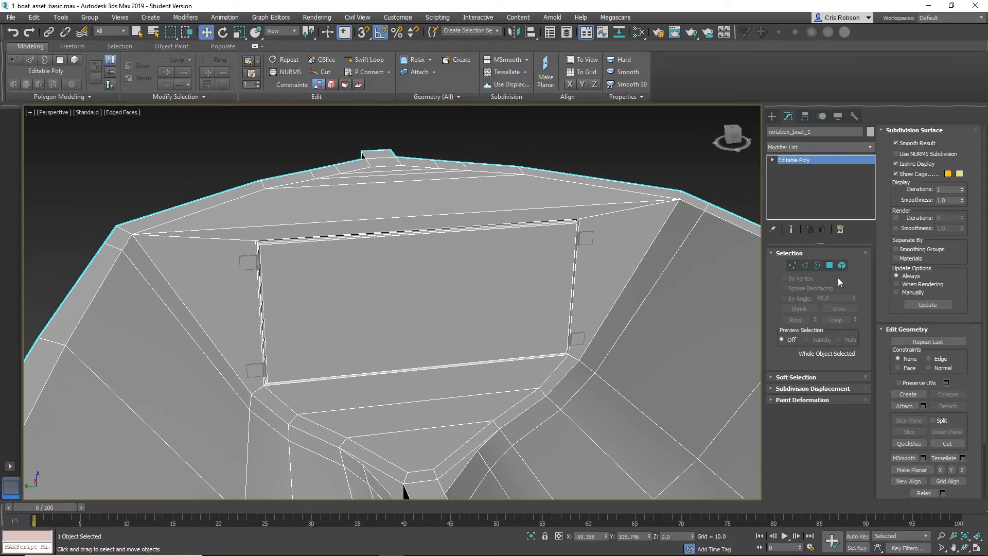
pyautogui.click(806, 264)
pyautogui.scroll(3, 418, 310)
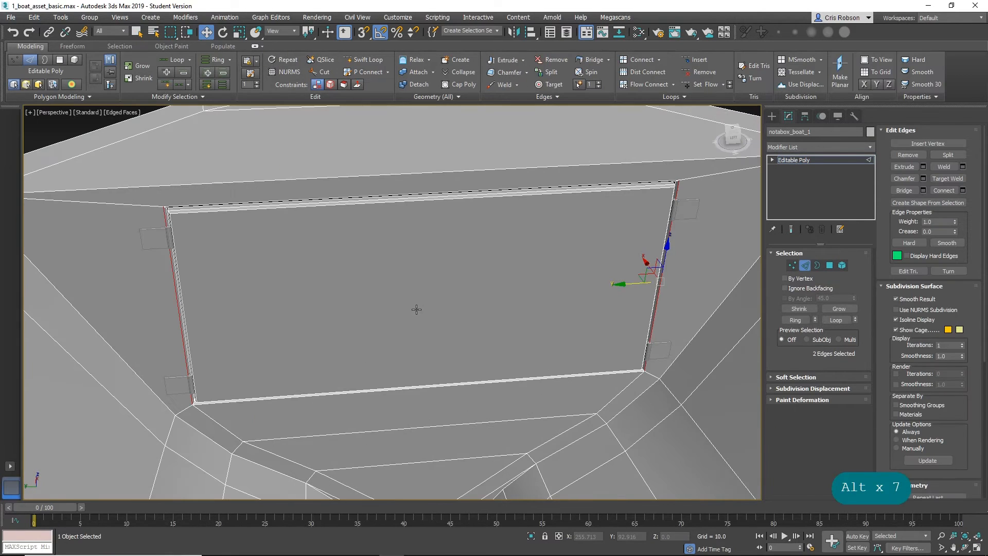
pyautogui.keyDown('alt'); pyautogui.moveTo(416, 309); pyautogui.dragTo(426, 274, button='middle'); pyautogui.keyUp('alt')
pyautogui.click(435, 213)
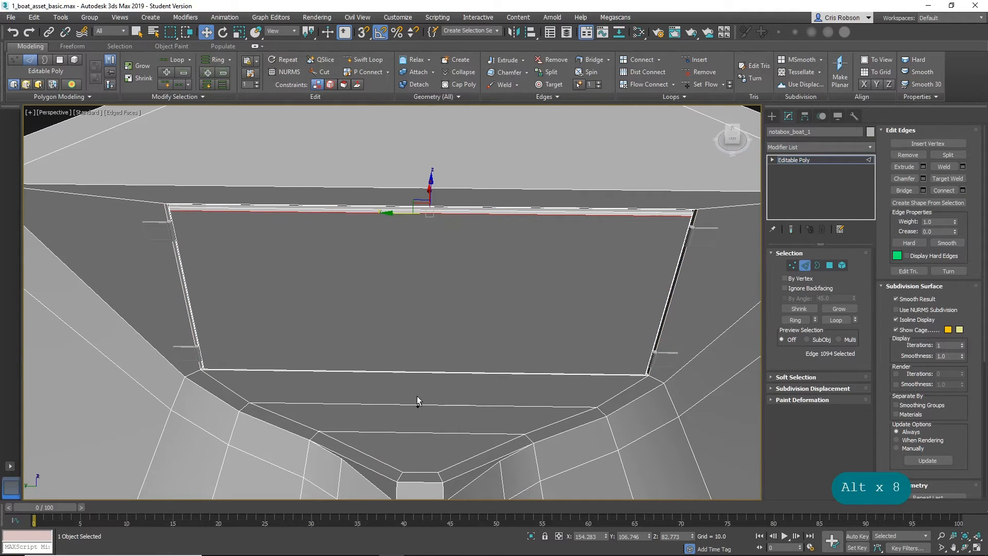
pyautogui.keyDown('alt'); pyautogui.moveTo(417, 353); pyautogui.dragTo(490, 280, button='middle'); pyautogui.keyUp('alt')
pyautogui.keyDown('alt'); pyautogui.moveTo(464, 322); pyautogui.dragTo(481, 342, button='middle'); pyautogui.keyUp('alt')
pyautogui.keyDown('ctrl'); pyautogui.click(475, 325); pyautogui.keyUp('ctrl')
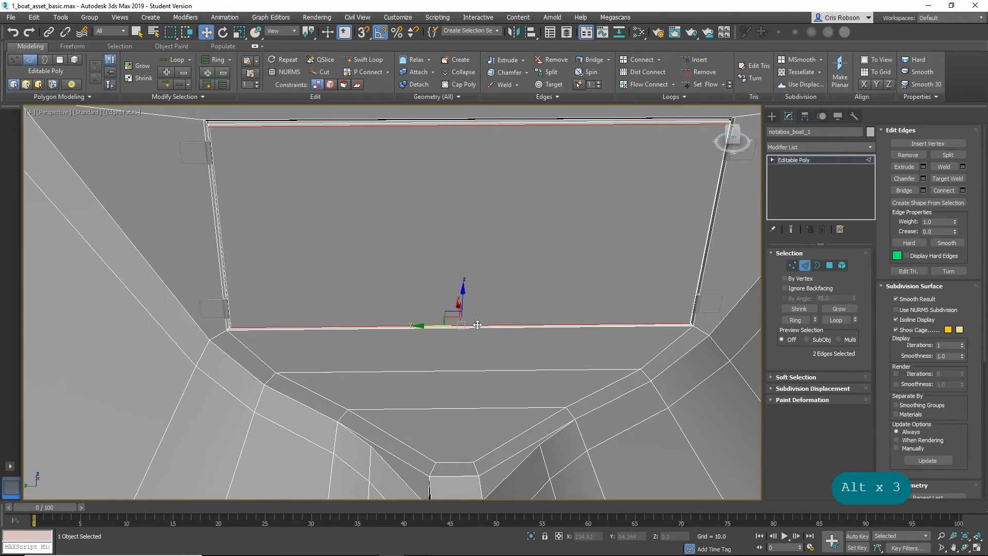
pyautogui.click(795, 321)
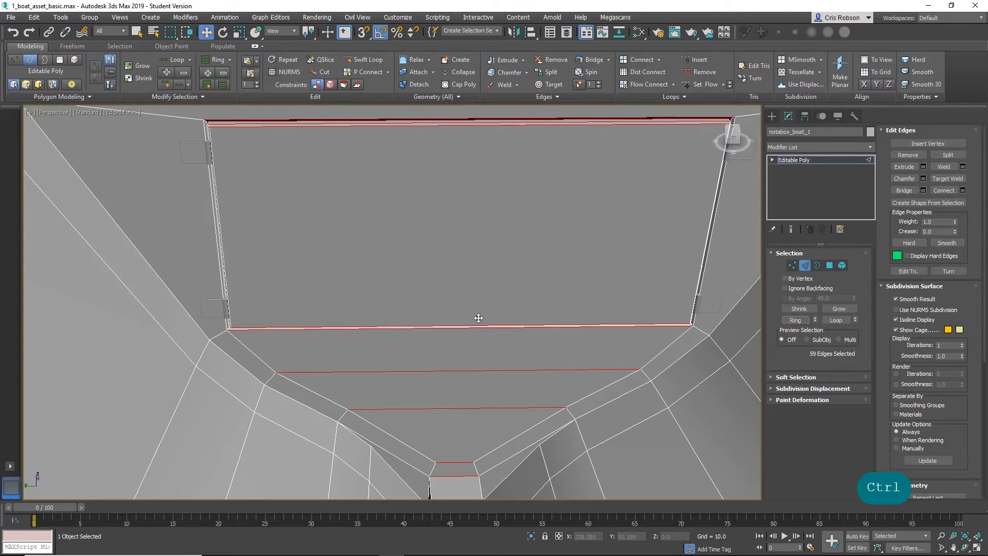
pyautogui.scroll(8, 474, 340)
pyautogui.scroll(-8, 475, 347)
pyautogui.keyDown('alt'); pyautogui.moveTo(489, 302); pyautogui.dragTo(385, 280, button='middle'); pyautogui.keyUp('alt')
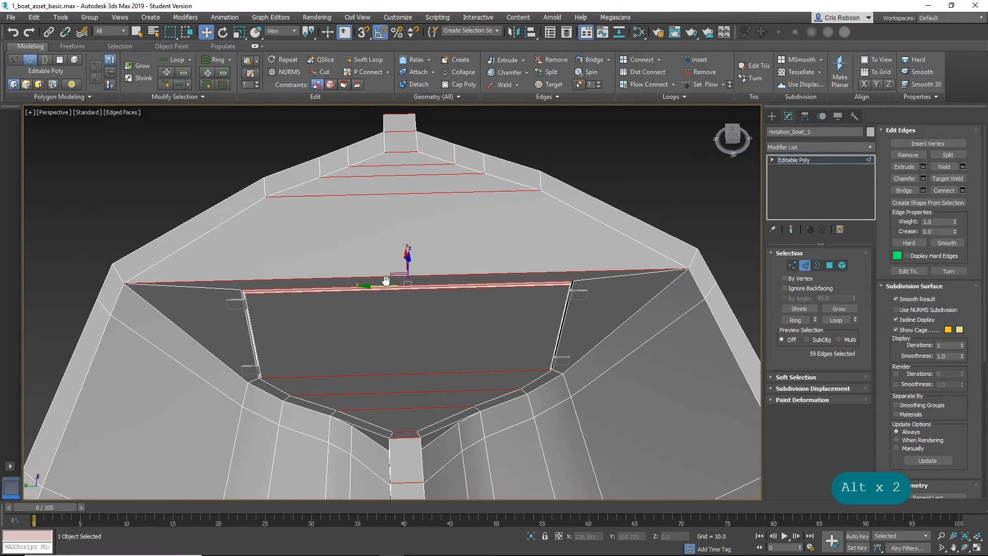
pyautogui.click(934, 190)
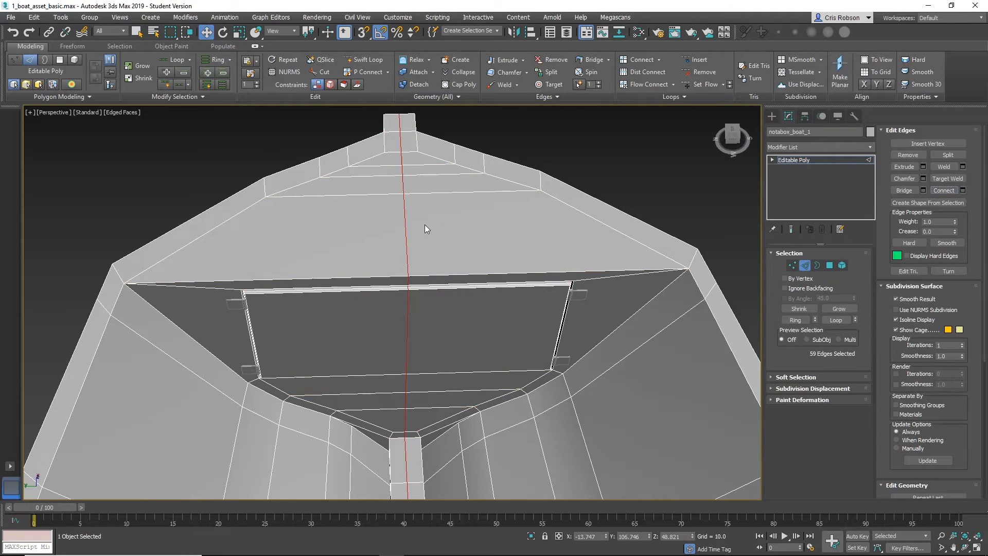
# Chamfer the vertical centre edge of the panel face into two closely spaced edges.
pyautogui.scroll(5, 452, 205)
pyautogui.moveTo(450, 272); pyautogui.dragTo(472, 232, button='middle')
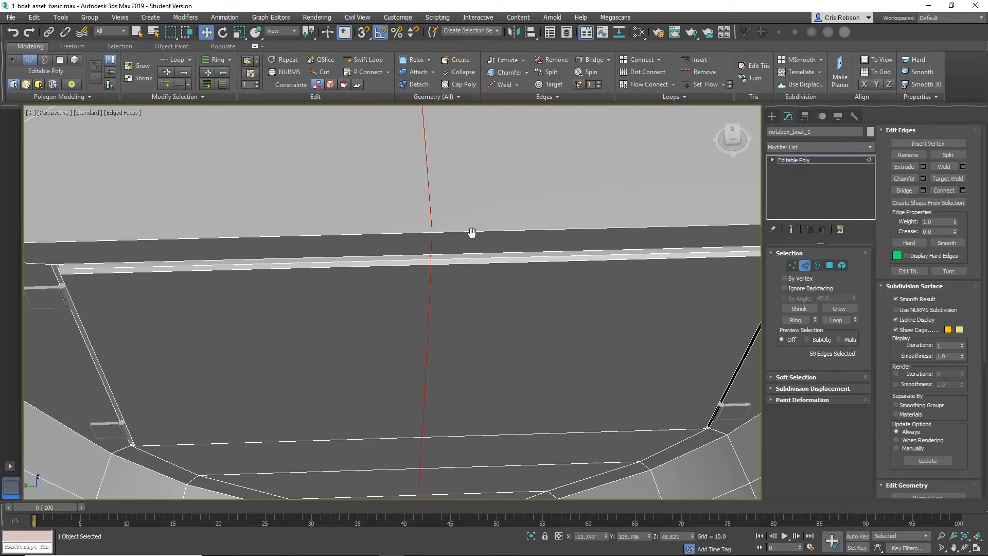
pyautogui.click(428, 322)
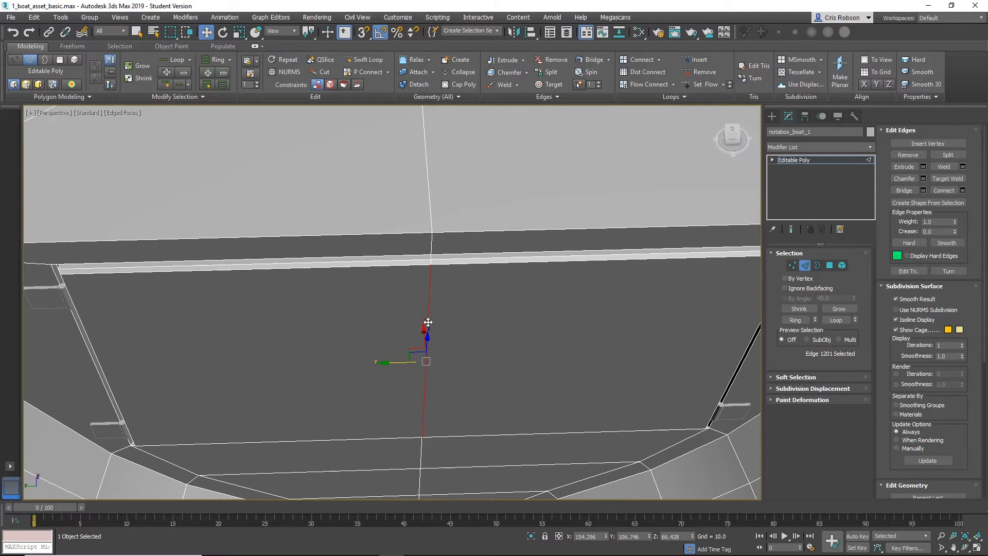
pyautogui.moveTo(426, 309); pyautogui.dragTo(422, 334, button='middle')
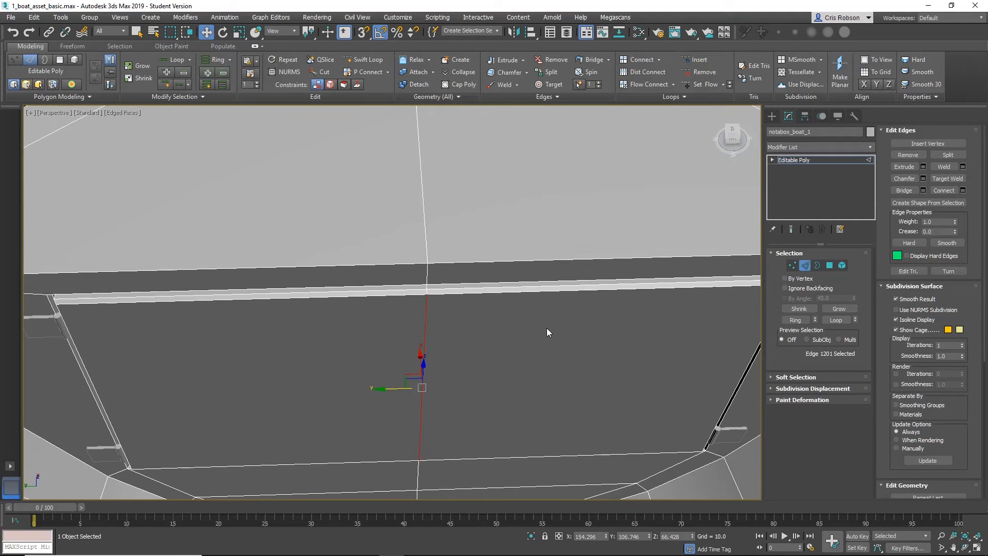
pyautogui.click(903, 178)
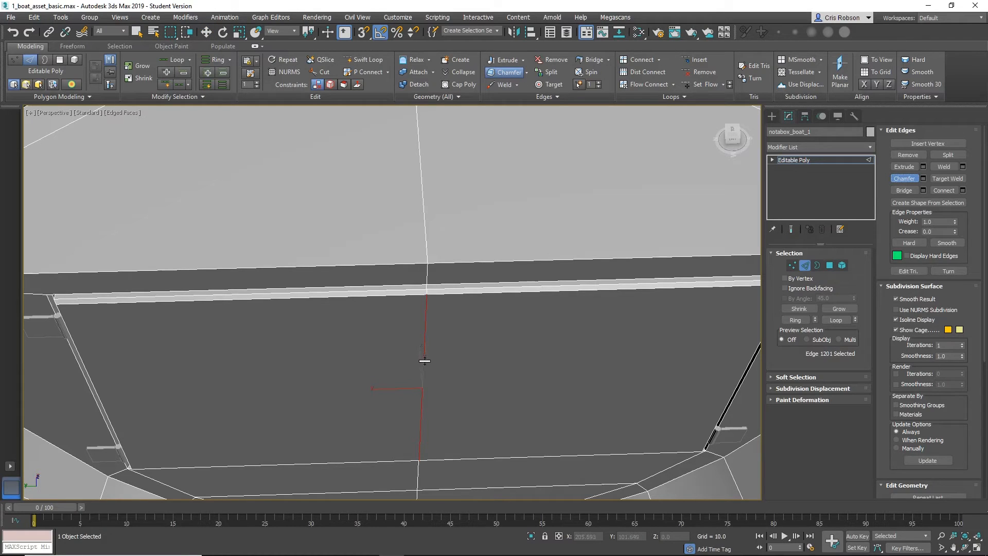
pyautogui.moveTo(425, 360); pyautogui.dragTo(426, 359)
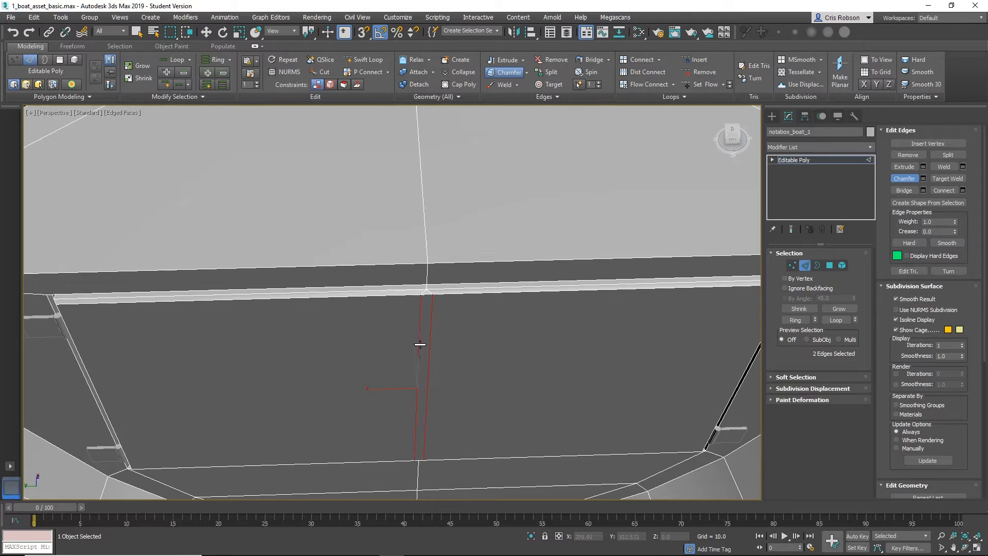
pyautogui.hotkey('ctrl', 'z')
pyautogui.moveTo(423, 358); pyautogui.dragTo(426, 359)
pyautogui.keyDown('alt'); pyautogui.moveTo(387, 352); pyautogui.dragTo(447, 317, button='middle'); pyautogui.keyUp('alt')
pyautogui.press('alt')
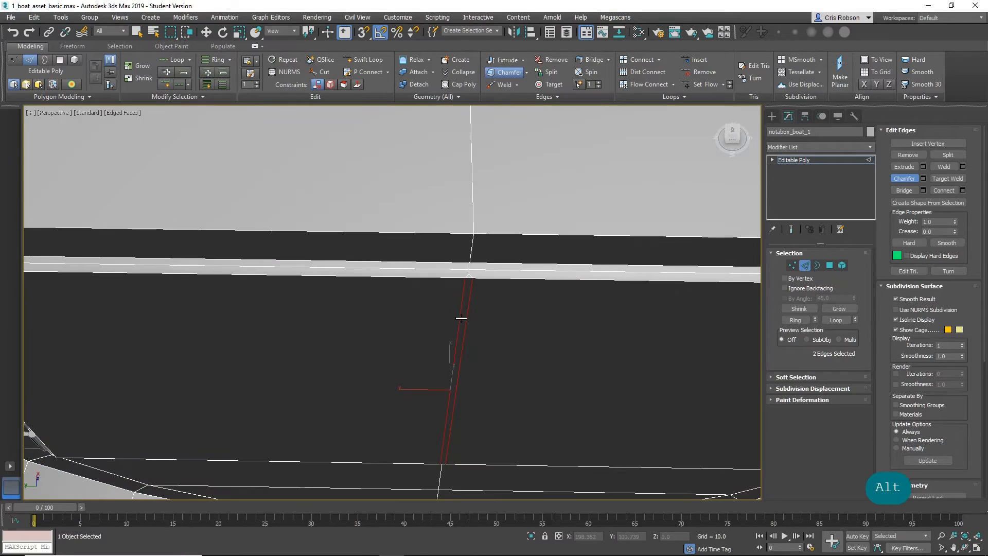
# Delete the narrow polygon between the two chamfered edges and the tiny polygon at its upper end.
pyautogui.click(827, 265)
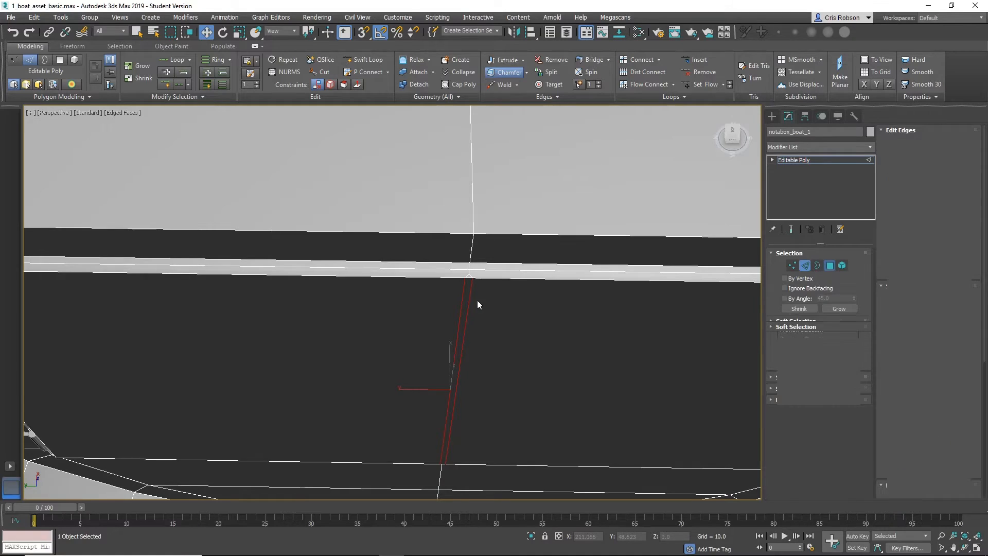
pyautogui.press('w')
pyautogui.click(463, 294)
pyautogui.click(466, 295)
pyautogui.press('Delete')
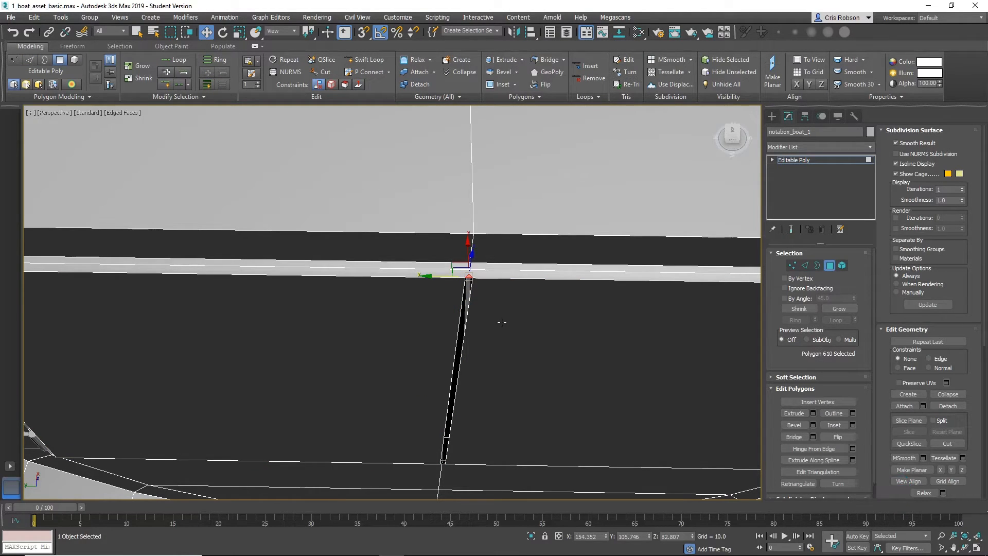
pyautogui.press('Delete')
# Delete the tiny polygon at the lower end of the gap between the two hatch doors.
pyautogui.scroll(-10, 472, 368)
pyautogui.keyDown('alt'); pyautogui.moveTo(469, 347); pyautogui.dragTo(507, 259, button='middle'); pyautogui.keyUp('alt')
pyautogui.click(450, 301)
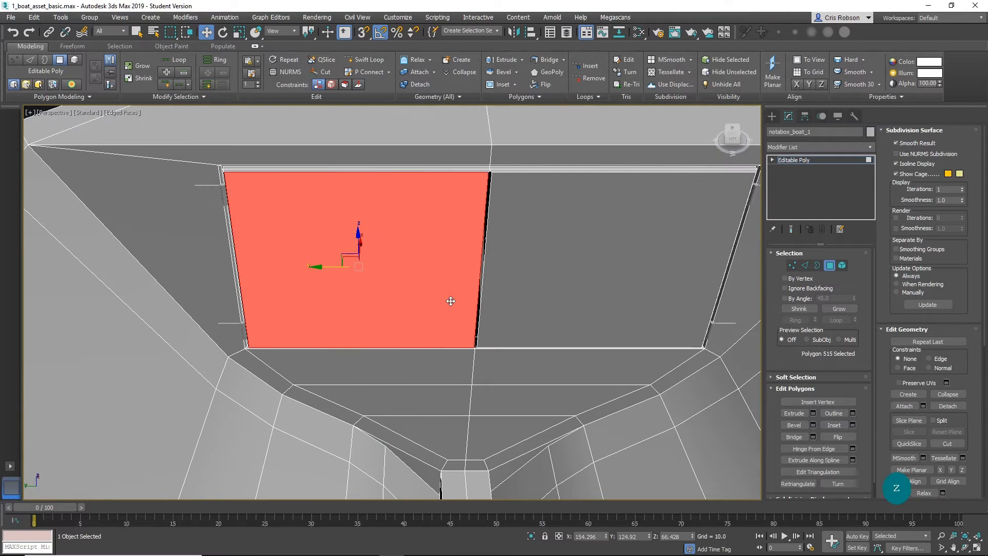
pyautogui.press('z')
pyautogui.moveTo(464, 222)
pyautogui.keyDown('alt'); pyautogui.mouseDown(button='middle')
pyautogui.moveTo(465, 206)
pyautogui.moveTo(465, 216)
pyautogui.mouseUp(button='middle'); pyautogui.keyUp('alt')
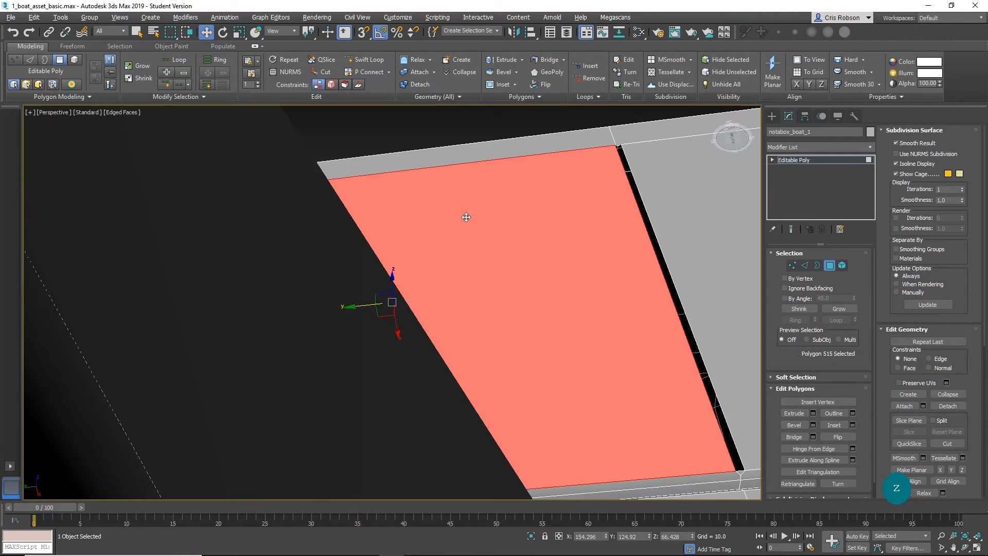
pyautogui.click(739, 470)
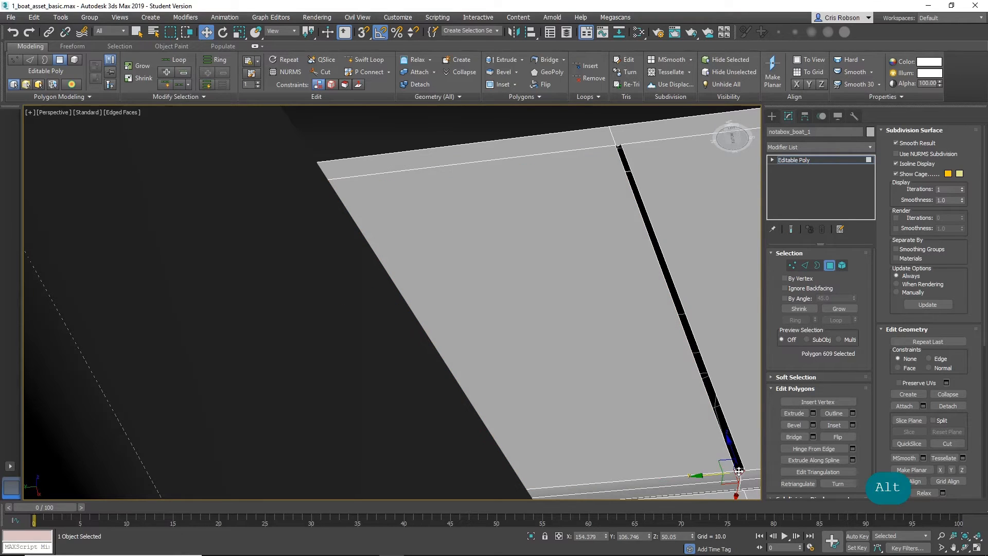
pyautogui.press('Delete')
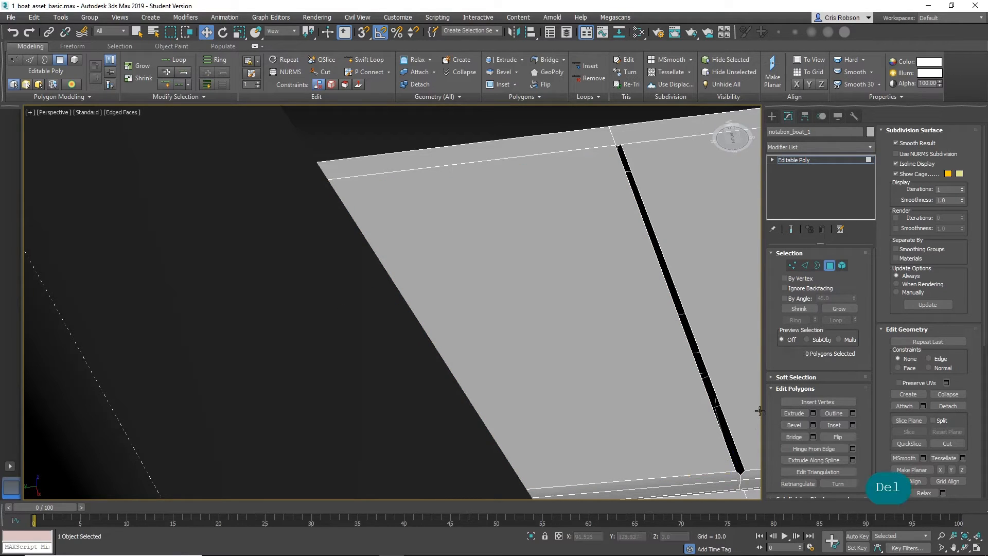
# Bridge the short edges at the lower and upper ends of the gap to close its first part.
pyautogui.click(805, 266)
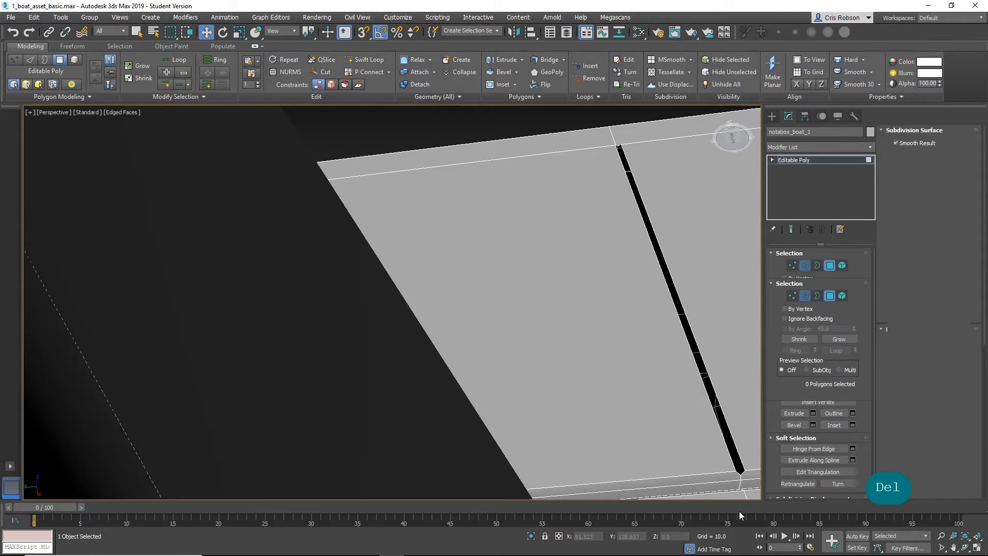
pyautogui.click(742, 472)
pyautogui.moveTo(703, 309)
pyautogui.keyDown('alt'); pyautogui.mouseDown(button='middle')
pyautogui.moveTo(705, 393)
pyautogui.moveTo(673, 318)
pyautogui.moveTo(540, 445)
pyautogui.moveTo(538, 485)
pyautogui.mouseUp(button='middle'); pyautogui.keyUp('alt')
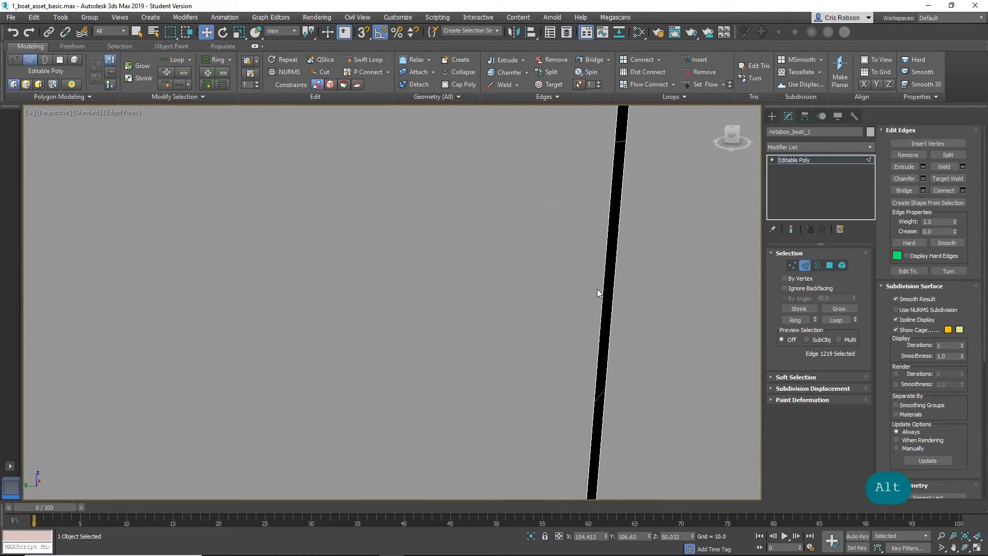
pyautogui.moveTo(632, 280); pyautogui.dragTo(585, 446, button='middle')
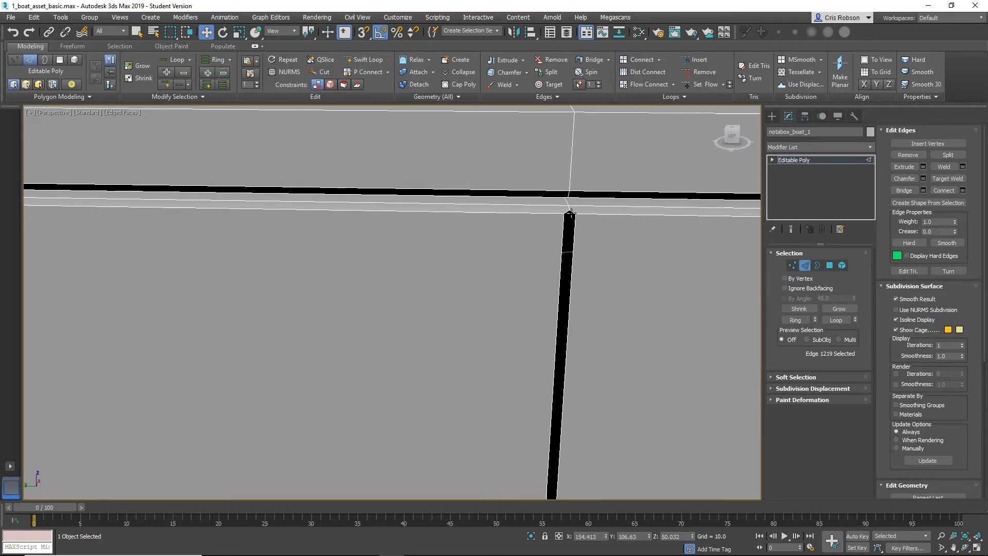
pyautogui.click(571, 212)
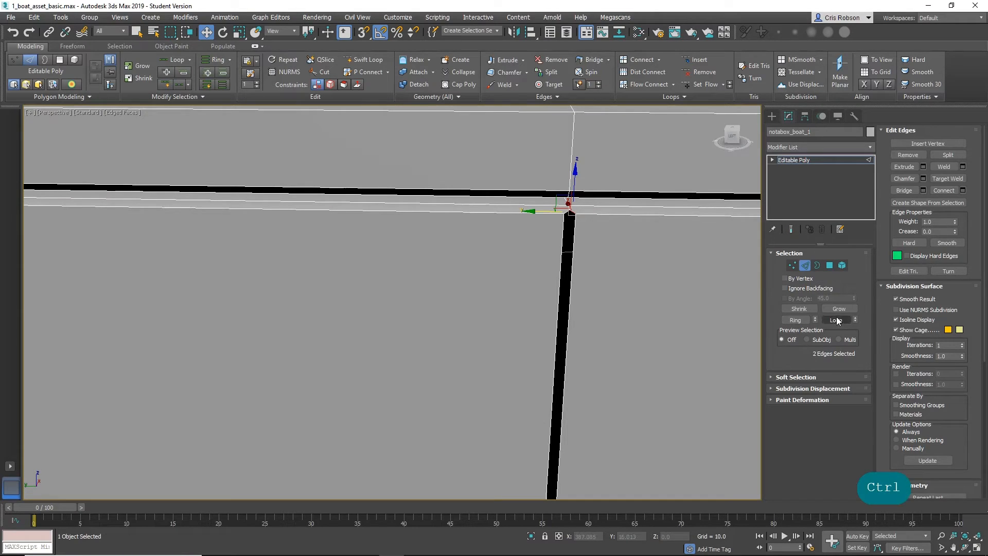
pyautogui.click(907, 191)
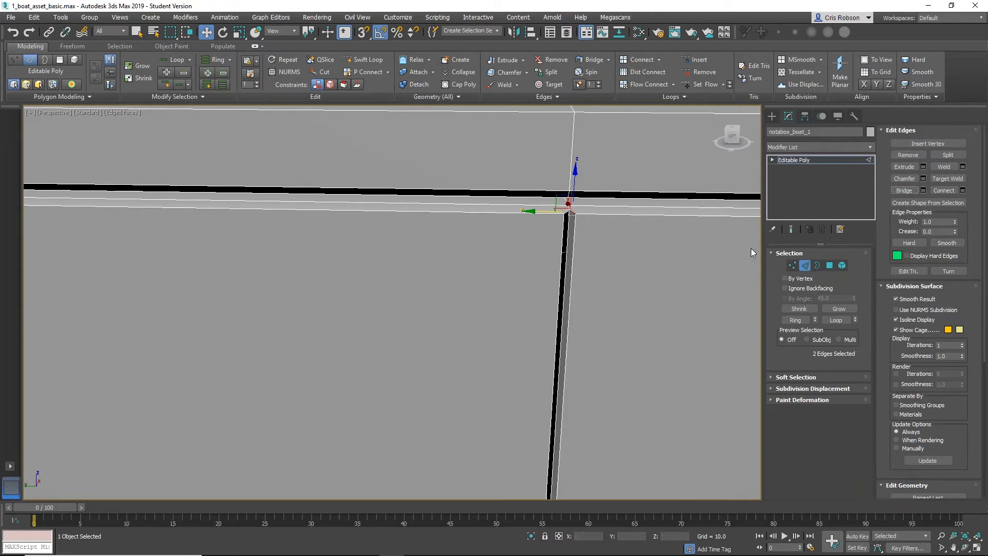
# Bridge the two remaining long edges between the hatch doors to close the rest of the gap.
pyautogui.click(560, 312)
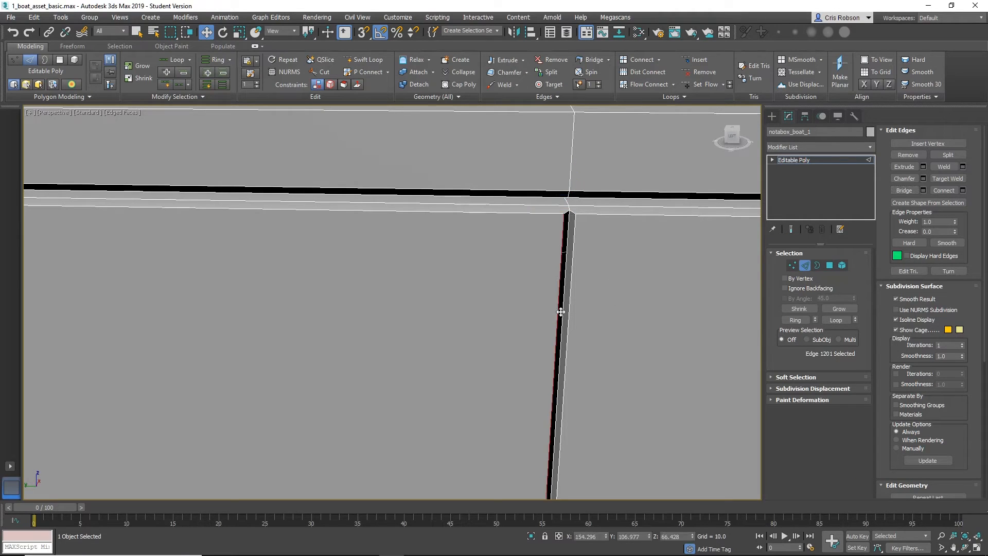
pyautogui.keyDown('ctrl'); pyautogui.click(563, 310); pyautogui.keyUp('ctrl')
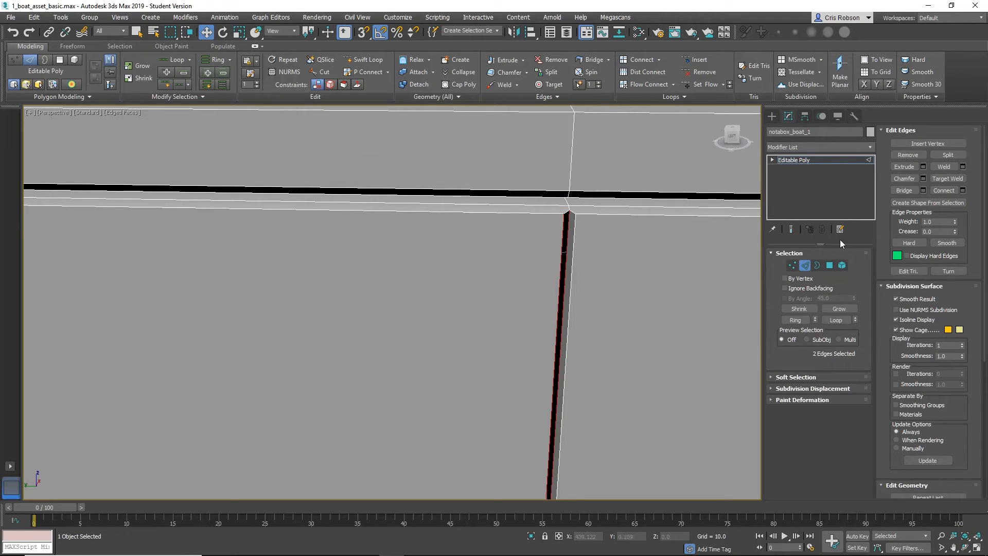
pyautogui.click(906, 191)
pyautogui.scroll(-6, 589, 288)
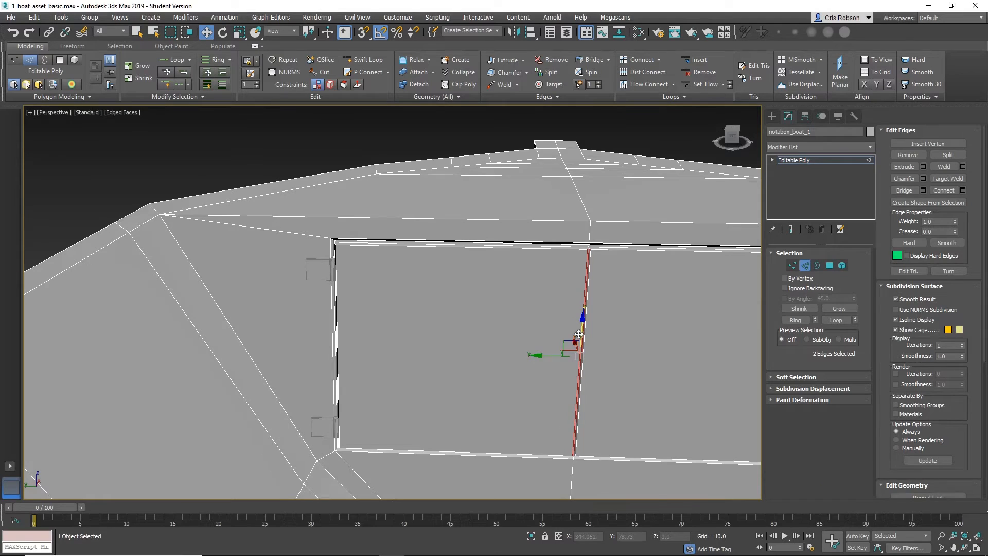
# Turn off the edged-faces display and examine the groove between the two hatch doors from several angles.
pyautogui.press('F4')
pyautogui.keyDown('alt'); pyautogui.moveTo(514, 340); pyautogui.dragTo(658, 139, button='middle'); pyautogui.keyUp('alt')
pyautogui.click(657, 139)
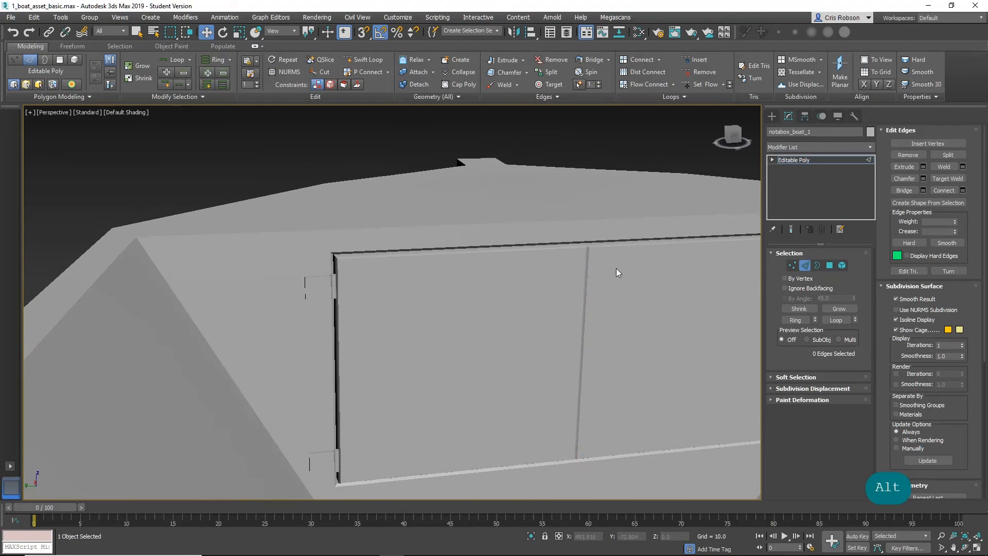
pyautogui.moveTo(615, 268)
pyautogui.keyDown('alt'); pyautogui.mouseDown(button='middle')
pyautogui.moveTo(568, 249)
pyautogui.moveTo(629, 274)
pyautogui.moveTo(574, 262)
pyautogui.moveTo(530, 276)
pyautogui.mouseUp(button='middle'); pyautogui.keyUp('alt')
pyautogui.scroll(-4, 568, 251)
pyautogui.scroll(2, 567, 252)
pyautogui.scroll(-3, 606, 270)
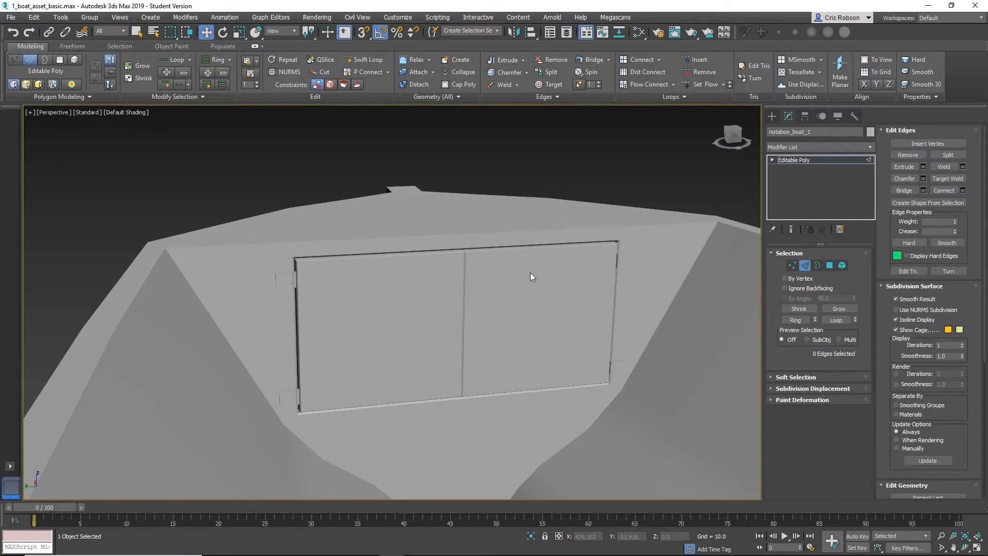
pyautogui.scroll(3, 529, 277)
pyautogui.scroll(-1, 512, 304)
pyautogui.moveTo(498, 313); pyautogui.dragTo(498, 315, button='middle')
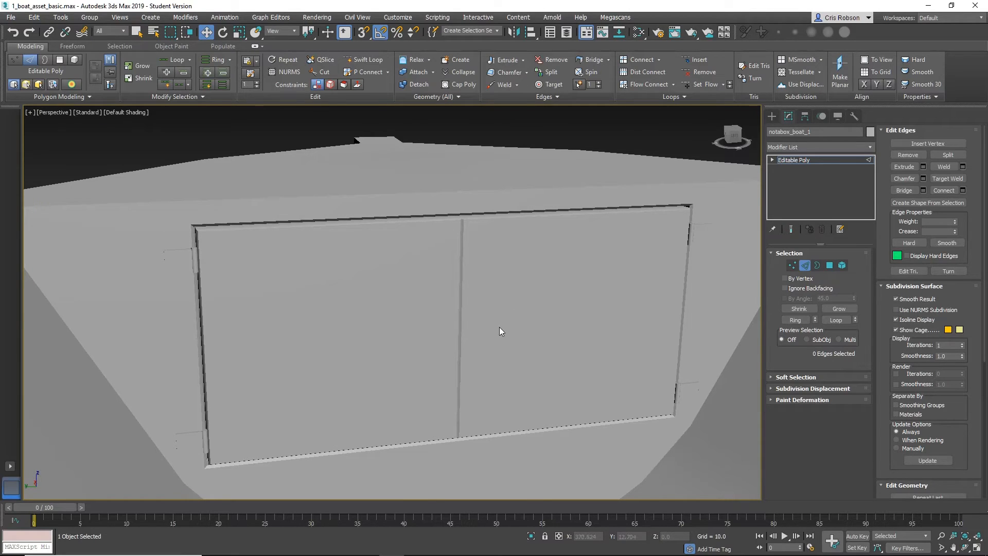
# Create a 12-sided cylinder of about 1.7 radius and 1.5 height on one door's face, near the upper end of the centre groove.
pyautogui.click(773, 118)
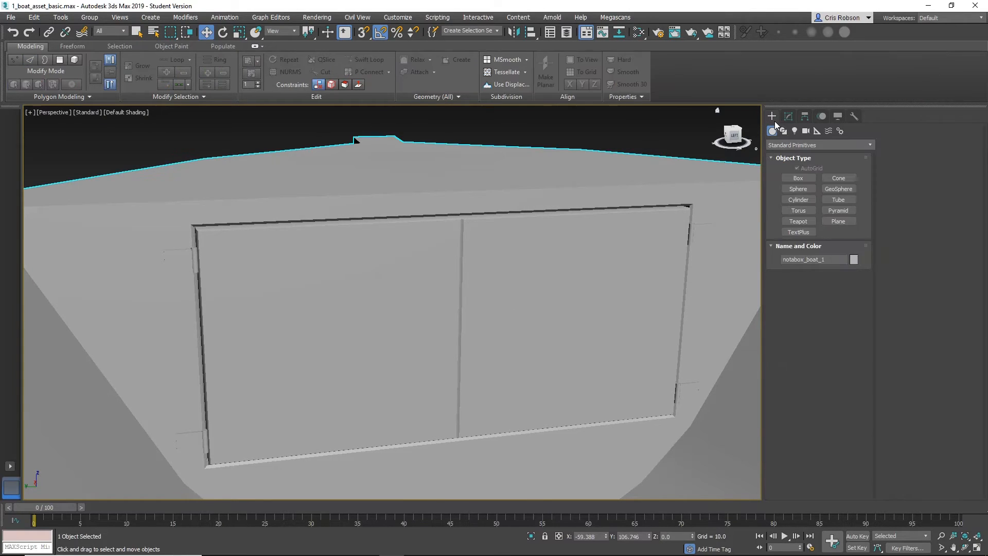
pyautogui.click(800, 200)
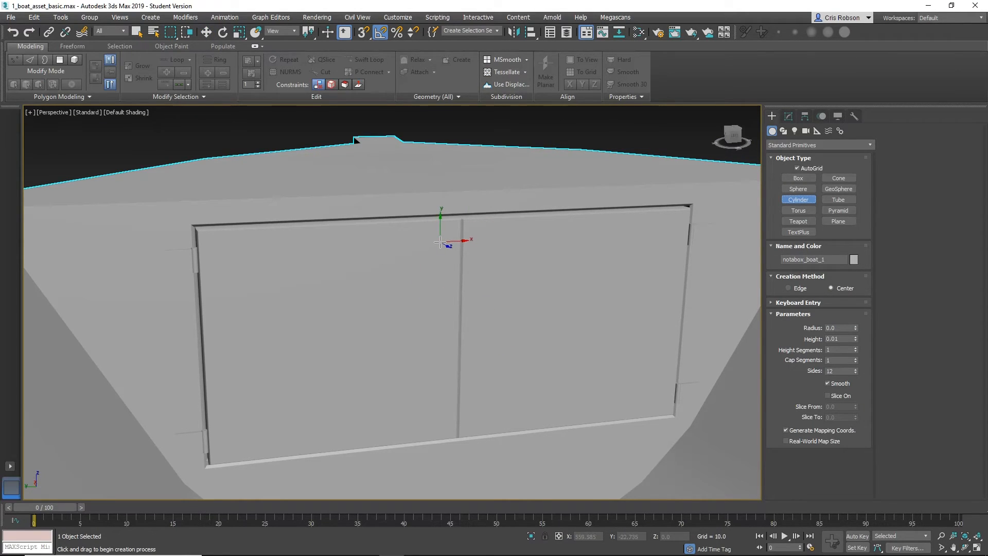
pyautogui.moveTo(439, 242); pyautogui.dragTo(444, 252)
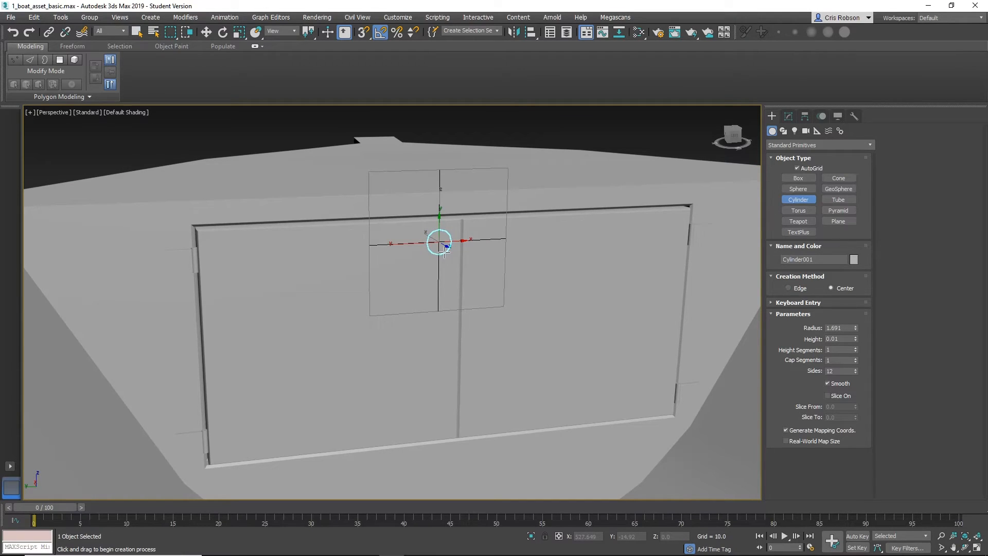
pyautogui.click(451, 263)
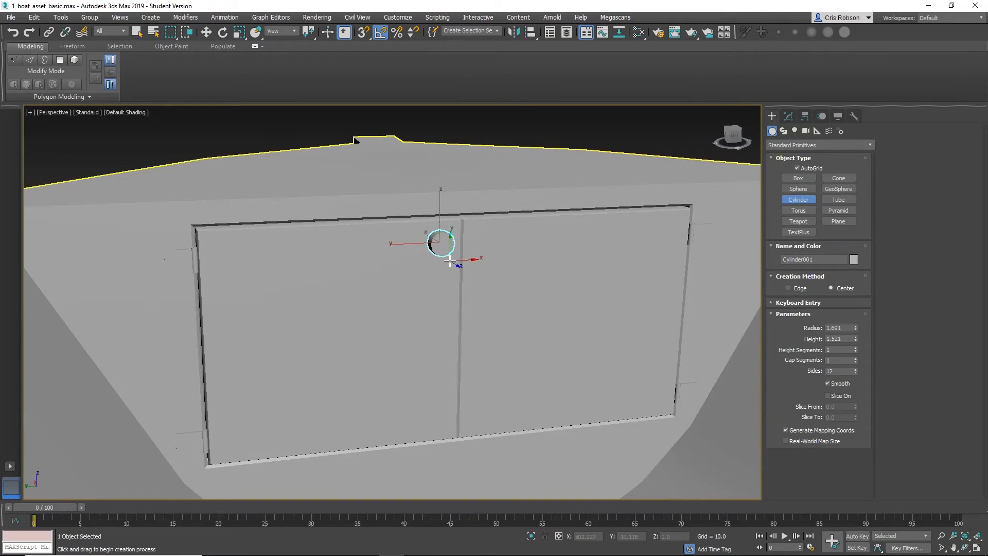
pyautogui.press('F4')
pyautogui.moveTo(447, 257)
pyautogui.keyDown('alt'); pyautogui.mouseDown(button='middle')
pyautogui.moveTo(439, 242)
pyautogui.moveTo(435, 264)
pyautogui.mouseUp(button='middle'); pyautogui.keyUp('alt')
pyautogui.scroll(4, 436, 264)
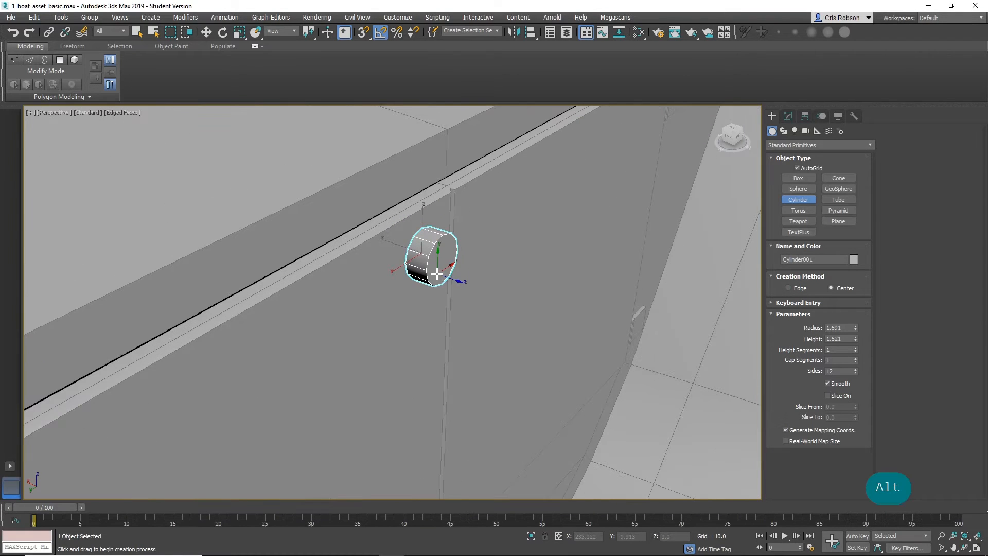
# Convert the cylinder to an Editable Poly and move its front cap toward the door to make a thinner disc.
pyautogui.rightClick(429, 259)
pyautogui.rightClick(437, 253)
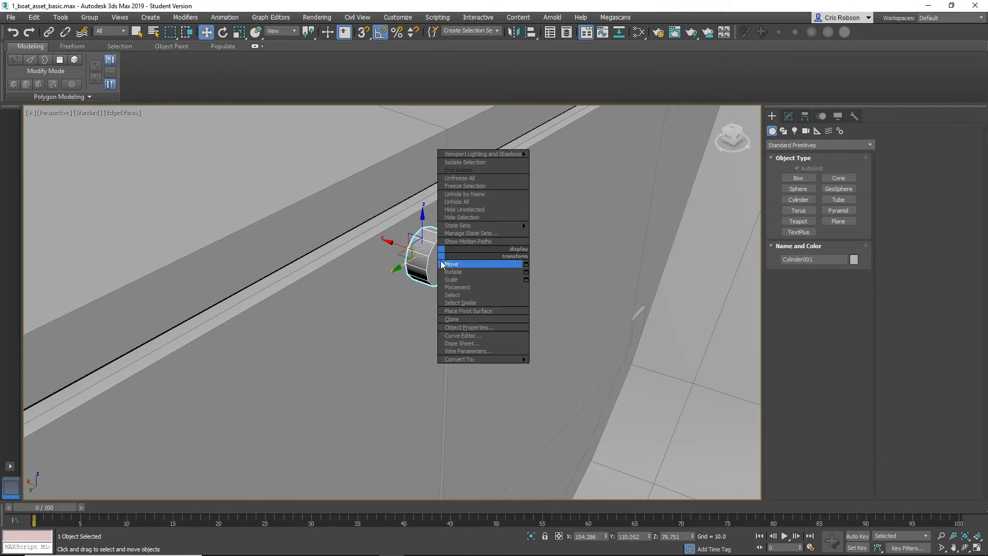
pyautogui.moveTo(467, 359)
pyautogui.click(565, 367)
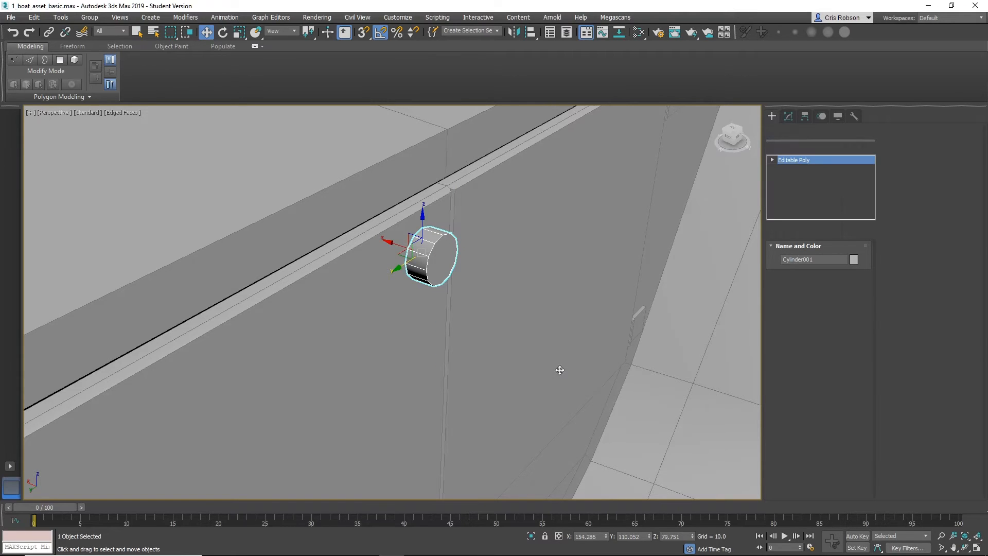
pyautogui.click(829, 265)
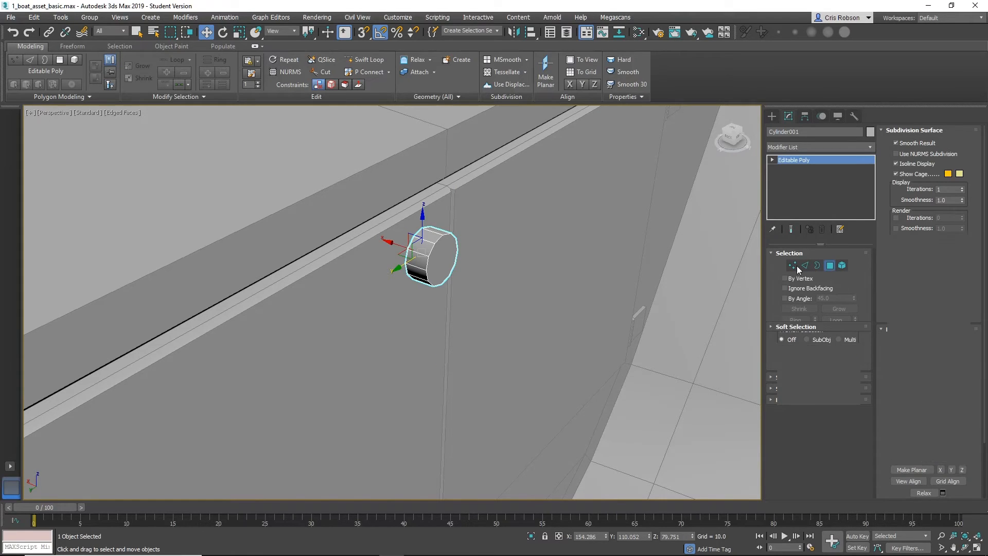
pyautogui.click(443, 261)
pyautogui.moveTo(408, 255); pyautogui.dragTo(396, 246)
# Bevel the disc's front cap slightly outward into a much smaller face to form the knob's tapered base.
pyautogui.click(783, 425)
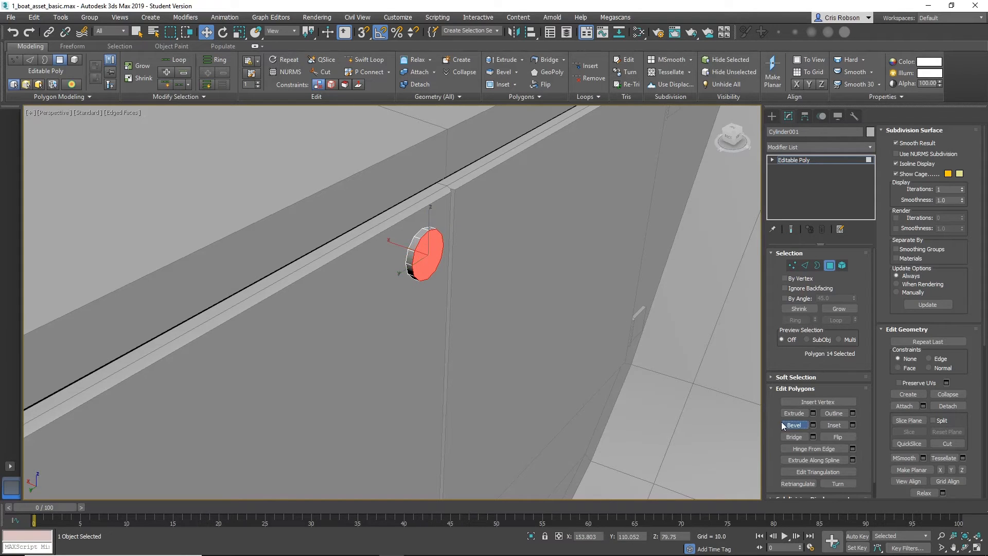
pyautogui.moveTo(448, 199); pyautogui.dragTo(467, 212, button='middle')
pyautogui.scroll(2, 509, 239)
pyautogui.keyDown('alt'); pyautogui.moveTo(509, 239); pyautogui.dragTo(465, 270, button='middle'); pyautogui.keyUp('alt')
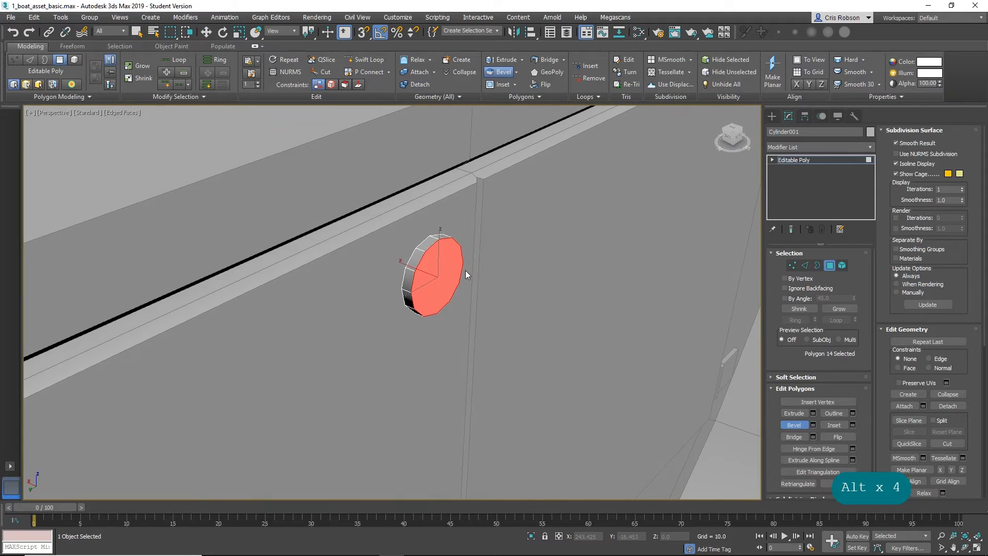
pyautogui.moveTo(436, 280)
pyautogui.mouseDown()
pyautogui.moveTo(437, 237)
pyautogui.moveTo(439, 262)
pyautogui.mouseUp()
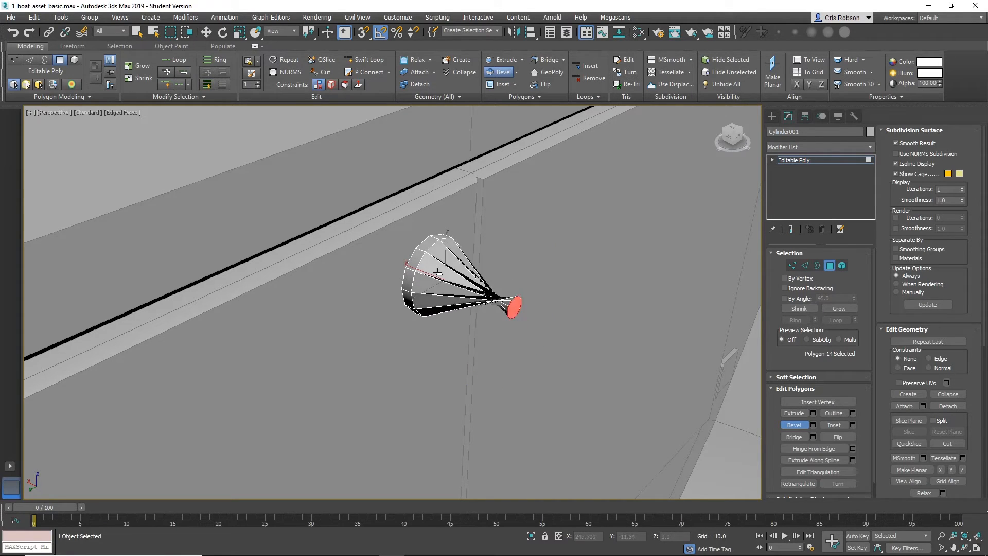
pyautogui.rightClick(440, 252)
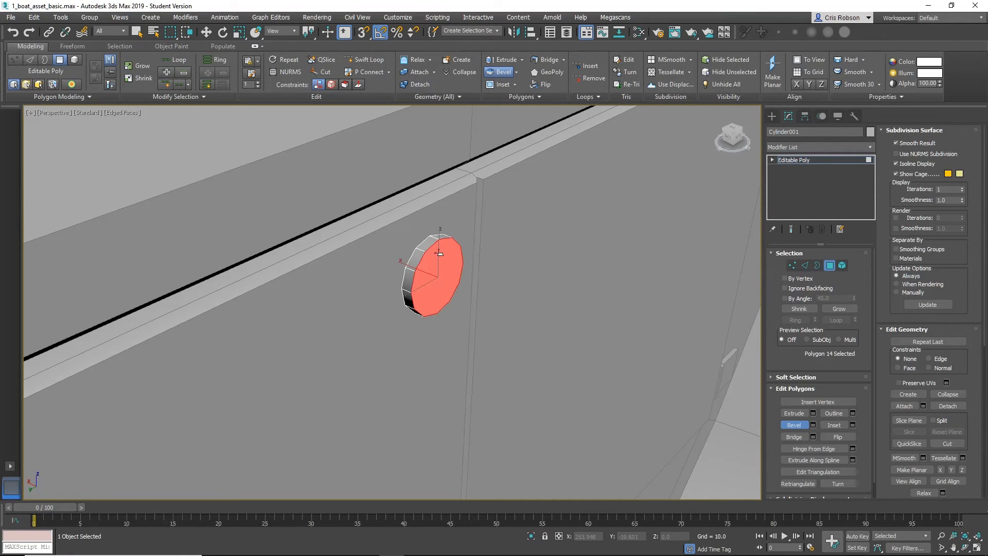
pyautogui.moveTo(435, 259); pyautogui.dragTo(436, 257)
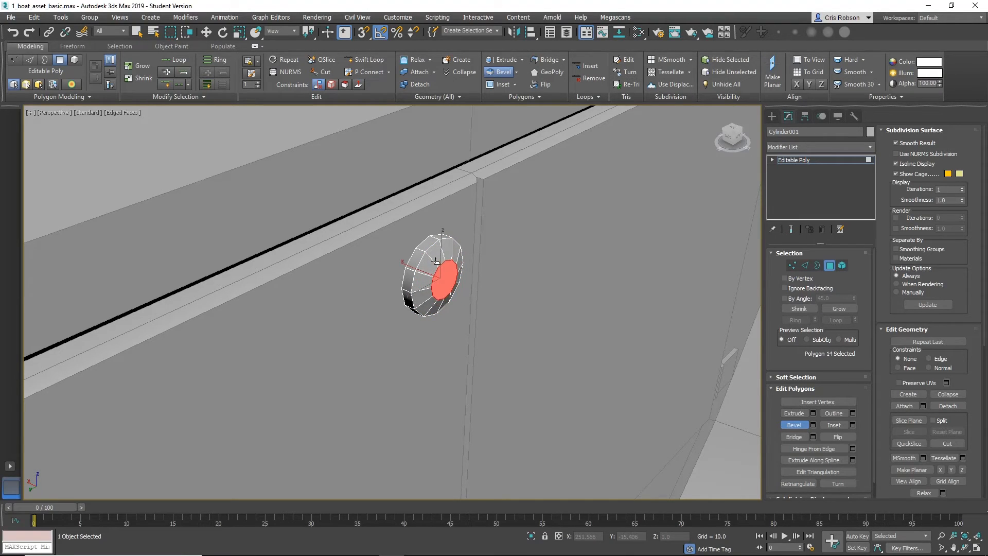
pyautogui.click(437, 262)
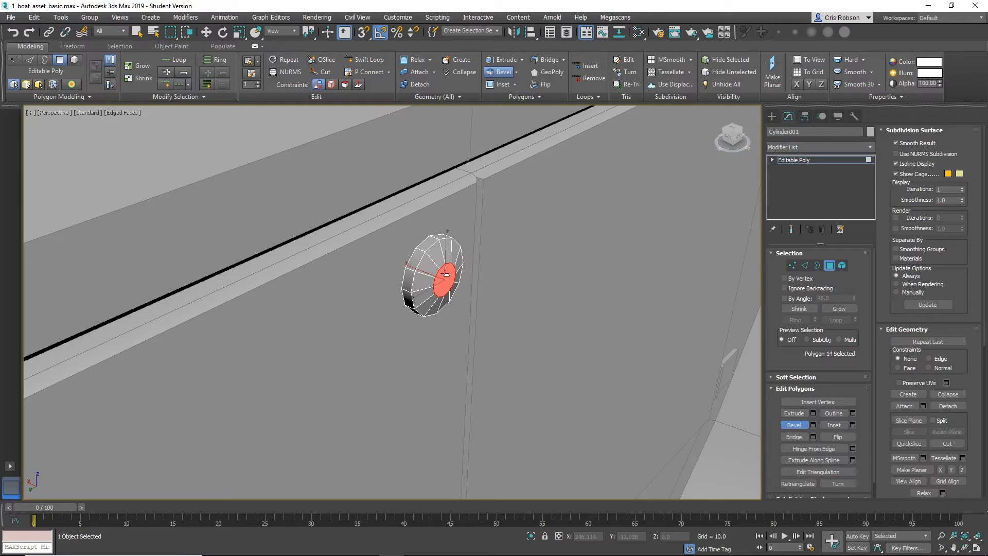
# Bevel the small front cap repeatedly outward to form a narrow neck and a rounded, ball-shaped knob head.
pyautogui.moveTo(445, 273); pyautogui.dragTo(483, 305)
pyautogui.click(483, 305)
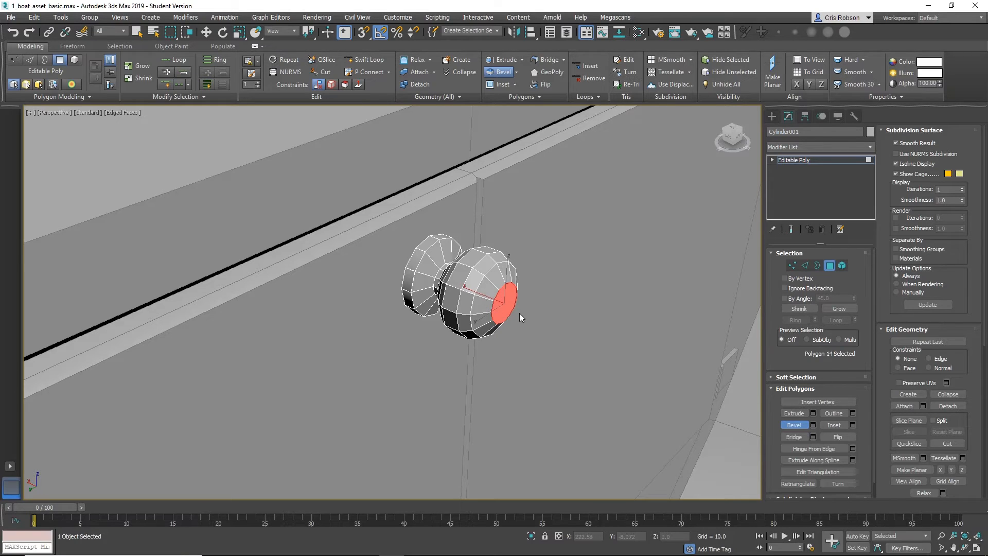
pyautogui.press('w')
# Try adding an edge loop across the edge ring at the back of the knob's ball and scaling it.
pyautogui.keyDown('alt'); pyautogui.moveTo(540, 316); pyautogui.dragTo(524, 297, button='middle'); pyautogui.keyUp('alt')
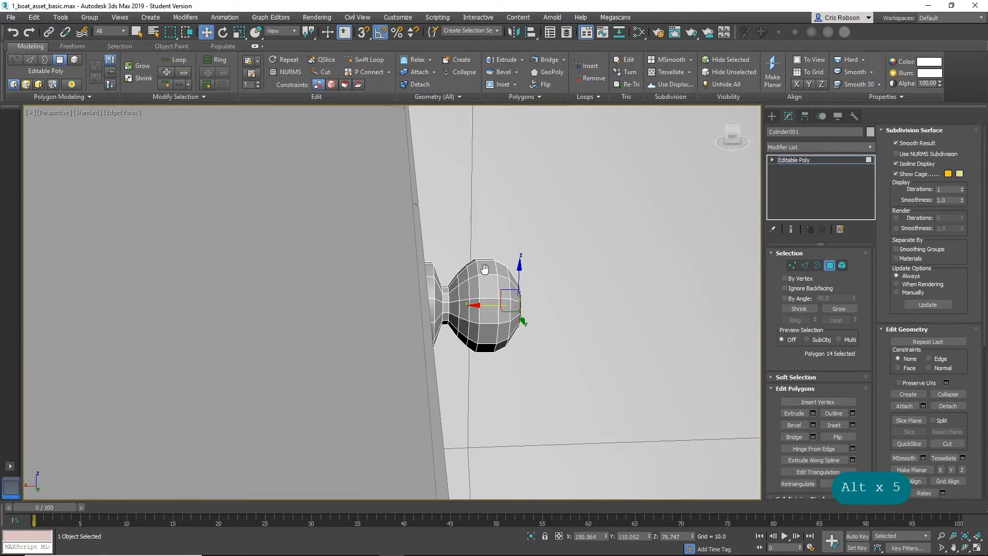
pyautogui.scroll(2, 488, 270)
pyautogui.click(805, 265)
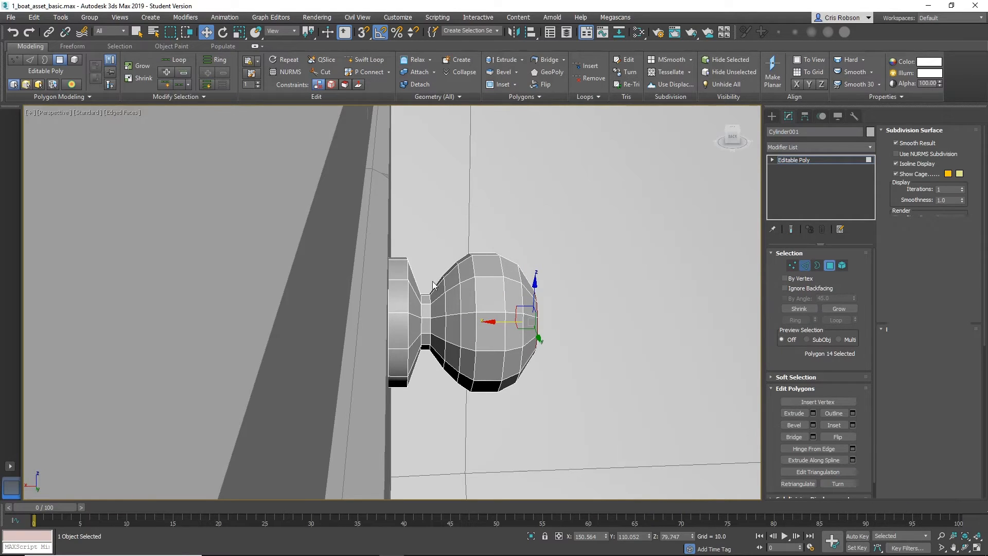
pyautogui.click(453, 286)
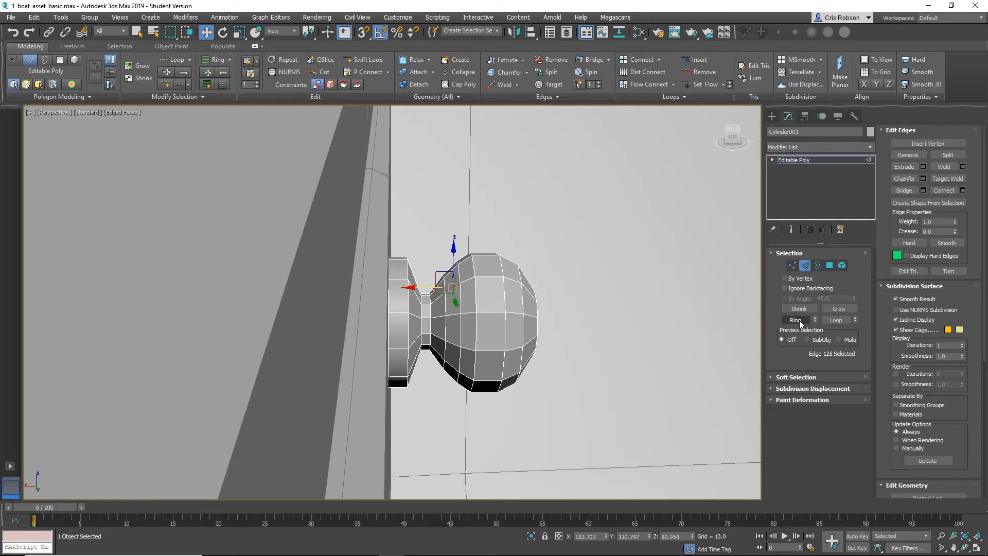
pyautogui.click(795, 320)
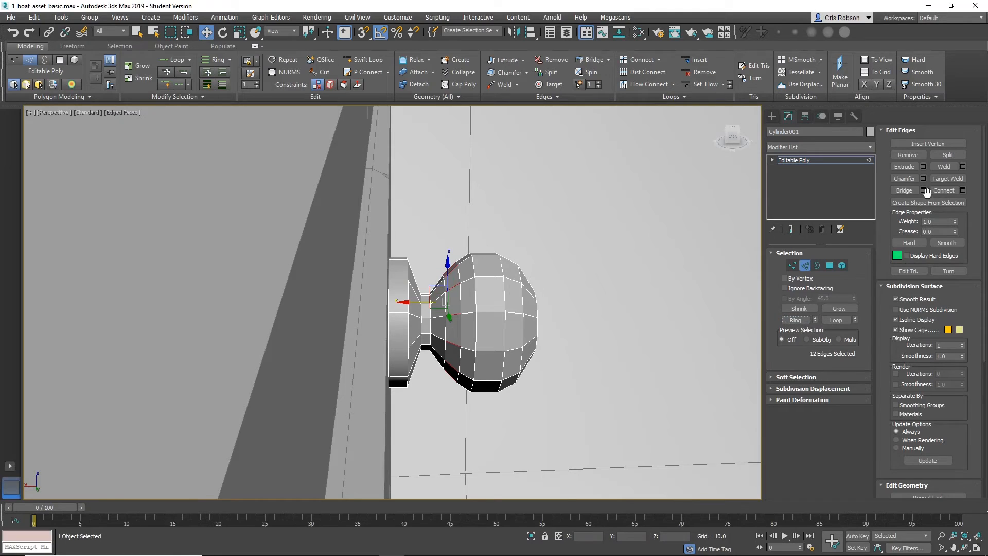
pyautogui.keyDown('alt'); pyautogui.moveTo(489, 262); pyautogui.dragTo(465, 263, button='middle'); pyautogui.keyUp('alt')
pyautogui.press('r')
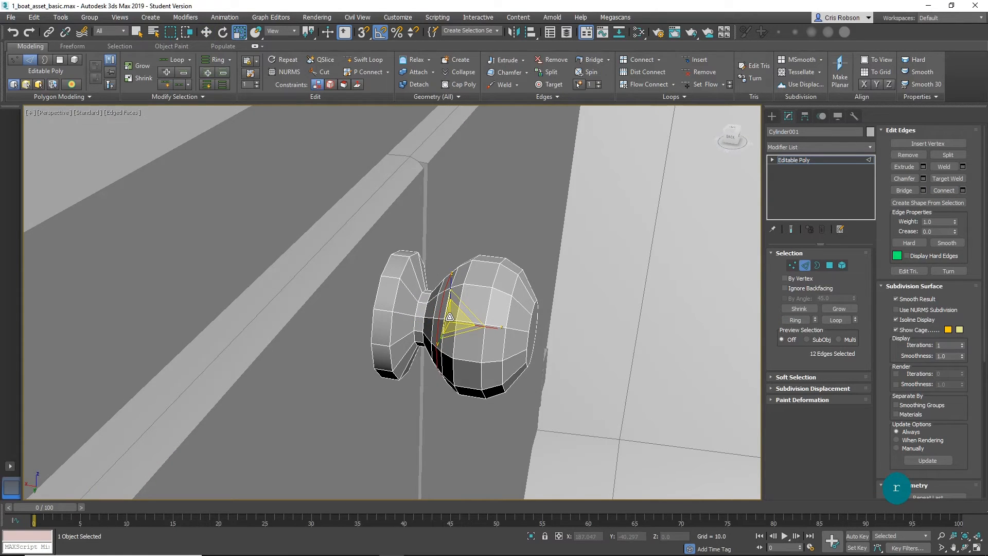
pyautogui.moveTo(450, 314); pyautogui.dragTo(449, 316)
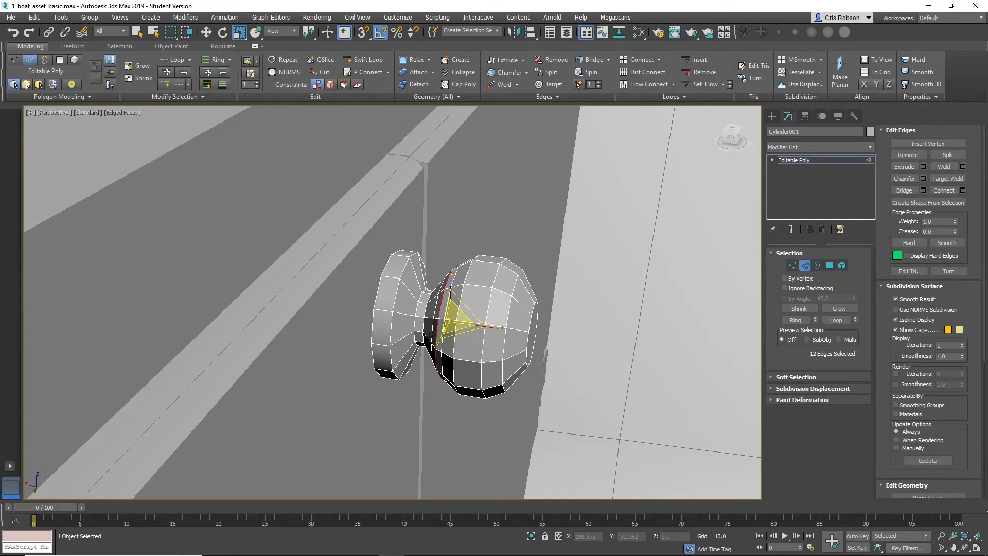
# Remove the extra edge loop from the back of the knob's ball.
pyautogui.keyDown('alt'); pyautogui.moveTo(429, 336); pyautogui.dragTo(466, 352, button='middle'); pyautogui.keyUp('alt')
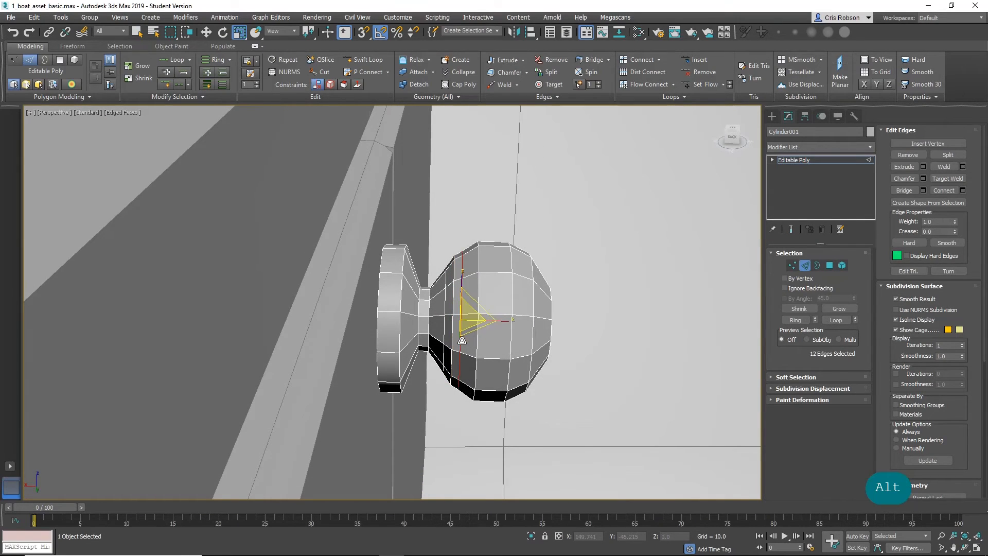
pyautogui.hotkey('ctrl', 'BackSpace')
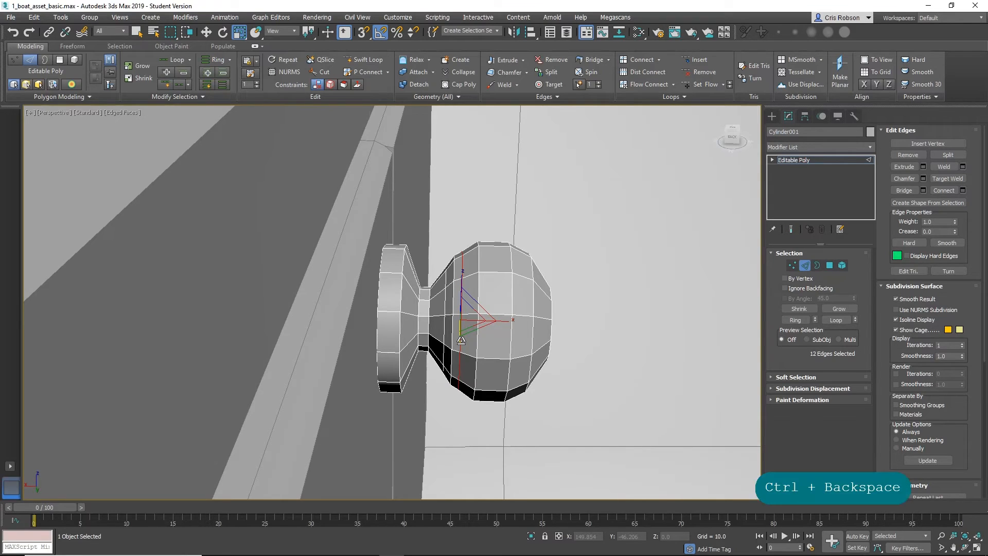
pyautogui.hotkey('ctrl', 'z')
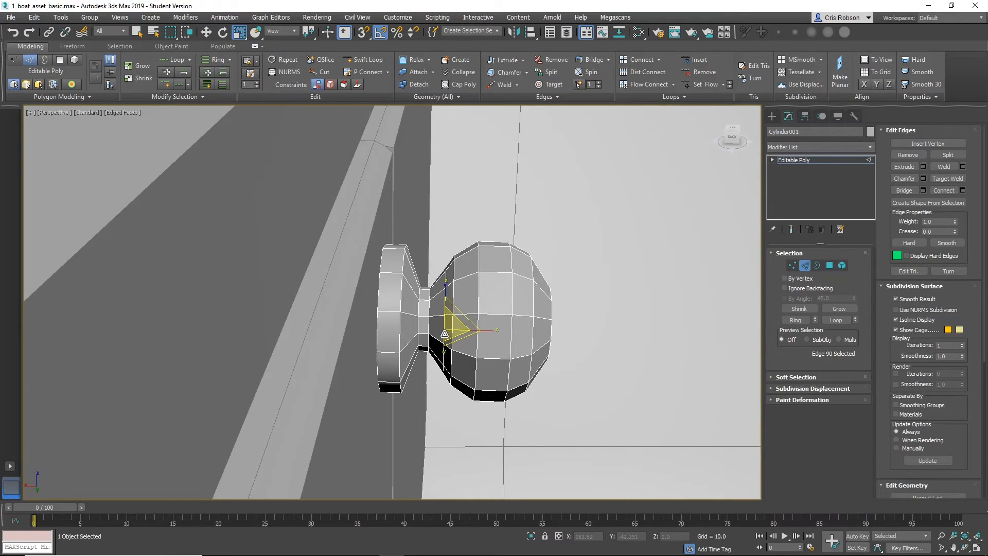
pyautogui.hotkey('ctrl', 'BackSpace')
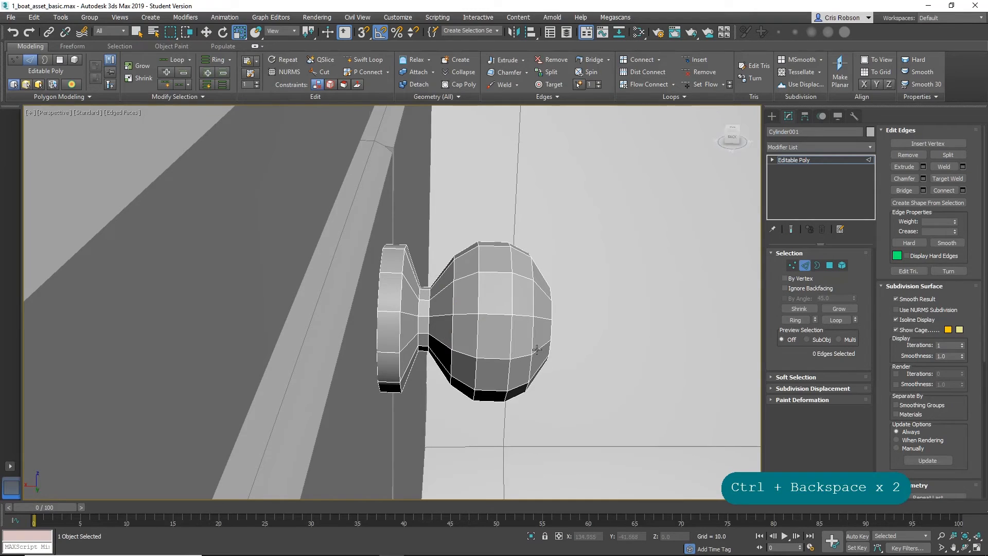
# Leave edge editing and lower the whole knob beside the centre groove to about the door's mid-height.
pyautogui.moveTo(536, 350)
pyautogui.keyDown('alt'); pyautogui.mouseDown(button='middle')
pyautogui.moveTo(588, 350)
pyautogui.moveTo(484, 337)
pyautogui.moveTo(521, 339)
pyautogui.mouseUp(button='middle'); pyautogui.keyUp('alt')
pyautogui.scroll(-5, 512, 343)
pyautogui.scroll(-4, 494, 339)
pyautogui.press('alt')
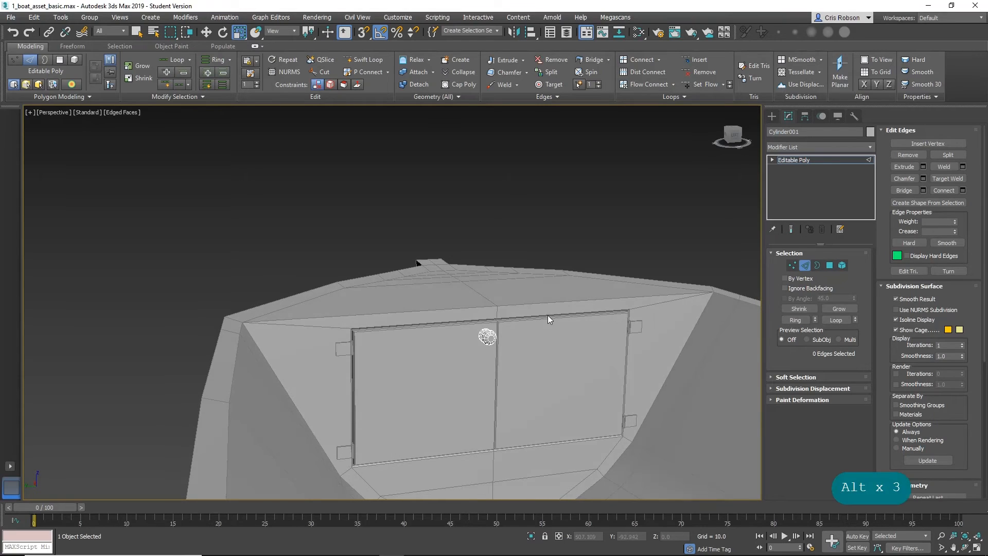
pyautogui.click(803, 266)
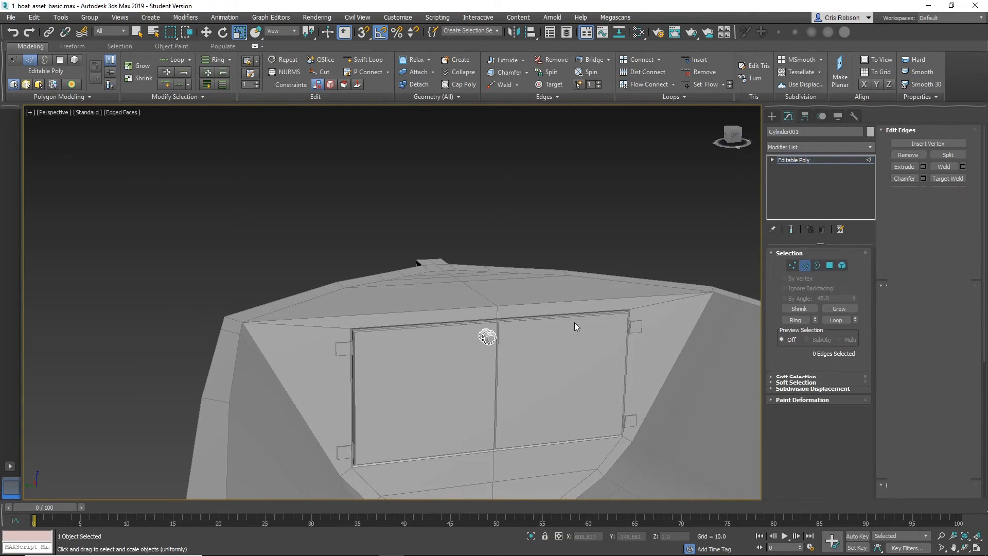
pyautogui.keyDown('alt'); pyautogui.moveTo(574, 322); pyautogui.dragTo(518, 336, button='middle'); pyautogui.keyUp('alt')
pyautogui.press('w')
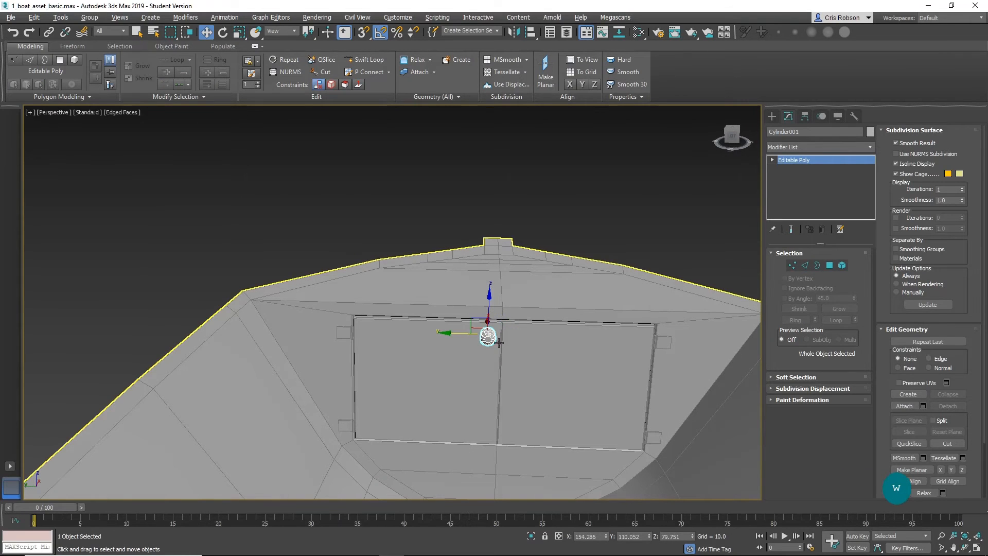
pyautogui.keyDown('shift'); pyautogui.moveTo(488, 311); pyautogui.dragTo(487, 358); pyautogui.keyUp('shift')
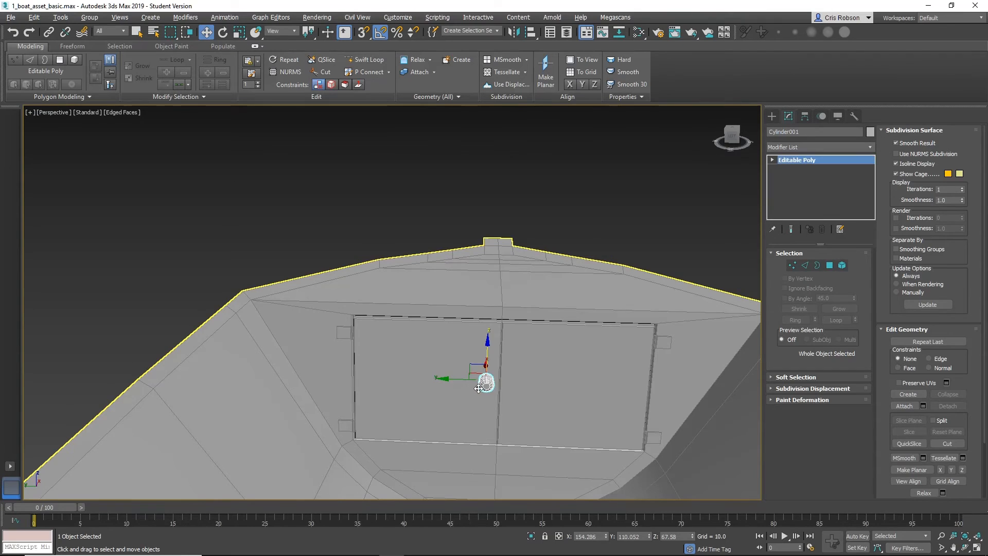
pyautogui.keyDown('shift'); pyautogui.moveTo(459, 385); pyautogui.dragTo(503, 392); pyautogui.keyUp('shift')
pyautogui.hotkey('ctrl', 'z')
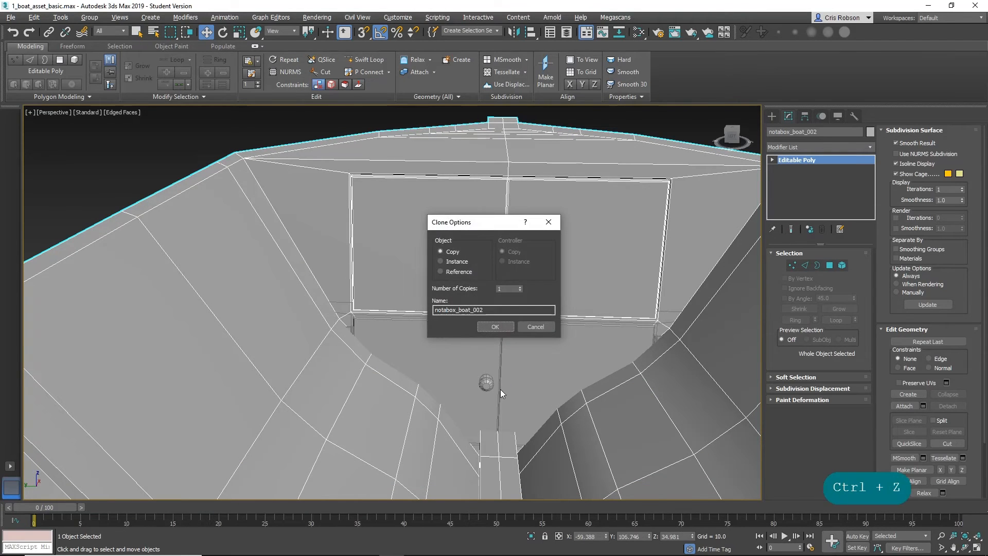
pyautogui.click(537, 327)
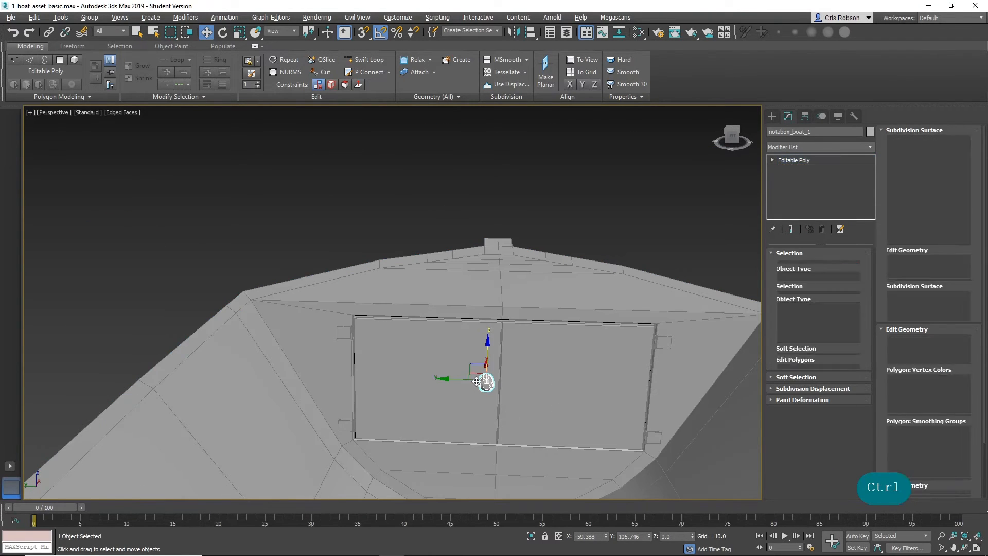
# Copy the knob horizontally across the centre groove onto the other door.
pyautogui.click(454, 381)
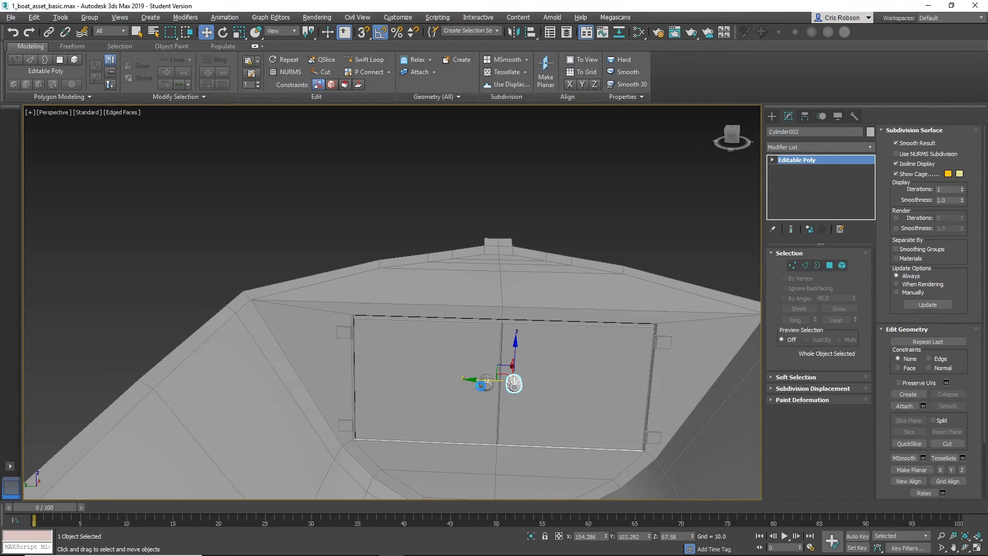
pyautogui.keyDown('shift'); pyautogui.moveTo(481, 385); pyautogui.dragTo(485, 384); pyautogui.keyUp('shift')
pyautogui.click(498, 328)
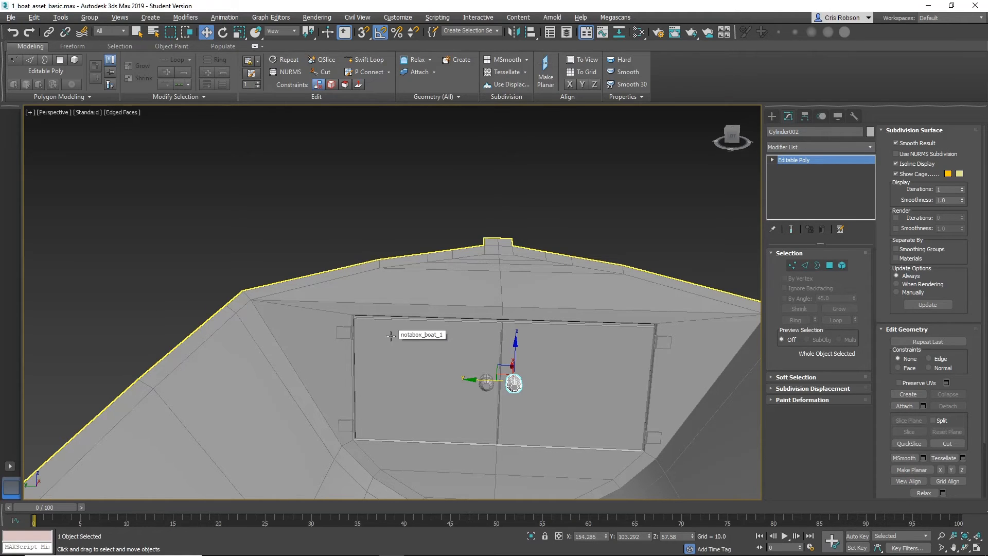
# Create a 10-sided cylinder of about 0.34 radius and 0.21 height as a screw head on the upper hinge plate's outer corner.
pyautogui.keyDown('alt'); pyautogui.moveTo(370, 333); pyautogui.dragTo(434, 379, button='middle'); pyautogui.keyUp('alt')
pyautogui.scroll(5, 345, 355)
pyautogui.scroll(4, 442, 381)
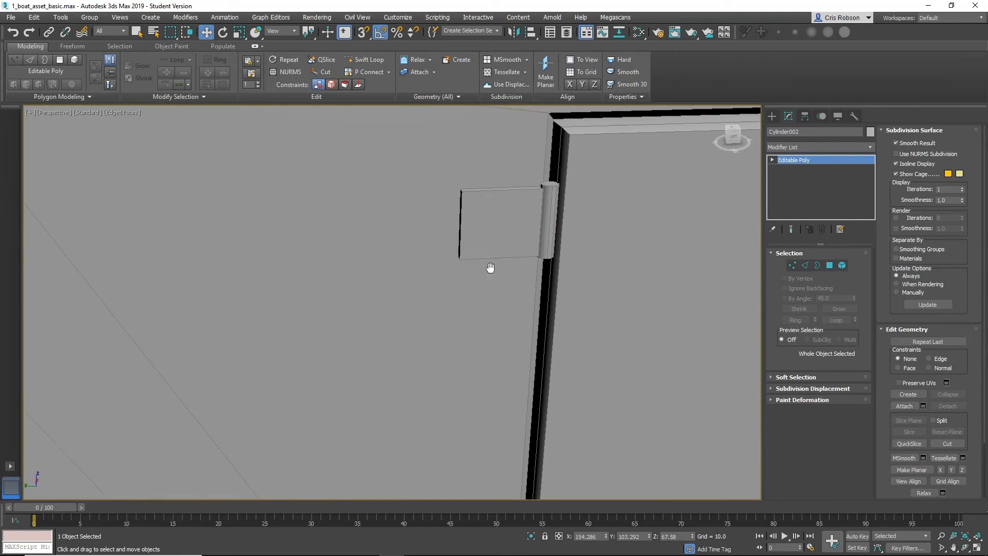
pyautogui.moveTo(490, 267); pyautogui.dragTo(511, 339, button='middle')
pyautogui.scroll(2, 514, 333)
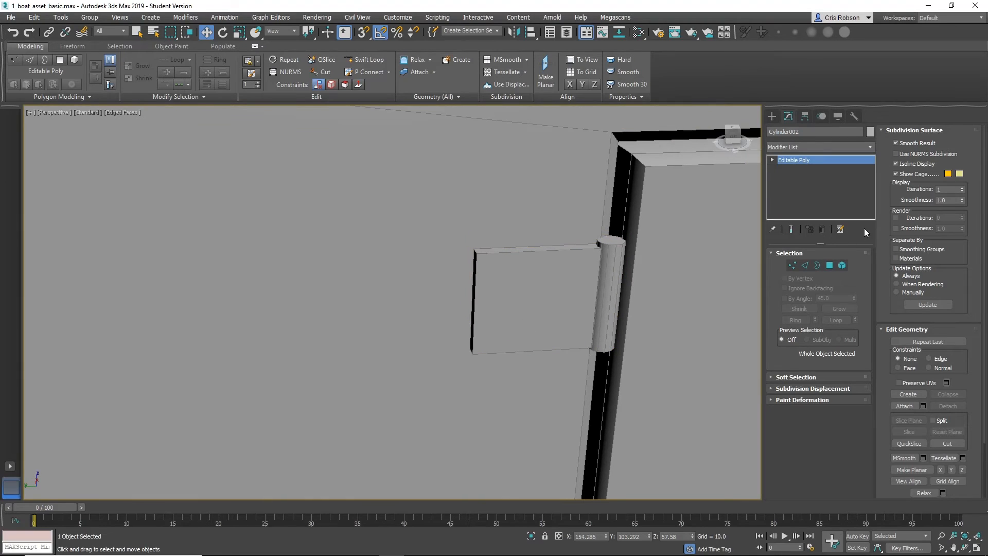
pyautogui.click(772, 116)
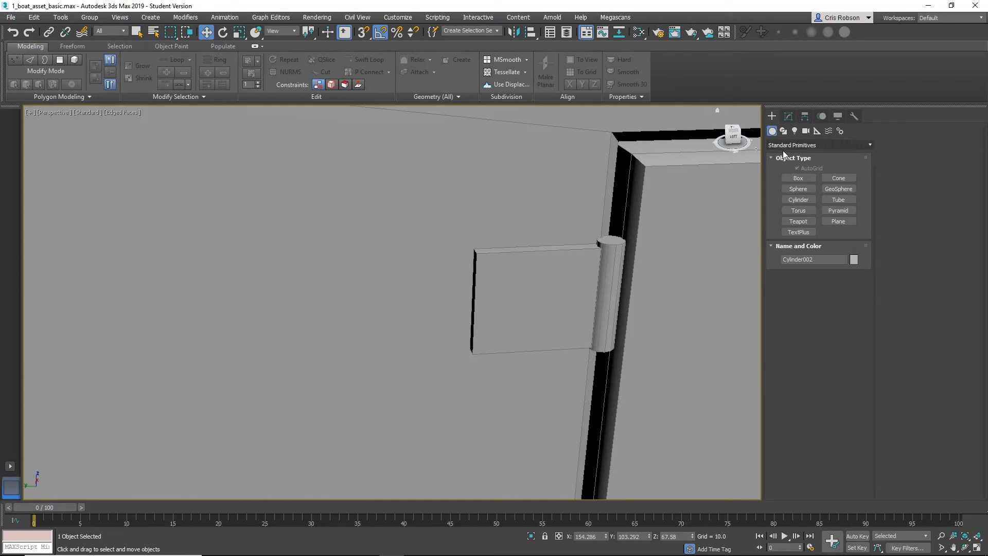
pyautogui.click(798, 200)
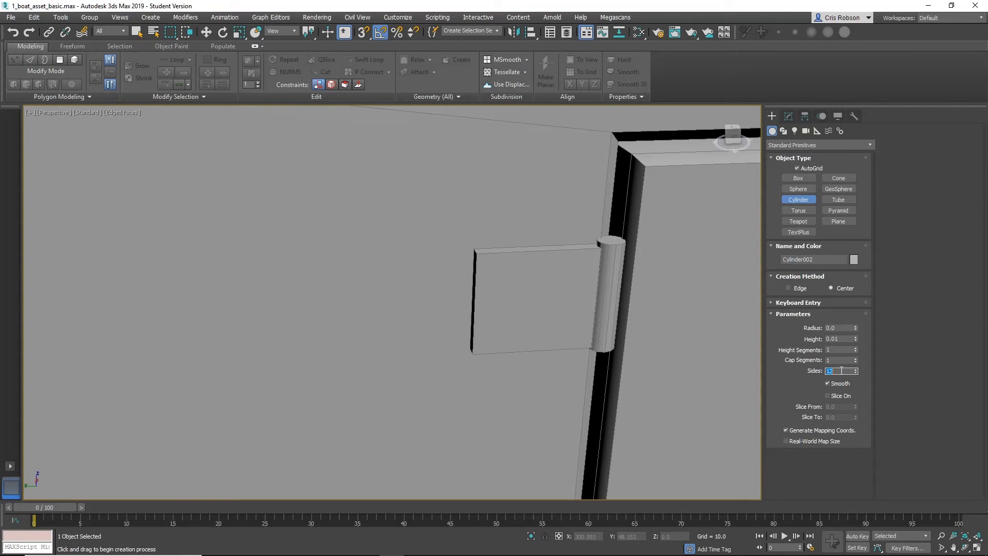
pyautogui.write('10')
pyautogui.press('Return')
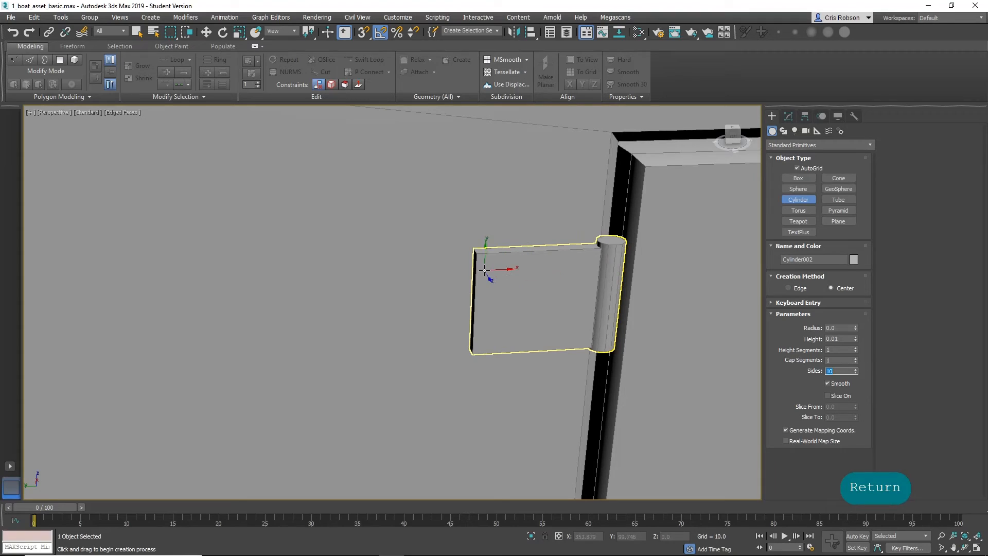
pyautogui.moveTo(495, 269); pyautogui.dragTo(498, 282)
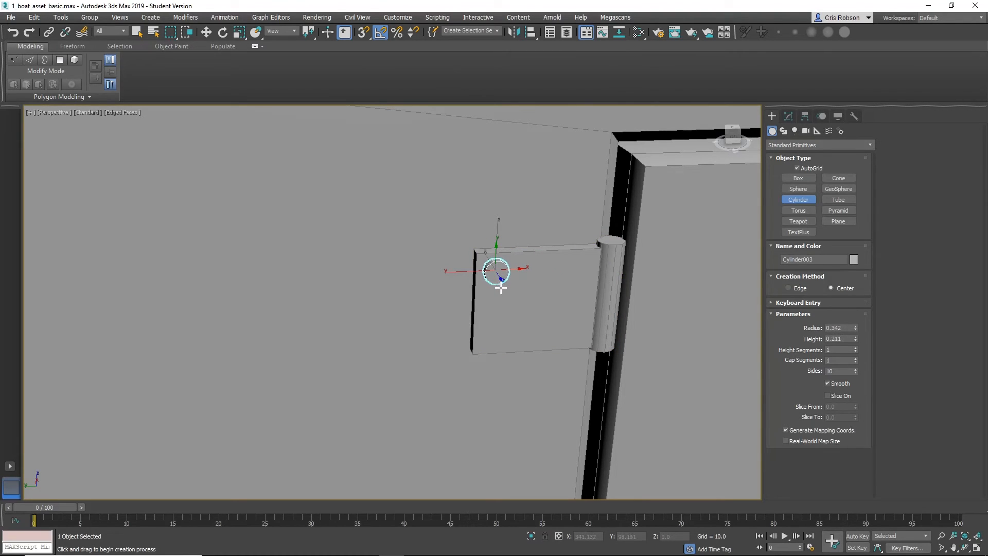
pyautogui.click(500, 284)
# Copy the screw head across the plate toward the hinge barrel, and lower the original to the plate's mid-height.
pyautogui.press('w')
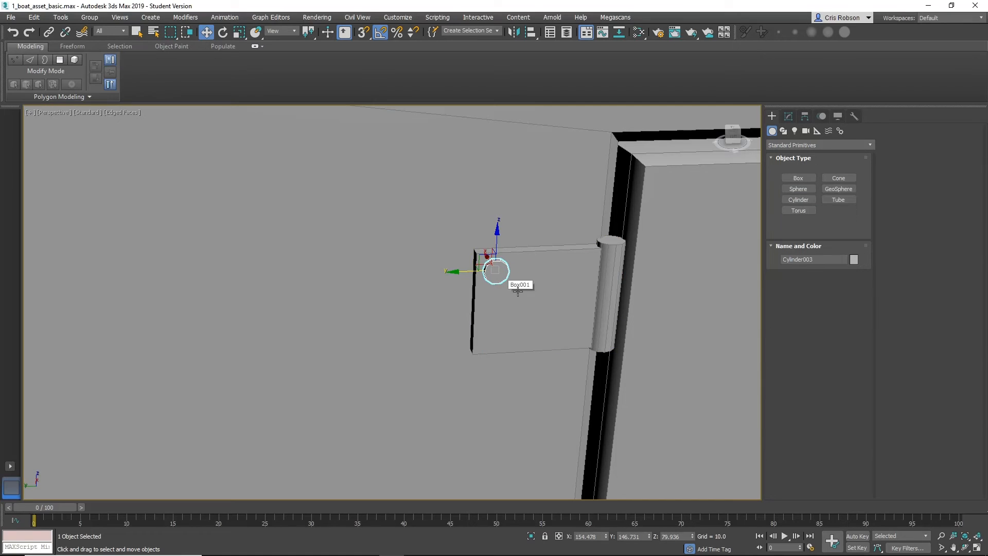
pyautogui.keyDown('shift'); pyautogui.moveTo(453, 271); pyautogui.dragTo(538, 273); pyautogui.keyUp('shift')
pyautogui.click(498, 329)
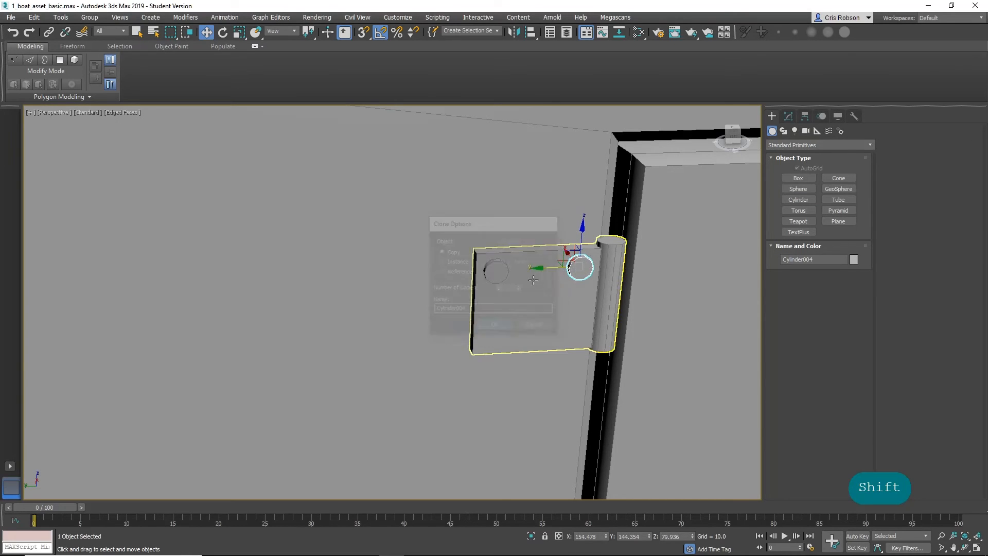
pyautogui.click(495, 262)
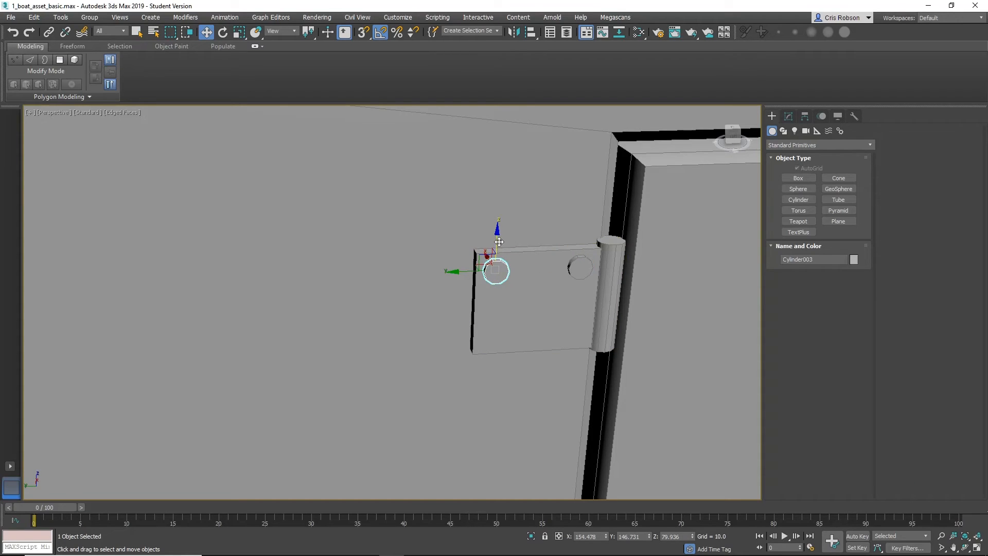
pyautogui.moveTo(498, 241); pyautogui.dragTo(497, 268)
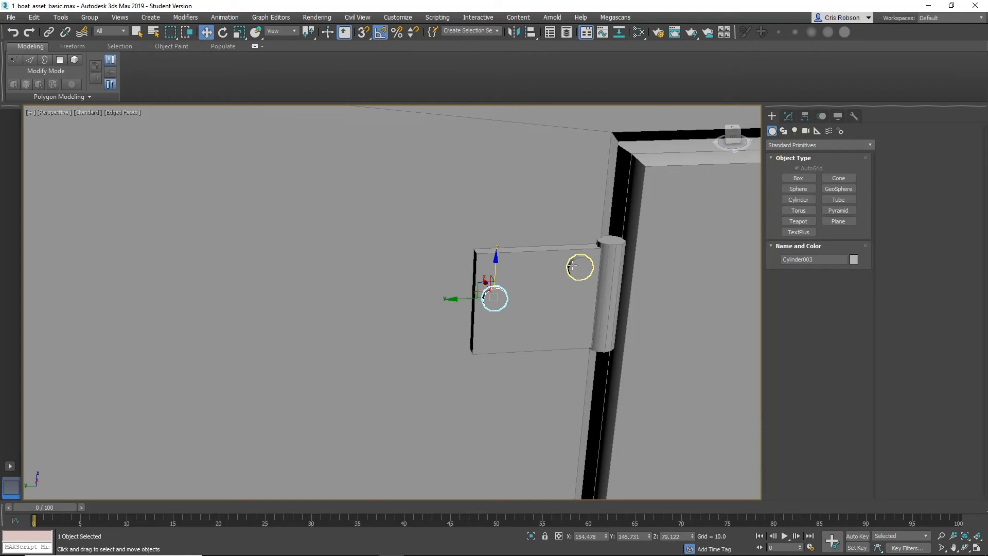
# Copy the screw head beside the hinge barrel straight down to the plate's lower corner.
pyautogui.click(573, 265)
pyautogui.press('shift')
pyautogui.press('shift')
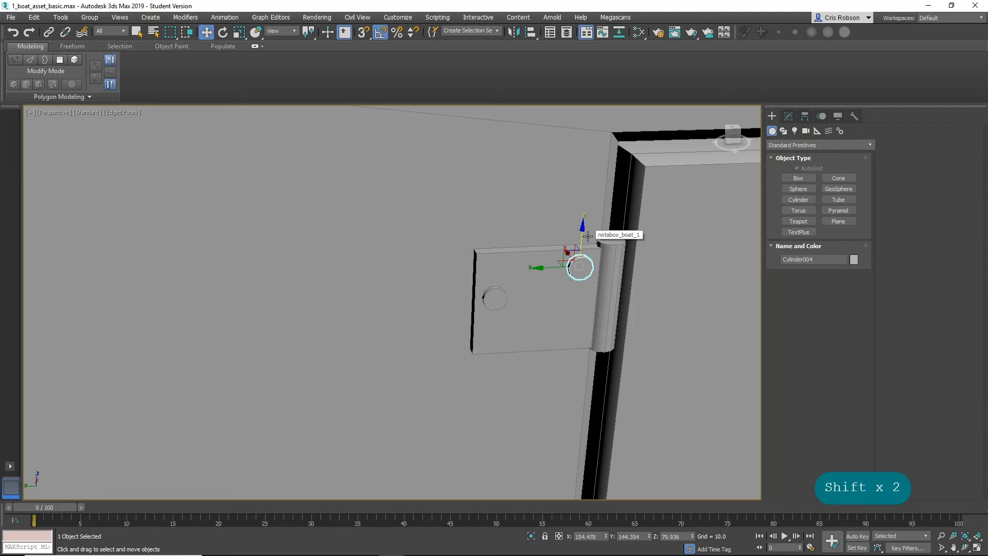
pyautogui.keyDown('shift'); pyautogui.moveTo(585, 234); pyautogui.dragTo(576, 296); pyautogui.keyUp('shift')
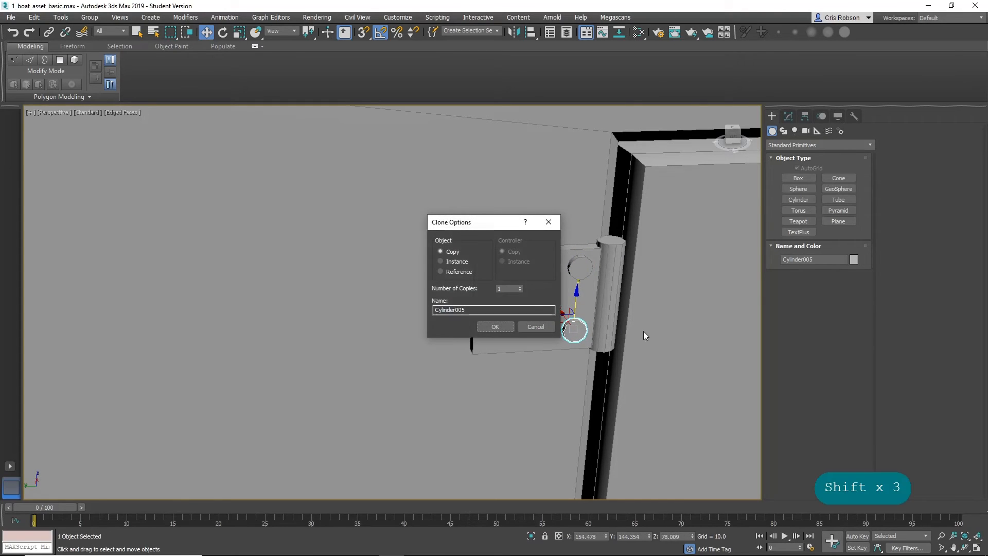
pyautogui.click(494, 327)
# Select all three screw heads and copy them down onto the lower hinge plate on the same side of the hatch.
pyautogui.scroll(-5, 618, 340)
pyautogui.keyDown('ctrl'); pyautogui.click(499, 301); pyautogui.keyUp('ctrl')
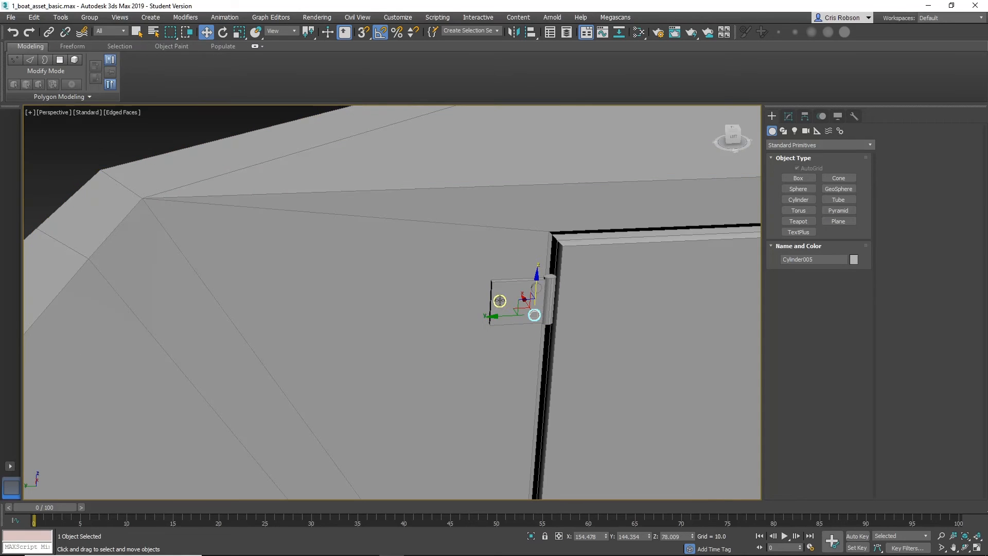
pyautogui.keyDown('ctrl'); pyautogui.click(524, 286); pyautogui.keyUp('ctrl')
pyautogui.scroll(-5, 561, 288)
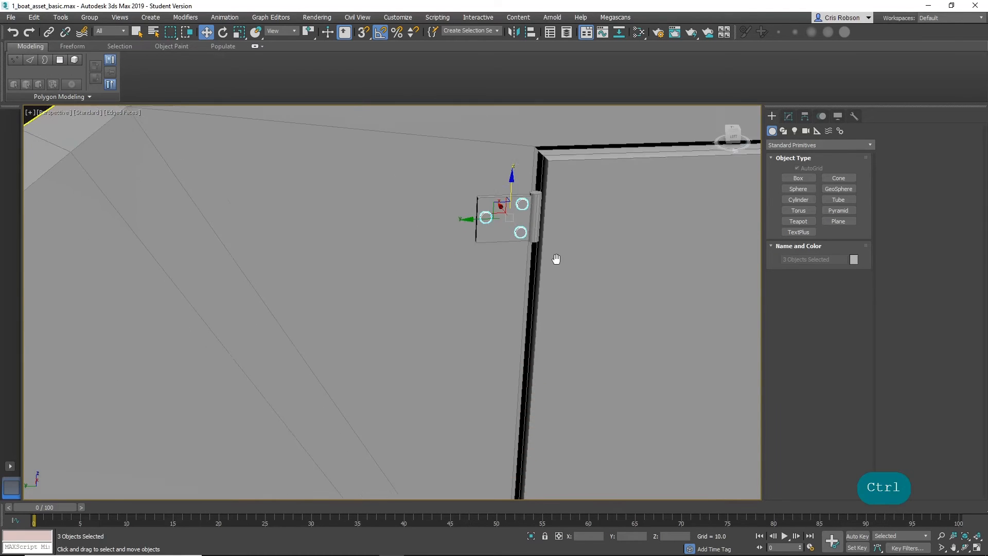
pyautogui.moveTo(563, 306); pyautogui.dragTo(565, 283, button='middle')
pyautogui.scroll(3, 564, 285)
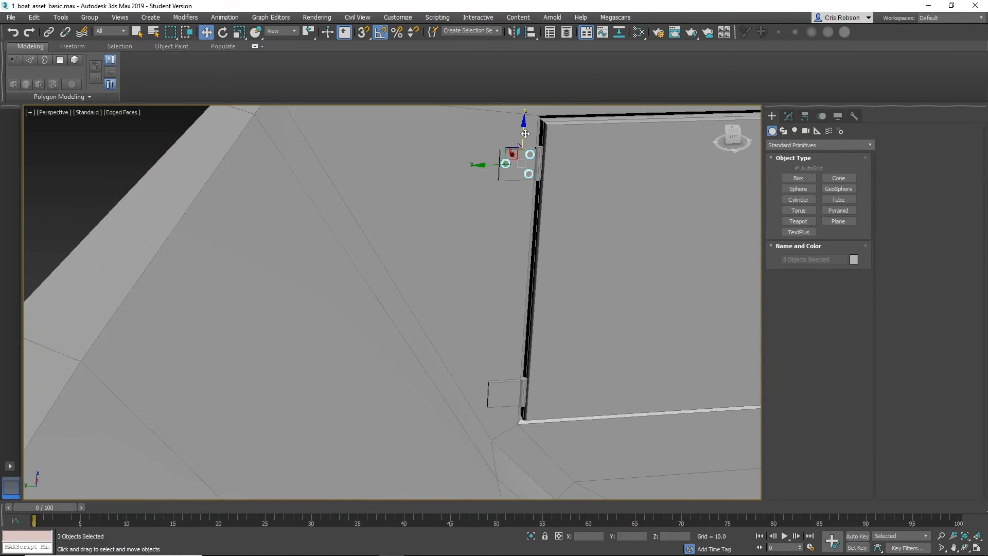
pyautogui.keyDown('shift'); pyautogui.moveTo(524, 131); pyautogui.dragTo(510, 364); pyautogui.keyUp('shift')
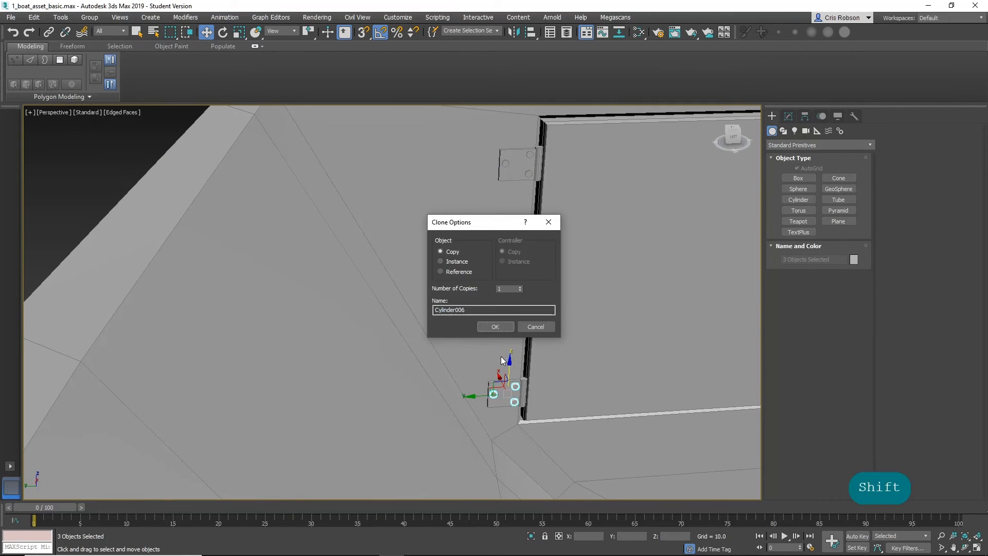
pyautogui.click(497, 332)
pyautogui.moveTo(590, 313); pyautogui.dragTo(460, 267, button='middle')
pyautogui.scroll(-4, 459, 267)
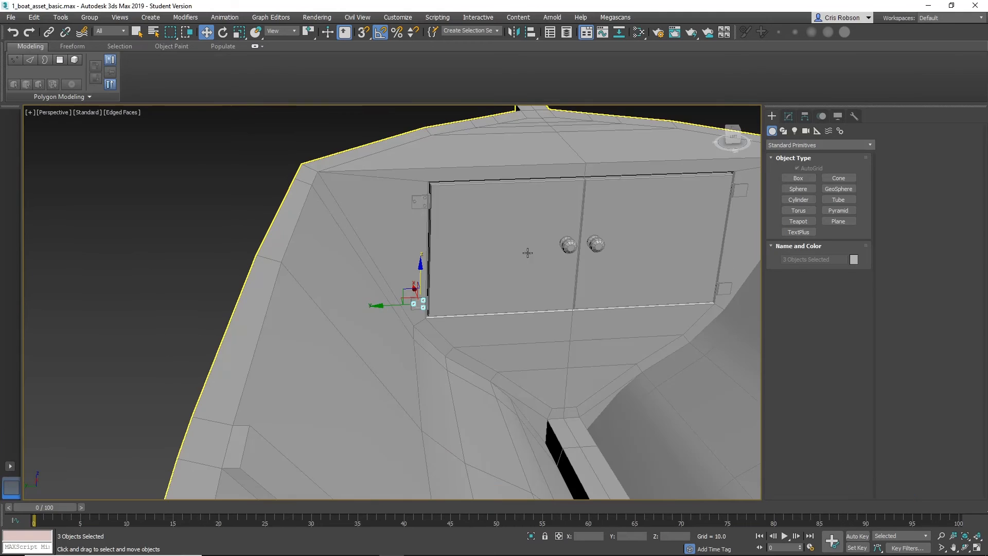
# Copy the three selected screw heads across the hatch onto the lower hinge plate on the opposite side.
pyautogui.moveTo(527, 252); pyautogui.dragTo(361, 288, button='middle')
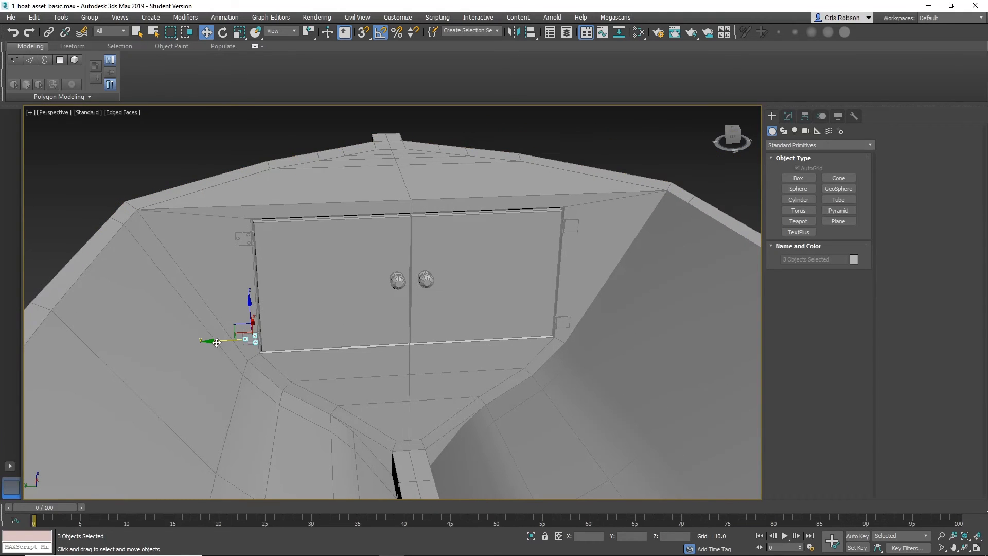
pyautogui.moveTo(214, 341)
pyautogui.mouseDown()
pyautogui.moveTo(530, 331)
pyautogui.moveTo(521, 341)
pyautogui.mouseUp()
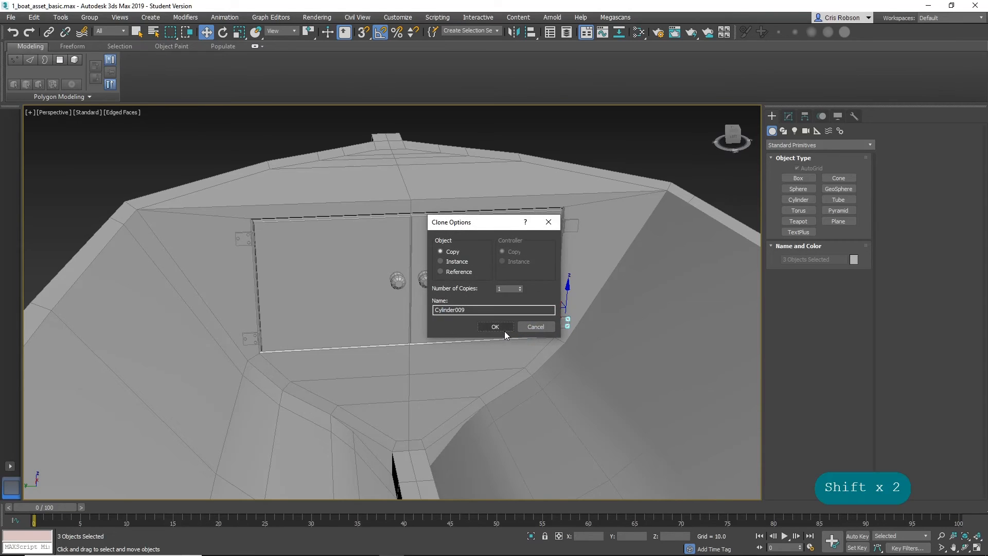
pyautogui.click(503, 326)
# Rotate the copied screw heads half a turn and shift them toward the hinge barrel so they sit within the plate.
pyautogui.moveTo(568, 340); pyautogui.dragTo(532, 329, button='middle')
pyautogui.scroll(5, 531, 329)
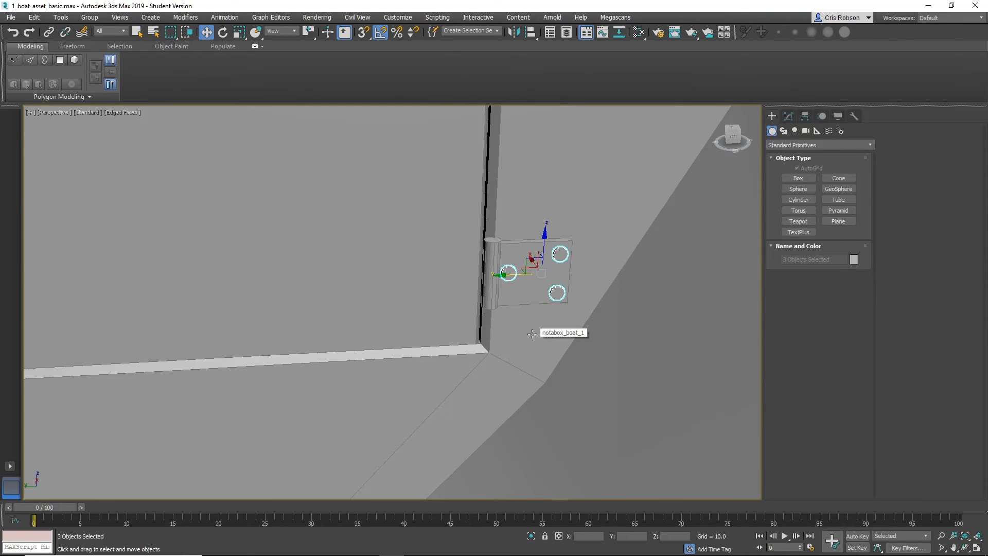
pyautogui.press('e')
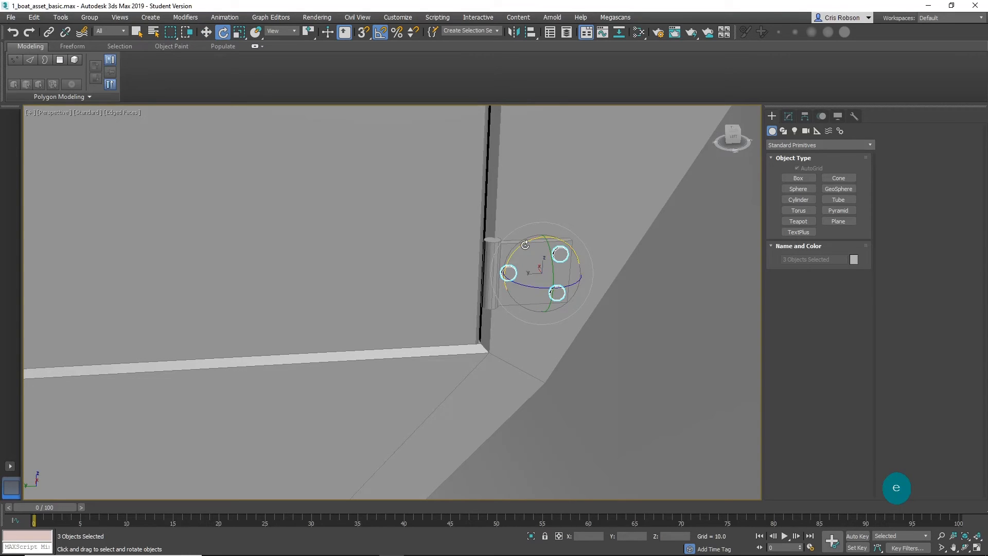
pyautogui.moveTo(543, 237); pyautogui.dragTo(630, 253)
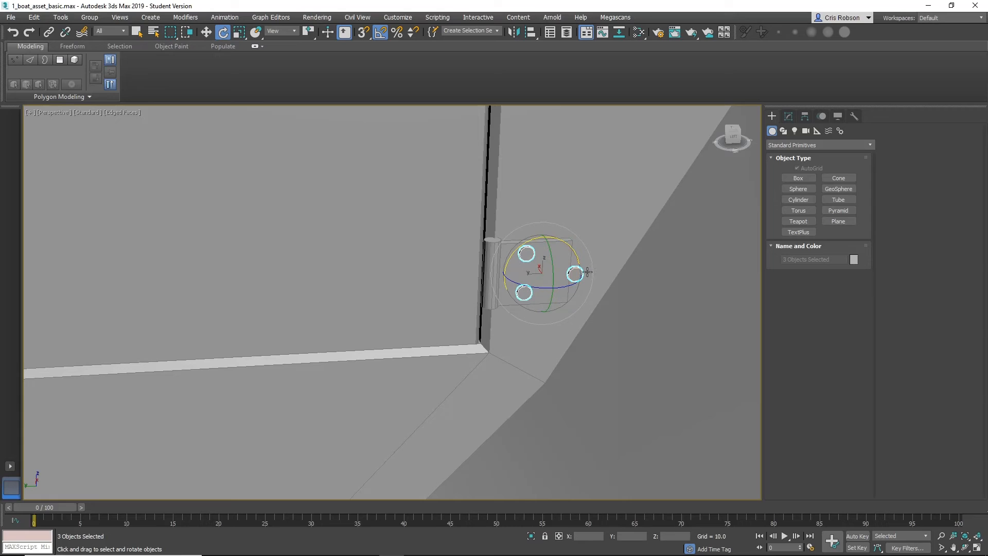
pyautogui.press('w')
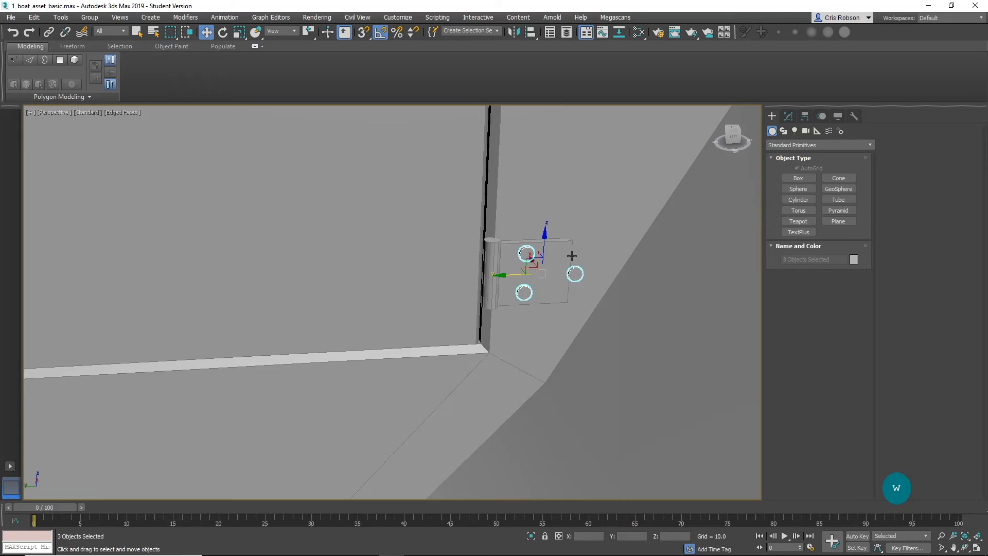
pyautogui.moveTo(572, 255); pyautogui.dragTo(576, 268, button='middle')
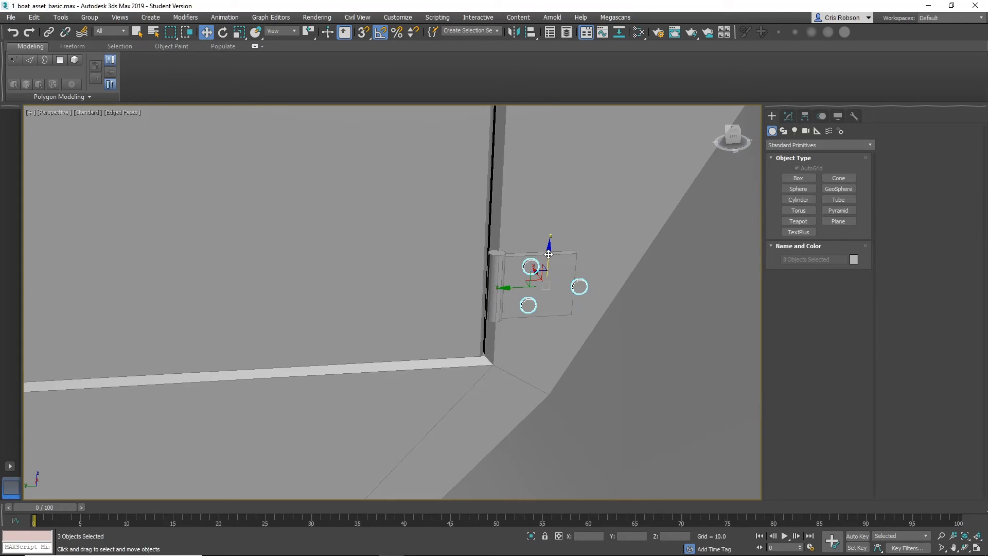
pyautogui.moveTo(548, 254); pyautogui.dragTo(548, 255)
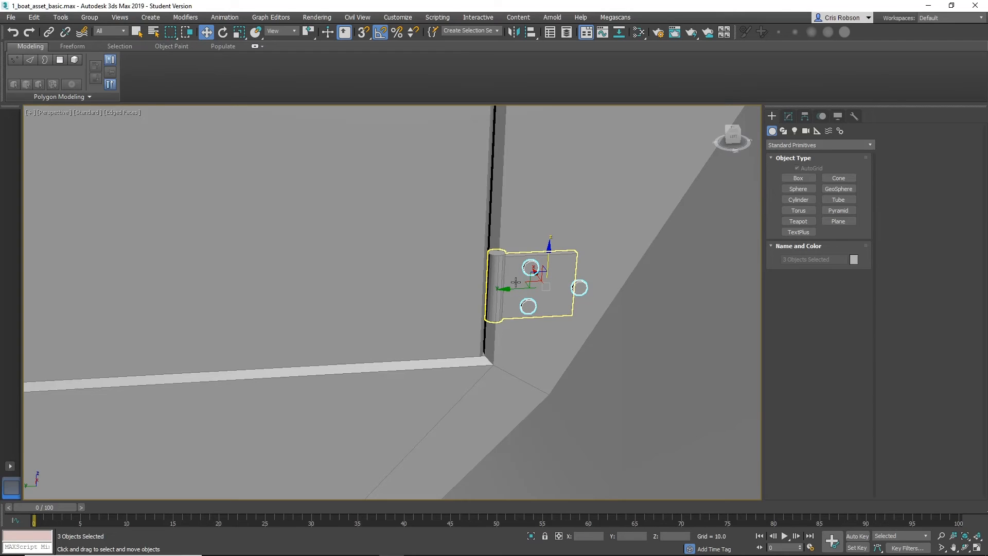
pyautogui.moveTo(513, 288); pyautogui.dragTo(504, 290)
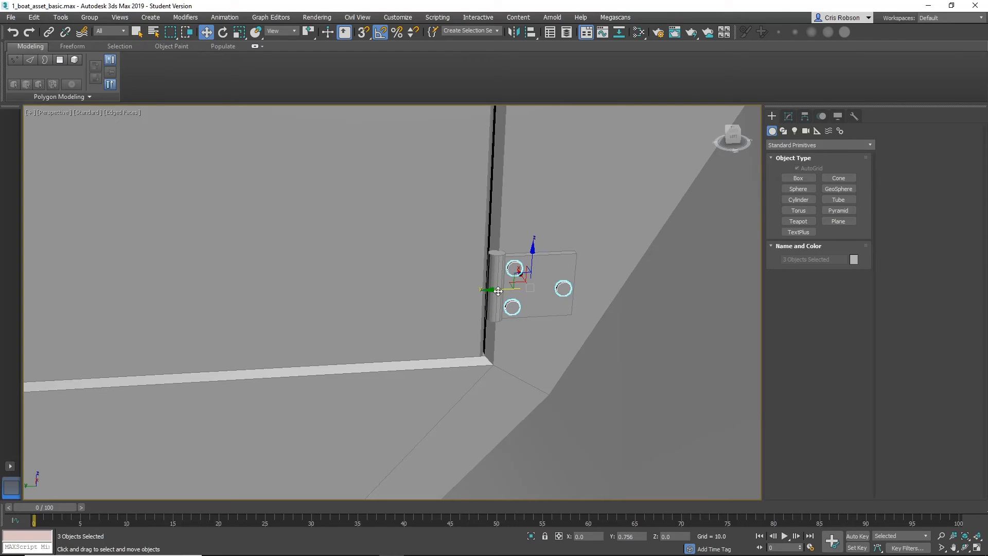
# Copy the three rotated screw heads straight up onto the upper hinge plate on the same side and clear the selection.
pyautogui.moveTo(566, 242); pyautogui.dragTo(524, 326, button='middle')
pyautogui.scroll(-5, 524, 326)
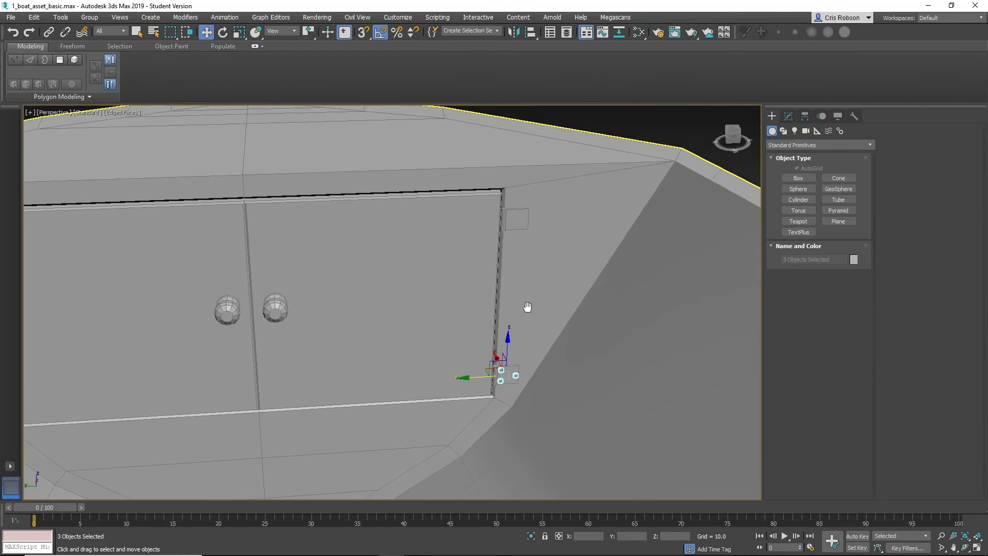
pyautogui.moveTo(511, 345)
pyautogui.mouseDown()
pyautogui.moveTo(514, 211)
pyautogui.moveTo(531, 196)
pyautogui.mouseUp()
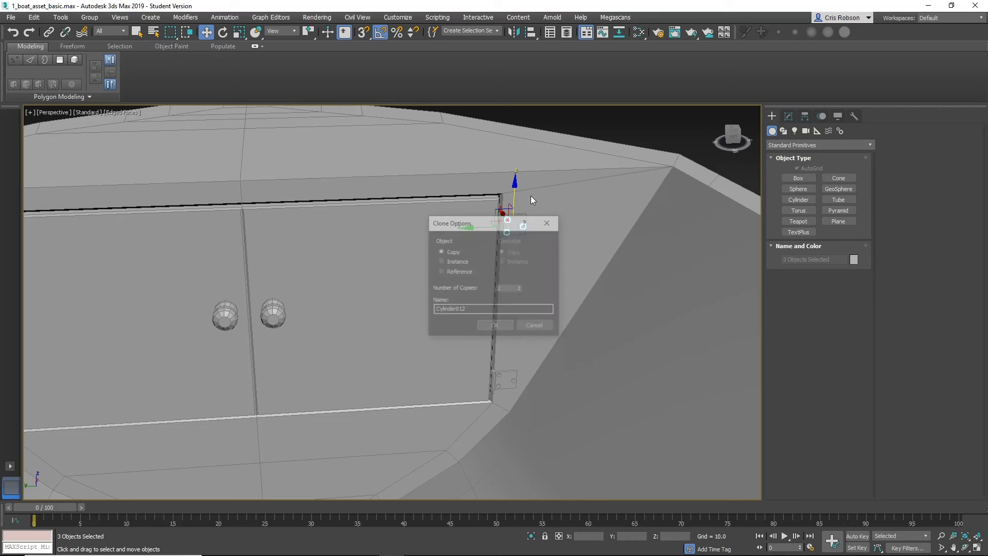
pyautogui.click(496, 327)
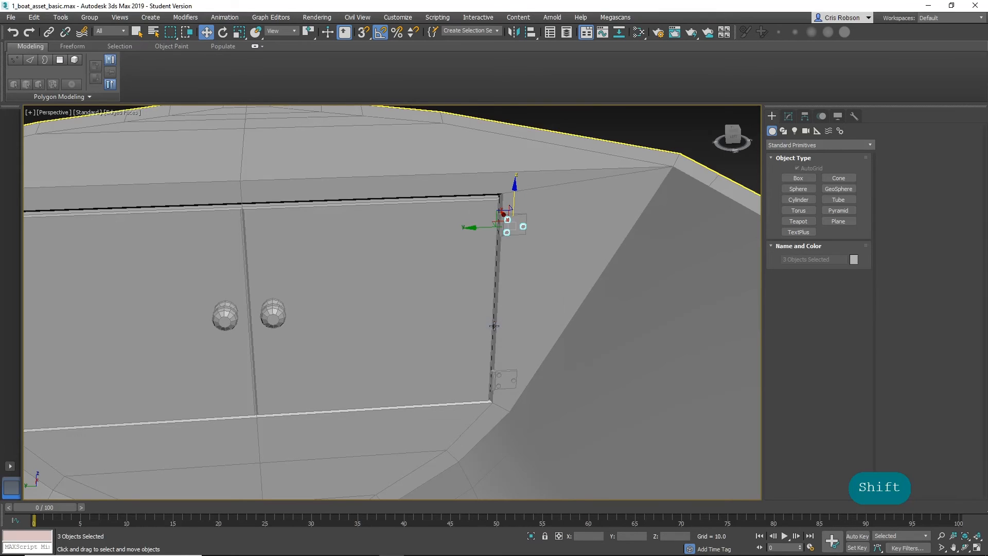
pyautogui.click(635, 127)
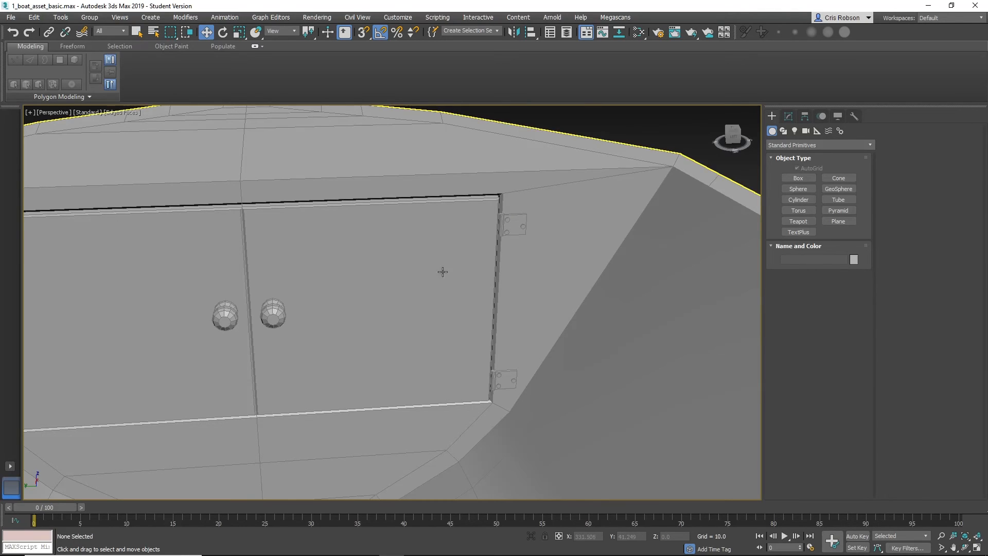
# Turn off the edged-faces display to show the hatch with plain default shading.
pyautogui.keyDown('alt'); pyautogui.moveTo(441, 272); pyautogui.dragTo(318, 301, button='middle'); pyautogui.keyUp('alt')
pyautogui.keyDown('alt'); pyautogui.moveTo(536, 287); pyautogui.dragTo(487, 360, button='middle'); pyautogui.keyUp('alt')
pyautogui.press('F4')
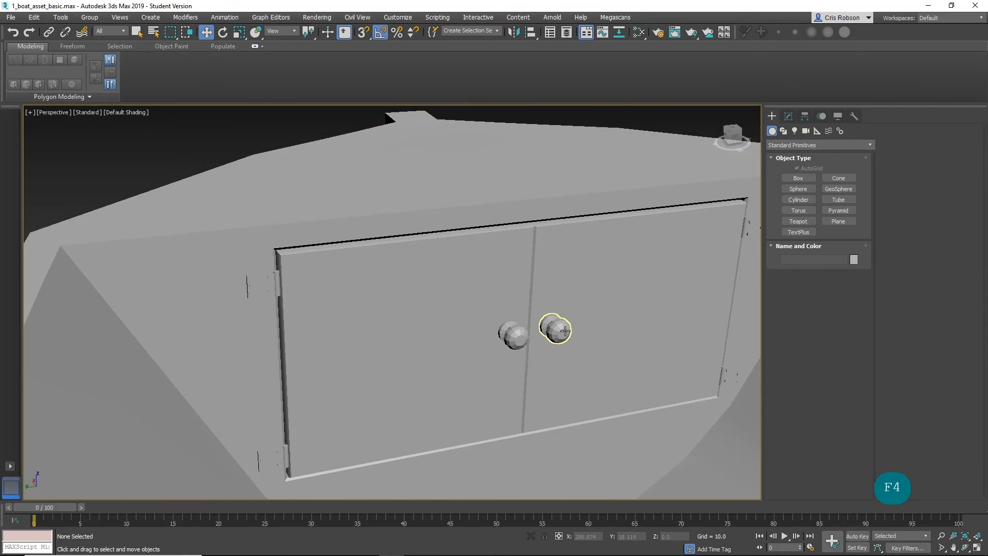
# Attach the hinge screw heads and both door knobs to the hinge plate object.
pyautogui.click(517, 337)
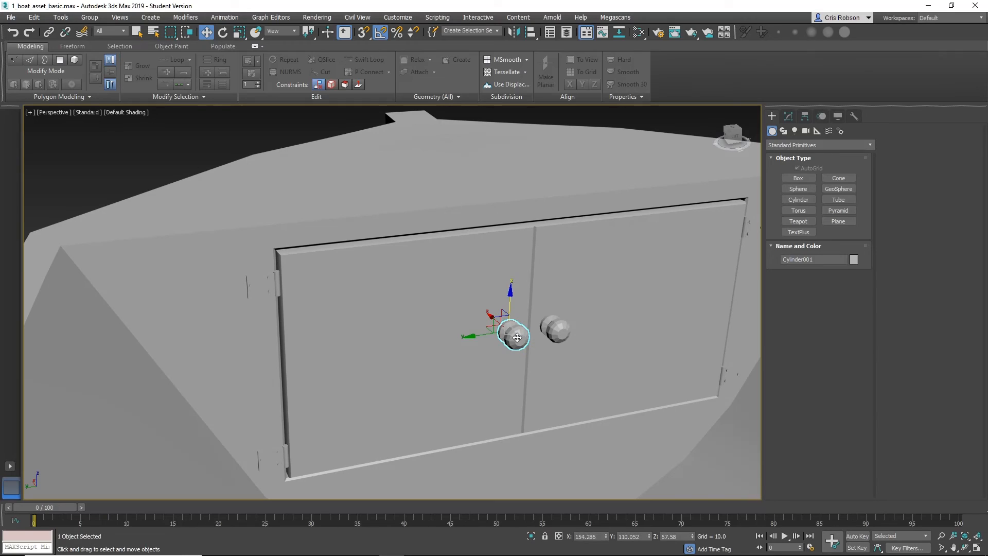
pyautogui.click(266, 294)
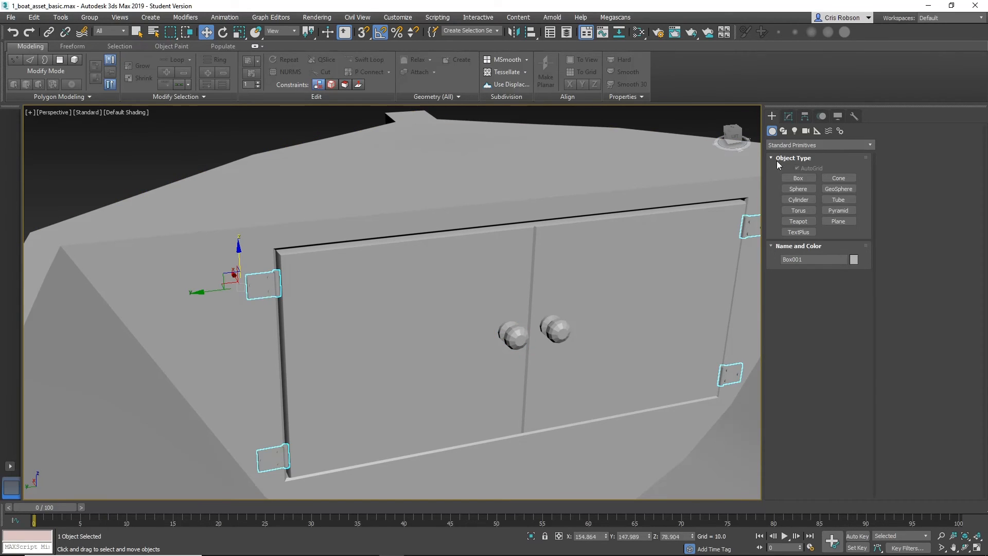
pyautogui.click(790, 118)
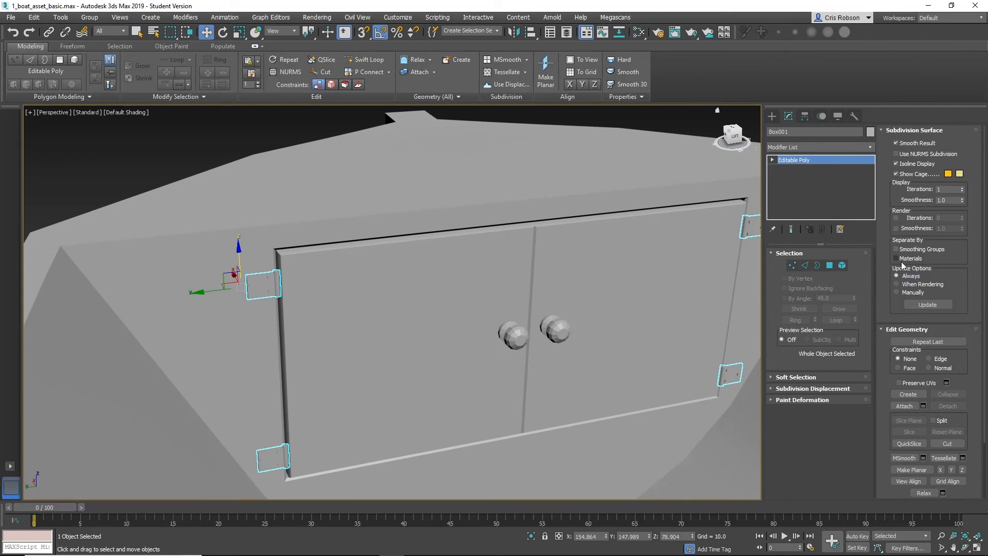
pyautogui.click(914, 407)
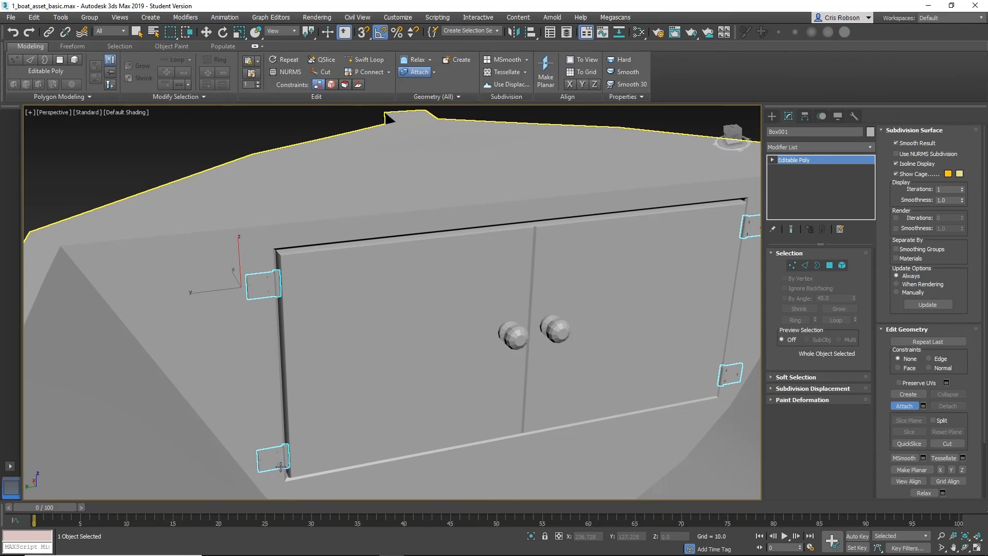
pyautogui.moveTo(623, 331); pyautogui.dragTo(309, 336, button='middle')
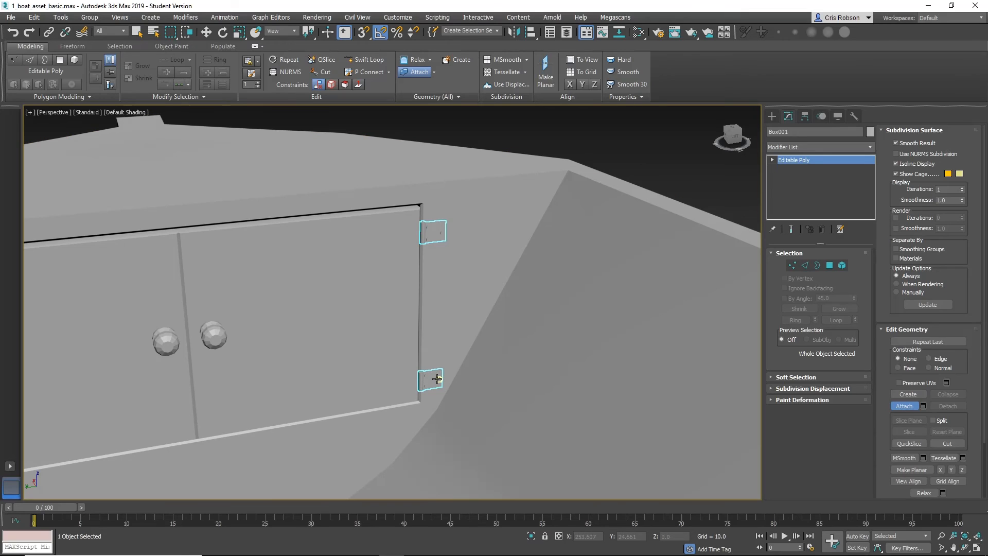
pyautogui.moveTo(290, 320); pyautogui.dragTo(587, 311, button='middle')
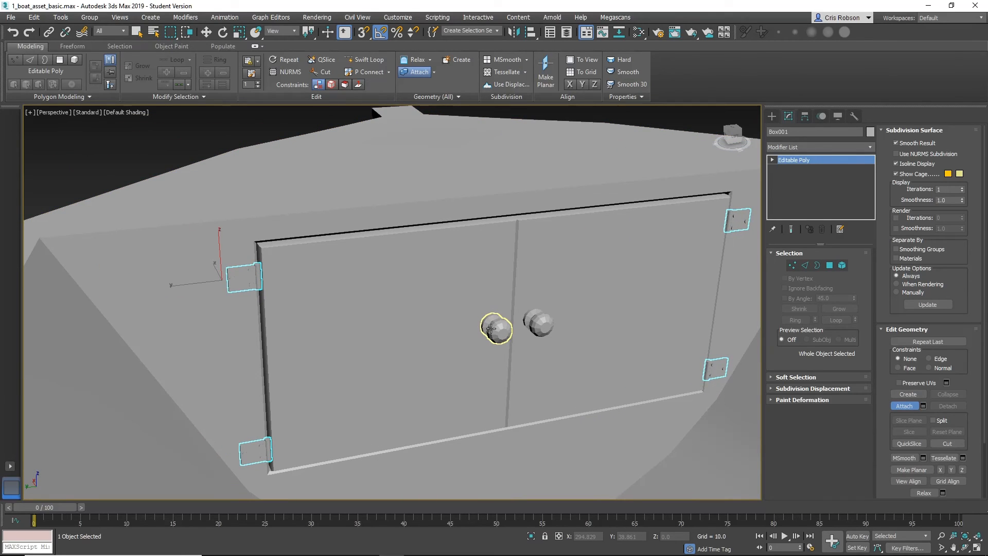
pyautogui.click(491, 328)
pyautogui.click(538, 323)
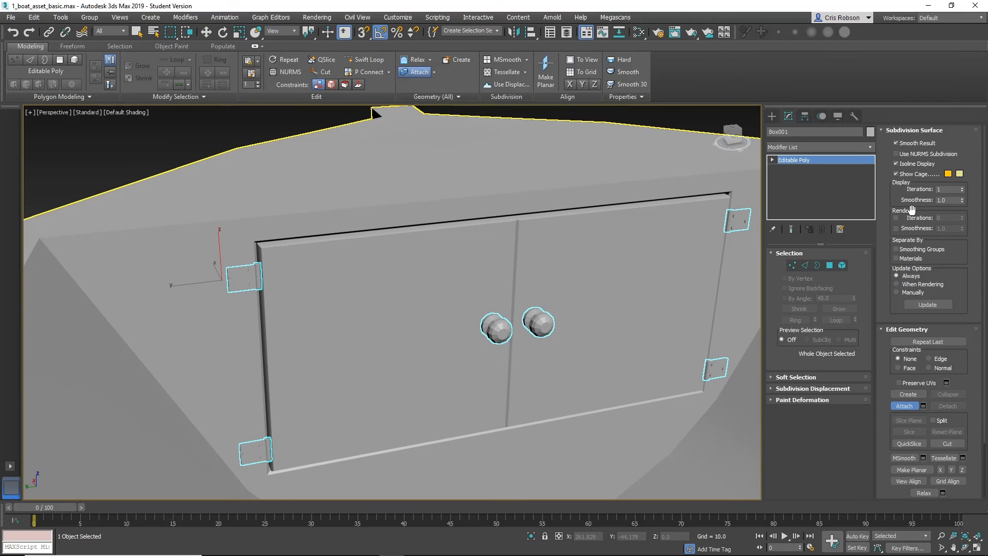
# Rename the combined hinge and knob object Boat_Fittings_01.
pyautogui.click(812, 133)
pyautogui.write('Boat_)')
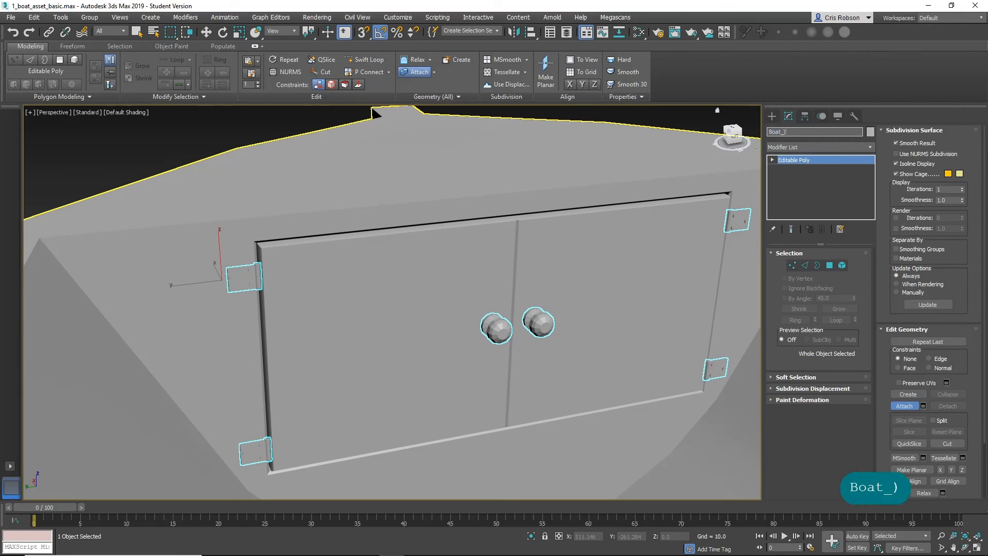
pyautogui.press('BackSpace')
pyautogui.write('Fitting')
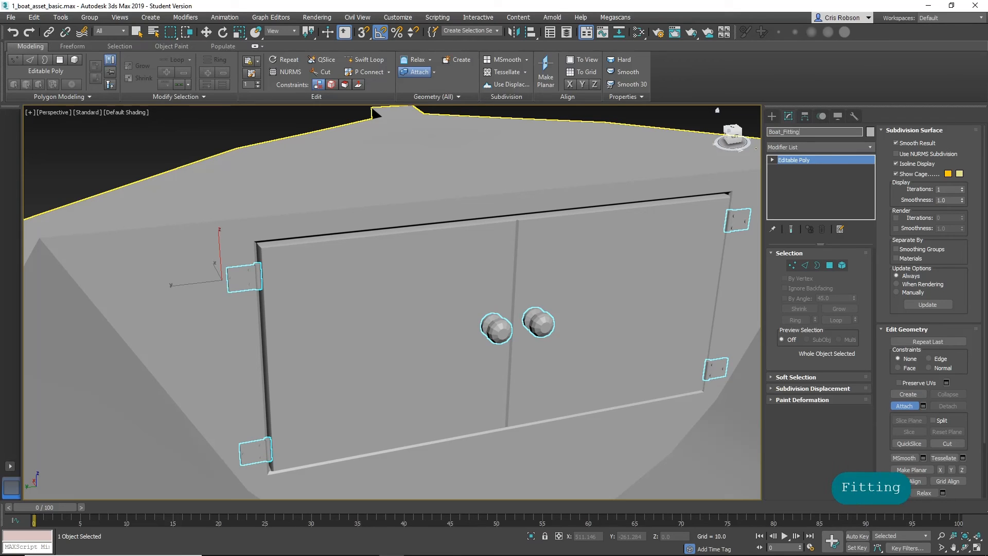
pyautogui.write('s_01')
pyautogui.press('Return')
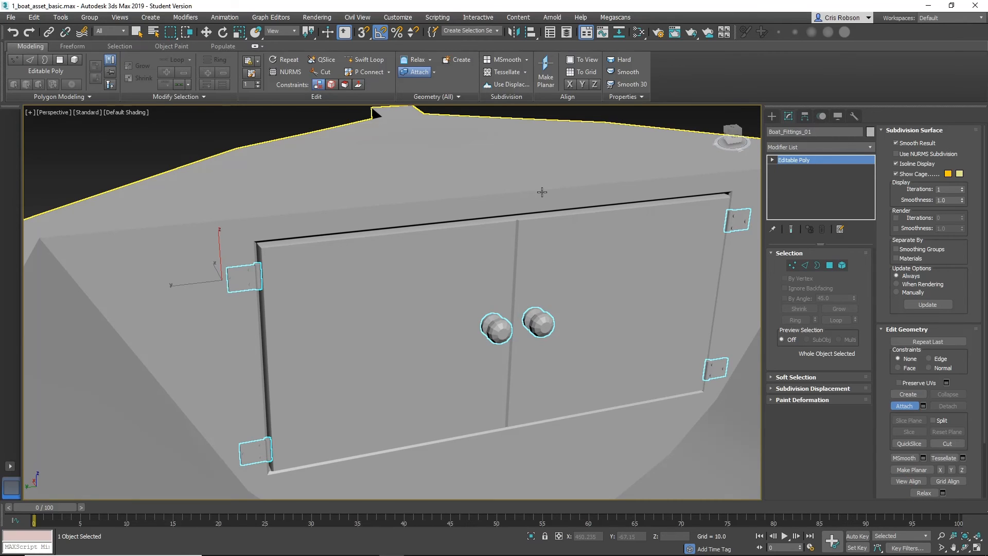
# End attaching, add a Smooth modifier to the fittings object and enable Auto Smooth.
pyautogui.click(843, 148)
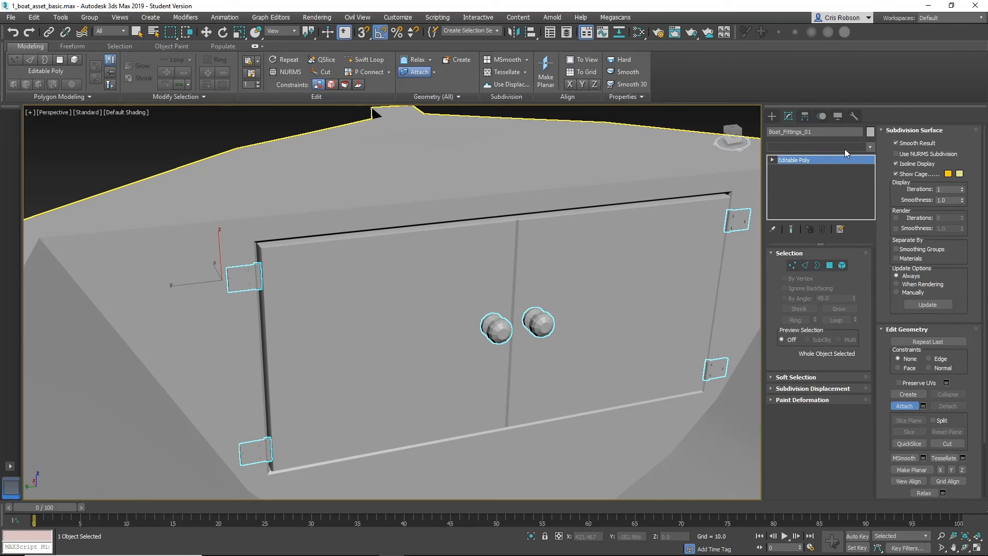
pyautogui.click(860, 144)
pyautogui.click(860, 144)
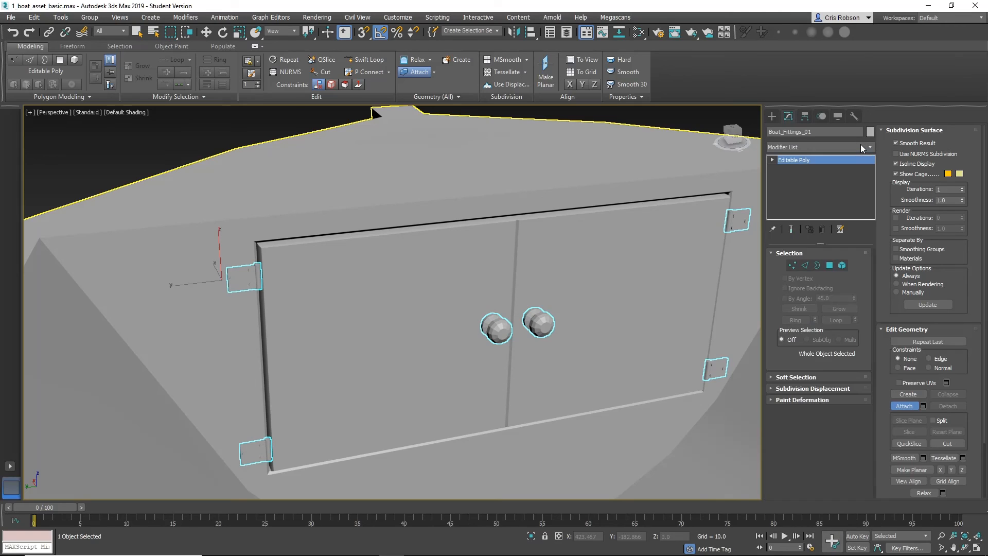
pyautogui.click(910, 406)
pyautogui.click(826, 146)
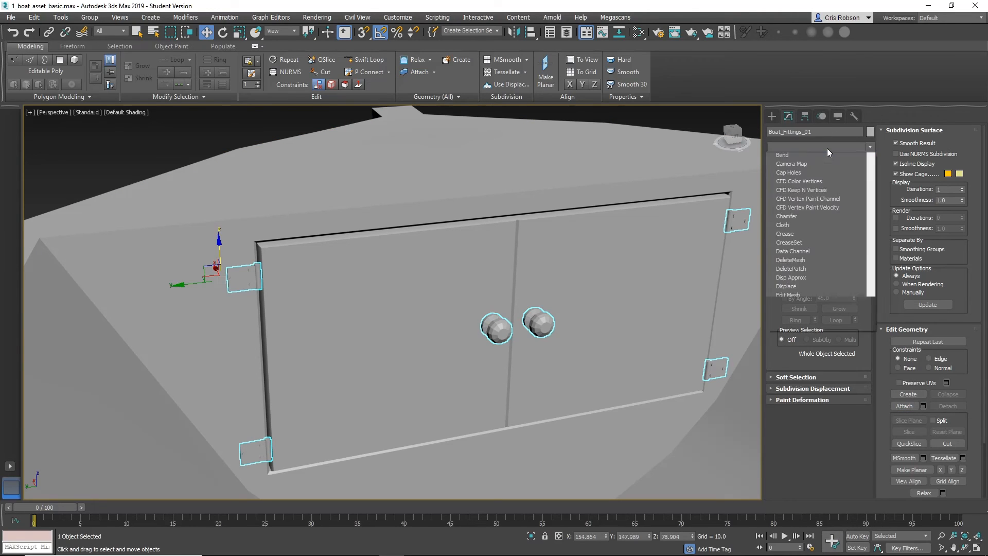
pyautogui.press('s')
pyautogui.moveTo(869, 226); pyautogui.dragTo(866, 373)
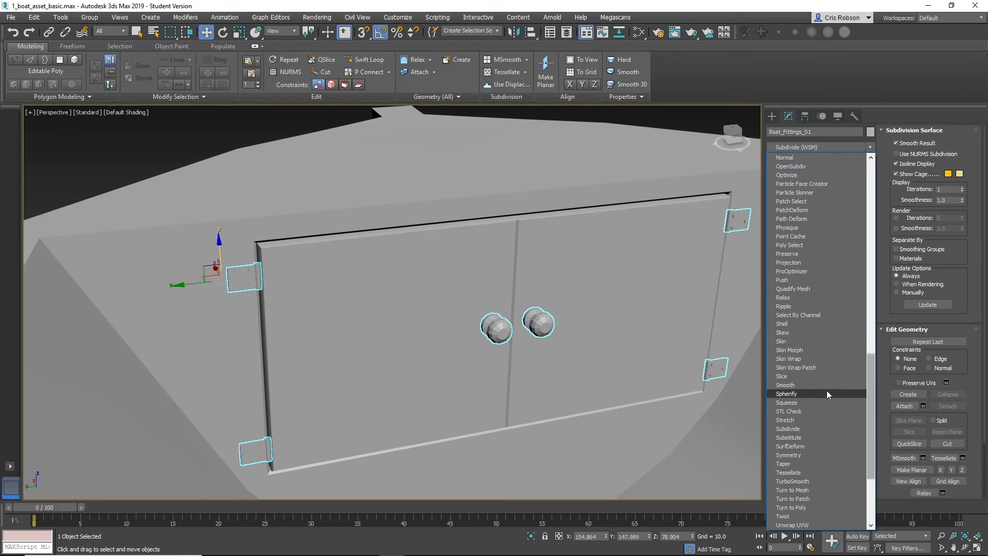
pyautogui.click(803, 384)
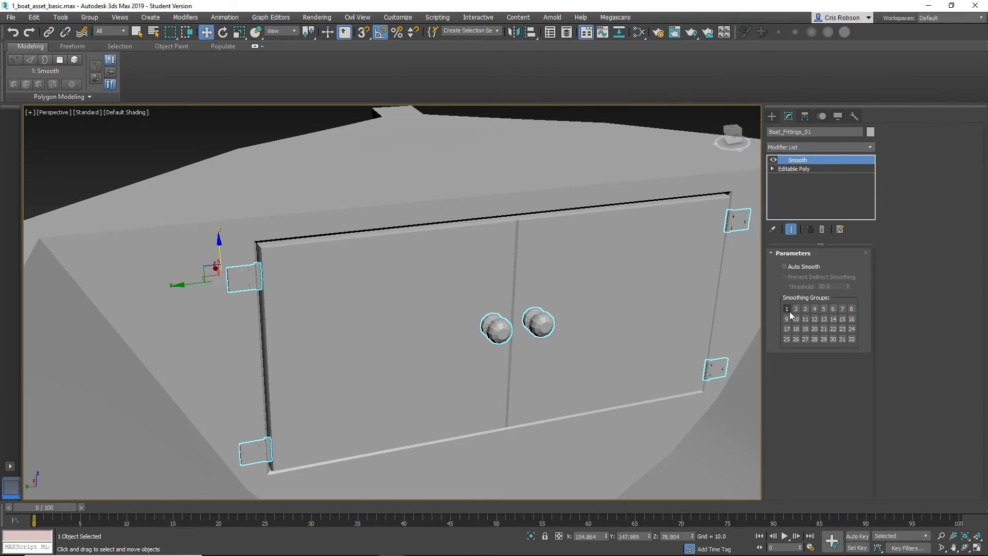
pyautogui.click(784, 267)
# Try Auto Smooth thresholds of 24, 26 and 28 on the fittings, and set the threshold to 35.
pyautogui.keyDown('alt'); pyautogui.moveTo(721, 292); pyautogui.dragTo(697, 306, button='middle'); pyautogui.keyUp('alt')
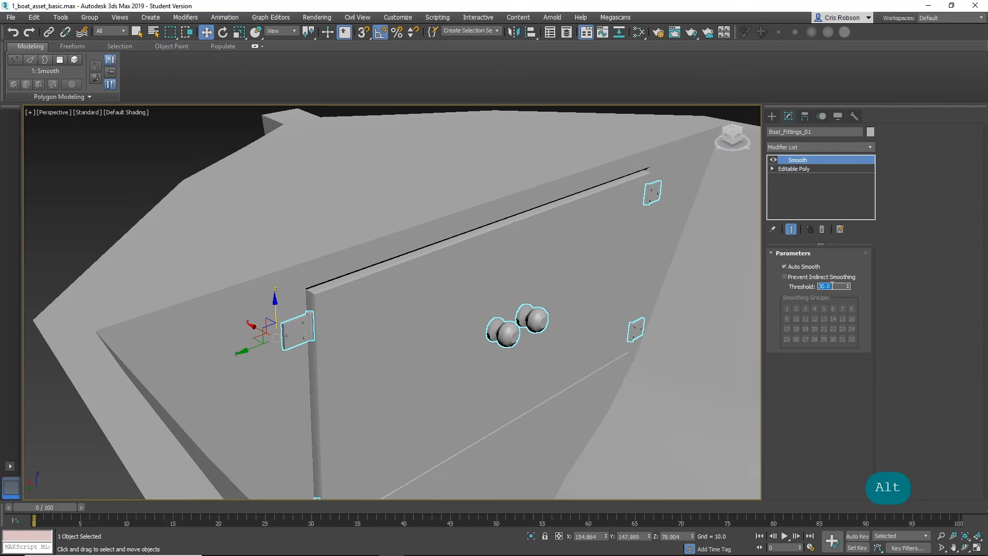
pyautogui.write('24')
pyautogui.press('Return')
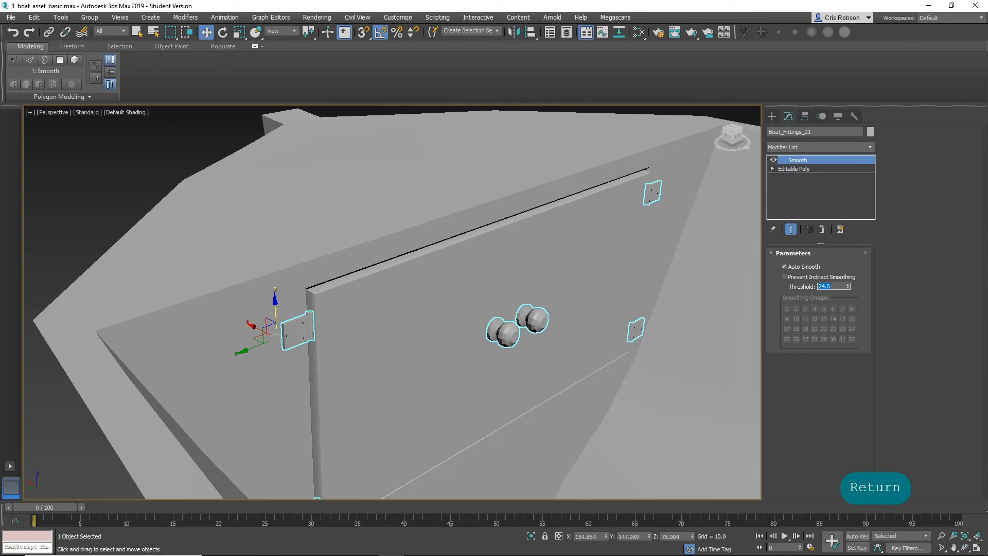
pyautogui.write('26')
pyautogui.press('Return')
pyautogui.write('28')
pyautogui.press('Return')
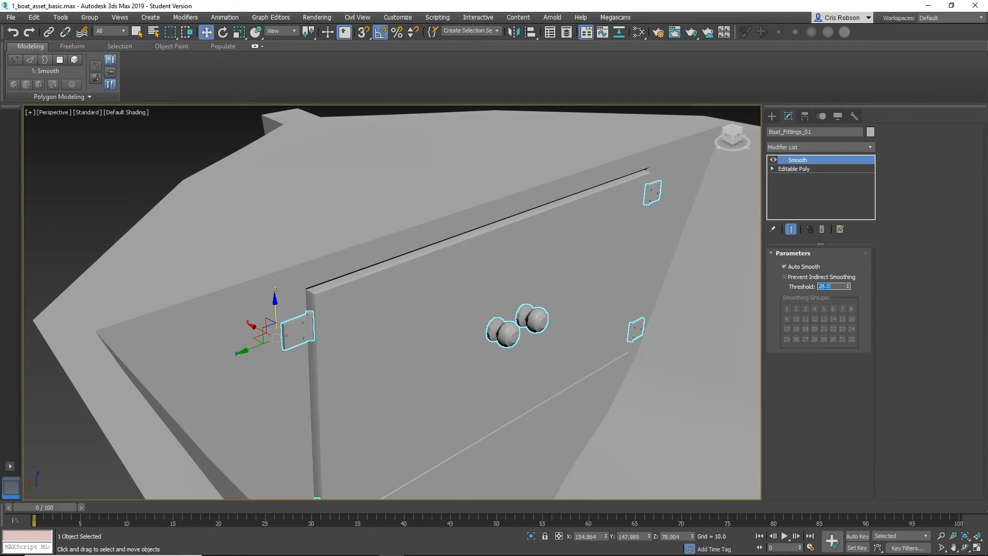
pyautogui.write('35')
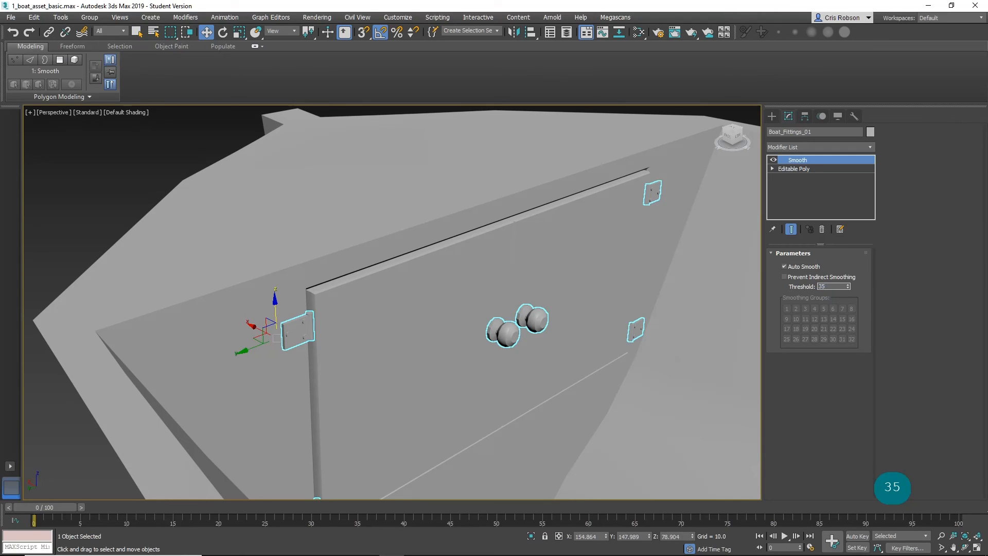
pyautogui.press('Return')
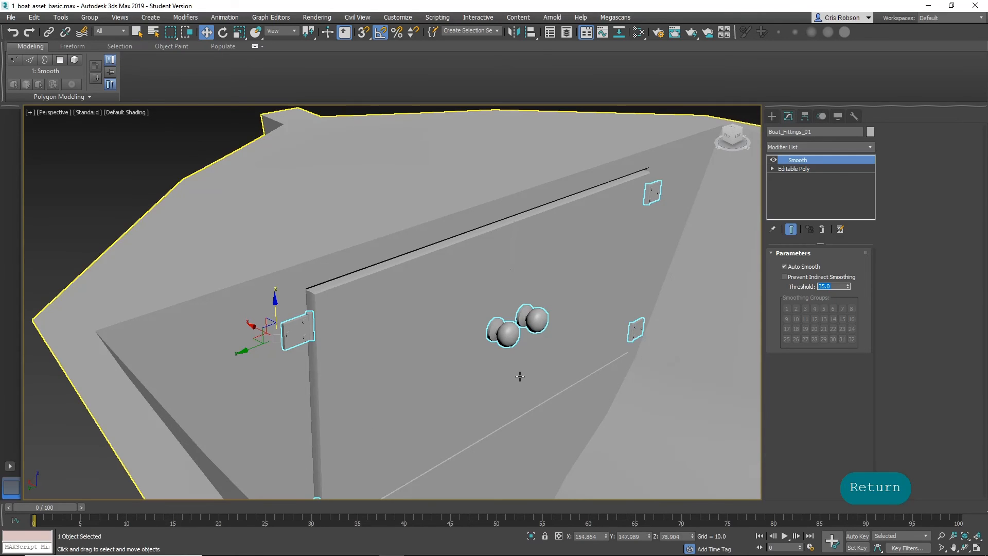
# Convert the fittings object to an Editable Poly, collapsing its Smooth modifier, and deselect it.
pyautogui.keyDown('alt'); pyautogui.moveTo(520, 376); pyautogui.dragTo(510, 334, button='middle'); pyautogui.keyUp('alt')
pyautogui.rightClick(511, 334)
pyautogui.moveTo(580, 442)
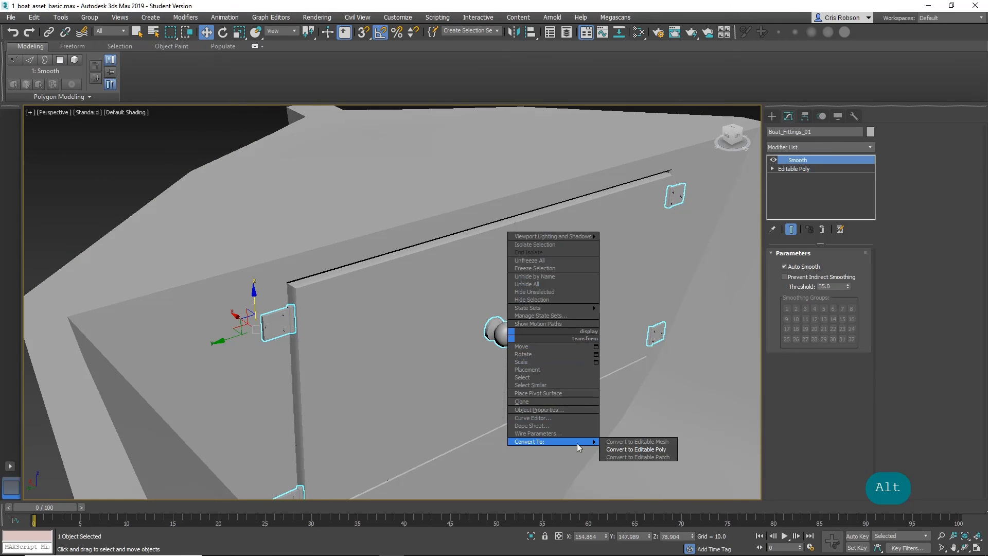
pyautogui.click(620, 449)
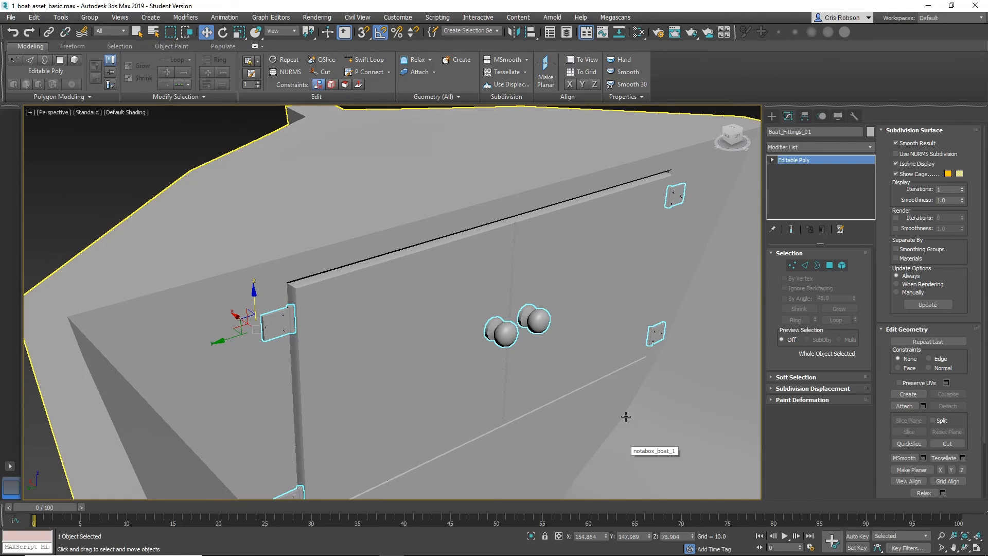
pyautogui.keyDown('alt'); pyautogui.moveTo(632, 413); pyautogui.dragTo(611, 405, button='middle'); pyautogui.keyUp('alt')
pyautogui.click(626, 124)
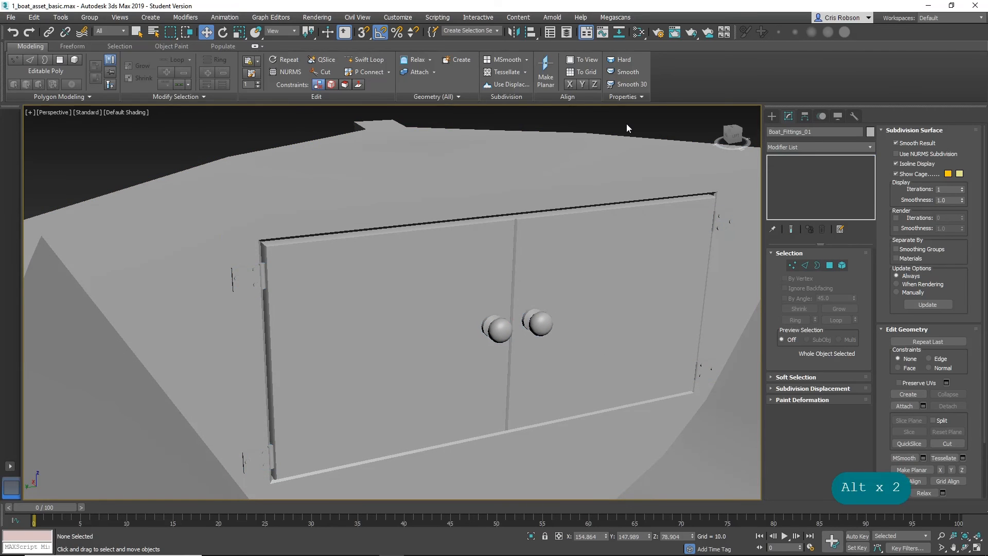
pyautogui.keyDown('alt'); pyautogui.moveTo(640, 261); pyautogui.dragTo(603, 235, button='middle'); pyautogui.keyUp('alt')
pyautogui.keyDown('alt'); pyautogui.moveTo(603, 240); pyautogui.dragTo(626, 253, button='middle'); pyautogui.keyUp('alt')
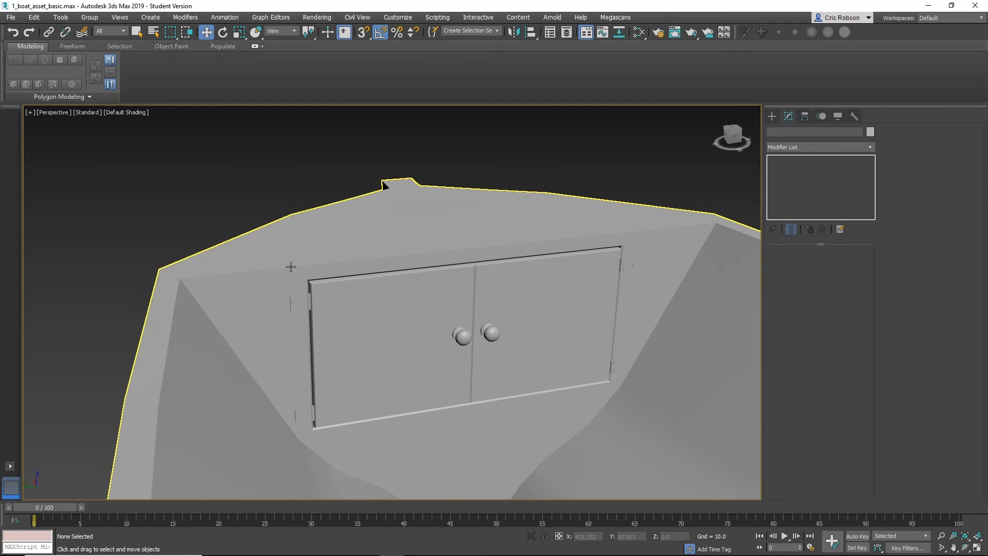
# Display edged faces and select the ring of polygons along the boat hull's top rim, starting from one edge across the rim.
pyautogui.press('F4')
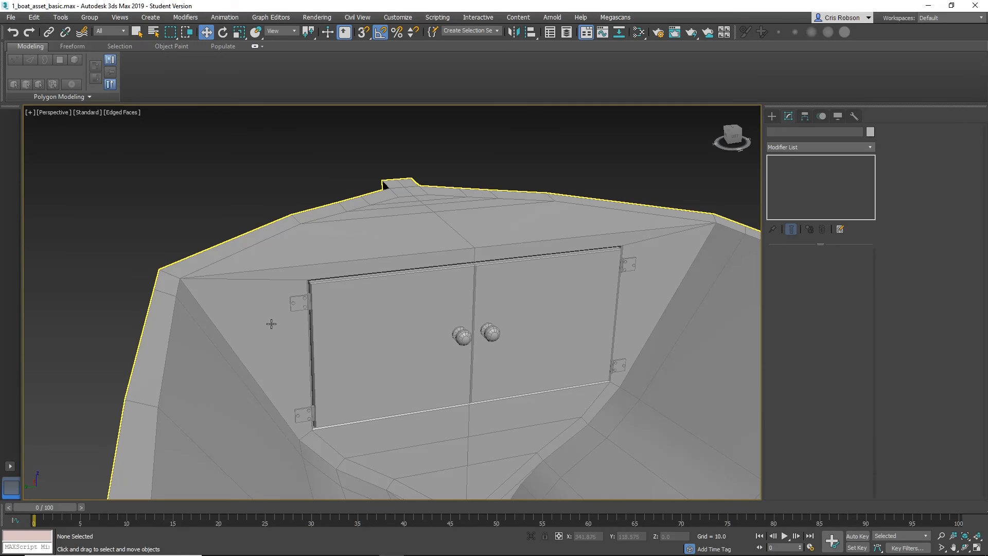
pyautogui.moveTo(365, 229); pyautogui.dragTo(426, 227, button='middle')
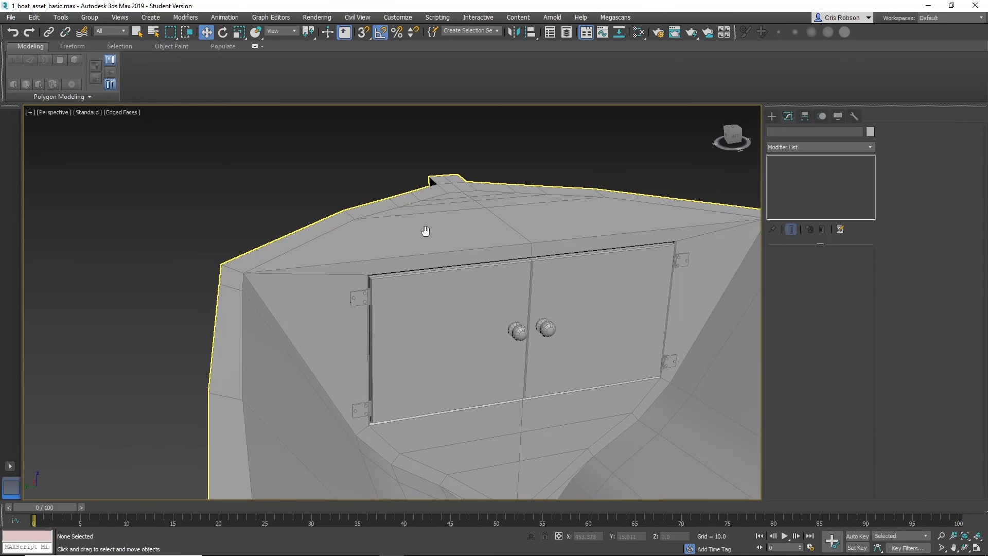
pyautogui.click(443, 189)
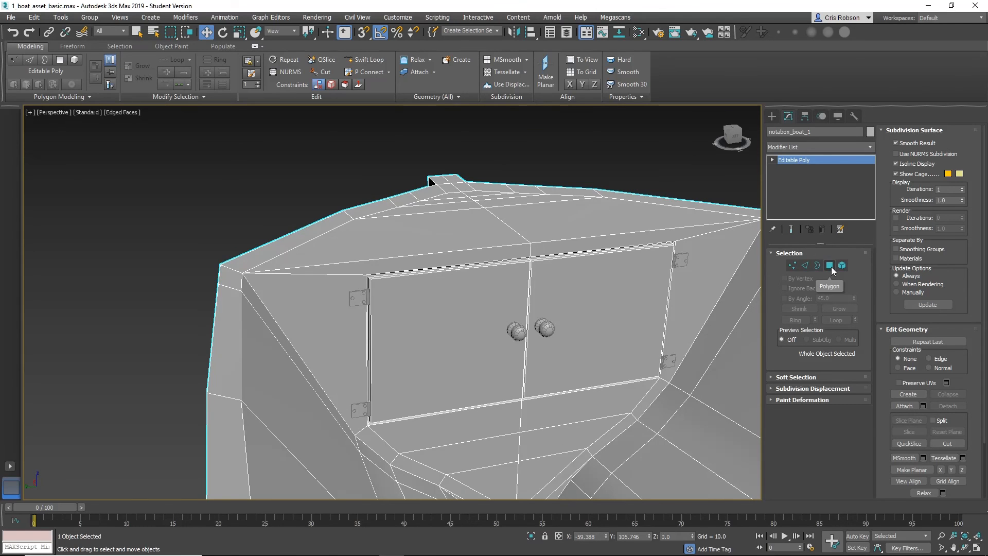
pyautogui.click(805, 266)
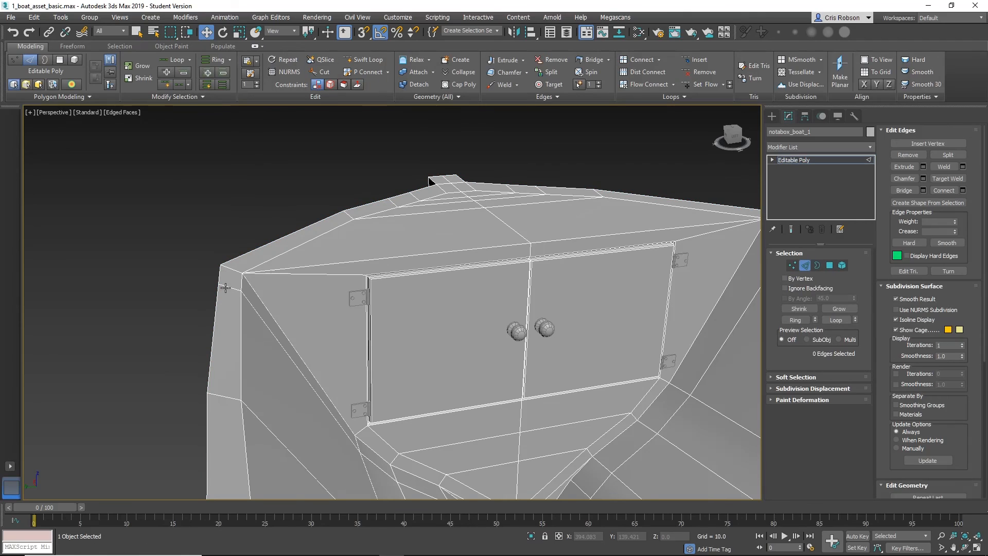
pyautogui.click(225, 288)
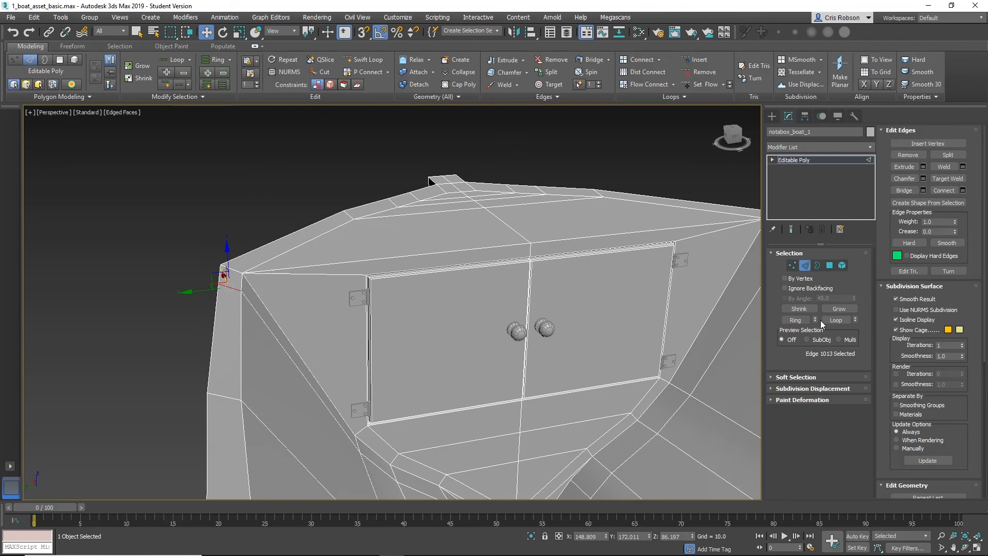
pyautogui.click(795, 321)
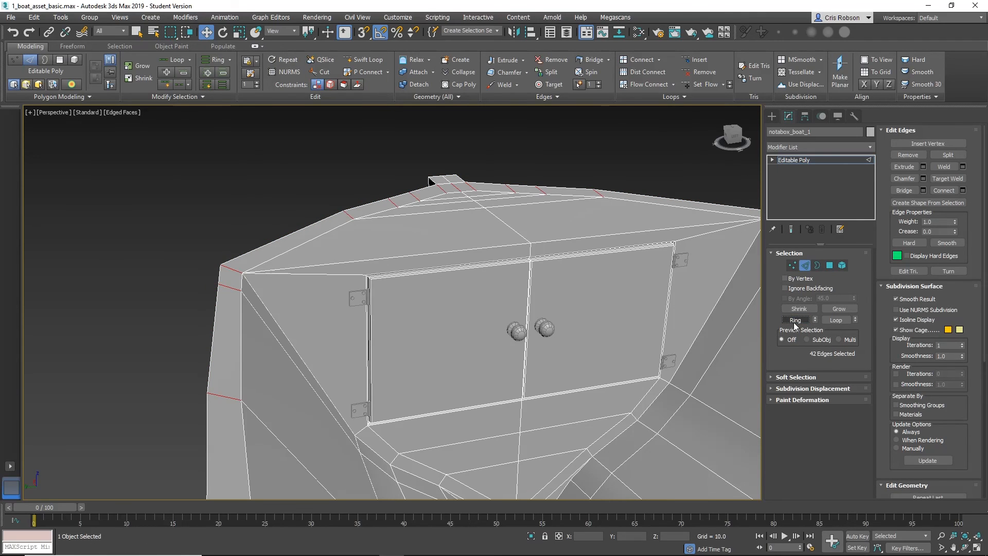
pyautogui.keyDown('ctrl'); pyautogui.click(830, 266); pyautogui.keyUp('ctrl')
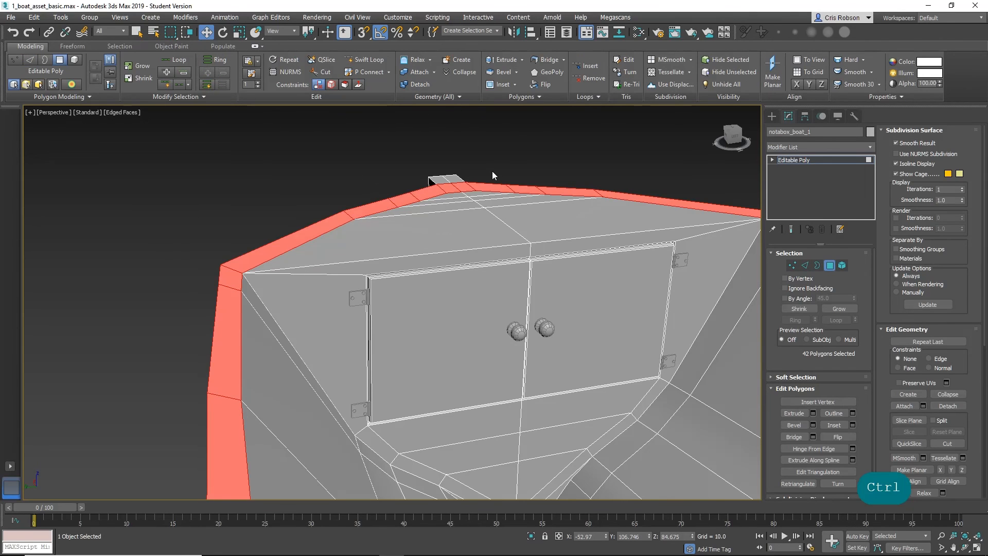
# Add the two top polygons at the tip of the bow to the rim polygon selection.
pyautogui.moveTo(481, 176); pyautogui.dragTo(446, 246, button='middle')
pyautogui.keyDown('ctrl'); pyautogui.click(446, 248); pyautogui.keyUp('ctrl')
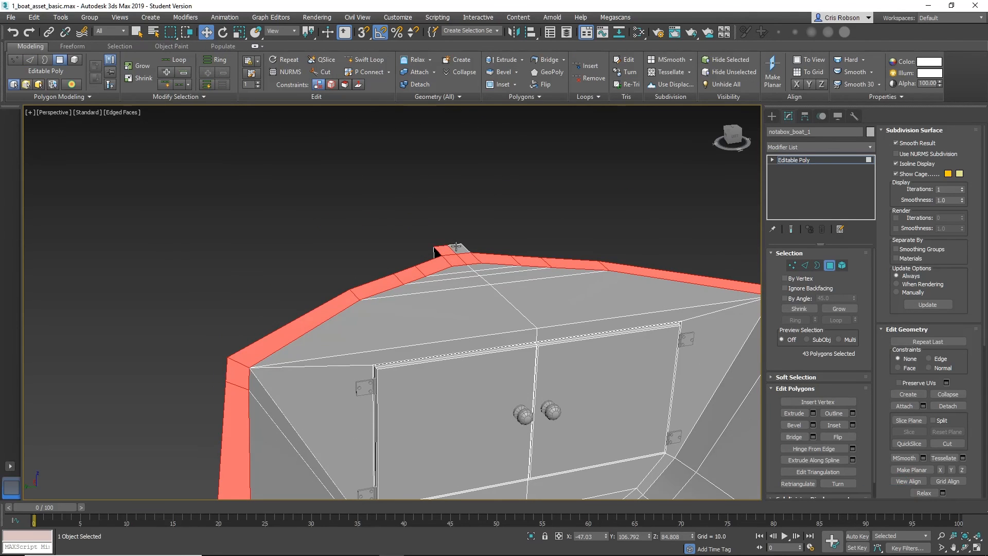
pyautogui.keyDown('ctrl'); pyautogui.click(458, 248); pyautogui.keyUp('ctrl')
# Extrude the selected rim polygons slightly upward around the whole hull, clear the polygon selection and end Extrude.
pyautogui.moveTo(532, 305); pyautogui.dragTo(528, 238, button='middle')
pyautogui.scroll(-4, 527, 237)
pyautogui.moveTo(603, 313); pyautogui.dragTo(470, 258, button='middle')
pyautogui.scroll(-3, 574, 316)
pyautogui.scroll(-3, 470, 258)
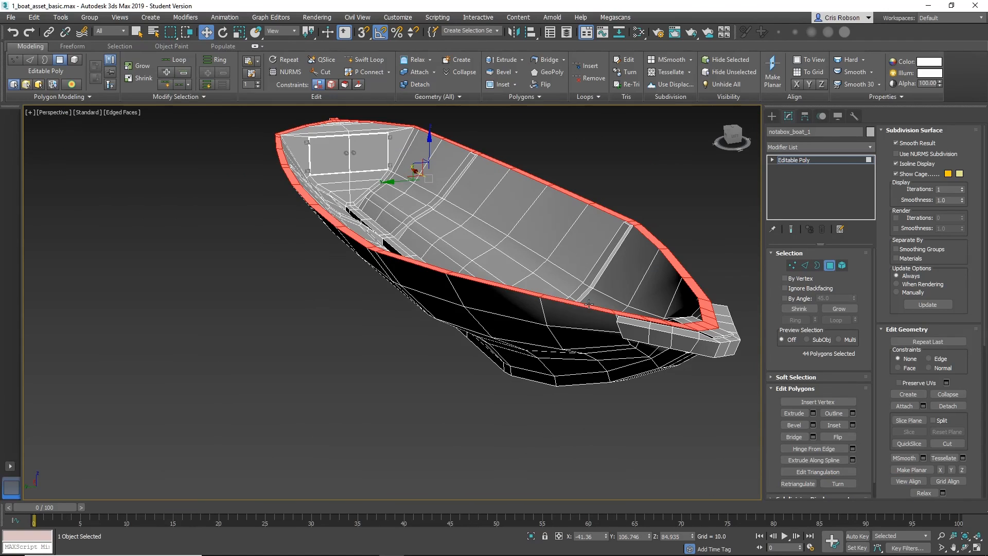
pyautogui.moveTo(586, 301); pyautogui.dragTo(513, 277, button='middle')
pyautogui.moveTo(513, 276)
pyautogui.keyDown('alt'); pyautogui.mouseDown(button='middle')
pyautogui.moveTo(498, 279)
pyautogui.moveTo(507, 269)
pyautogui.moveTo(508, 278)
pyautogui.mouseUp(button='middle'); pyautogui.keyUp('alt')
pyautogui.moveTo(510, 260); pyautogui.dragTo(424, 275, button='middle')
pyautogui.scroll(3, 428, 267)
pyautogui.moveTo(496, 218); pyautogui.dragTo(447, 253, button='middle')
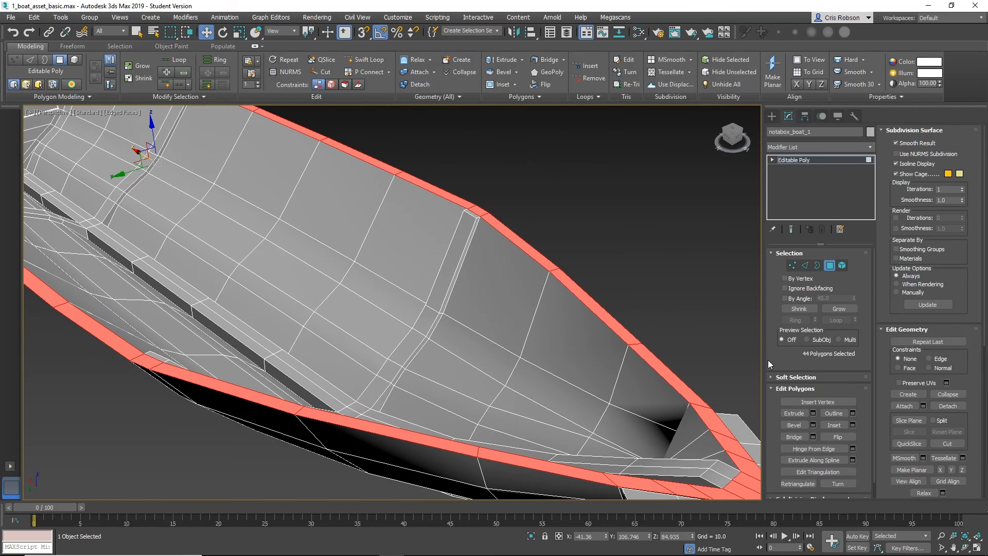
pyautogui.click(795, 414)
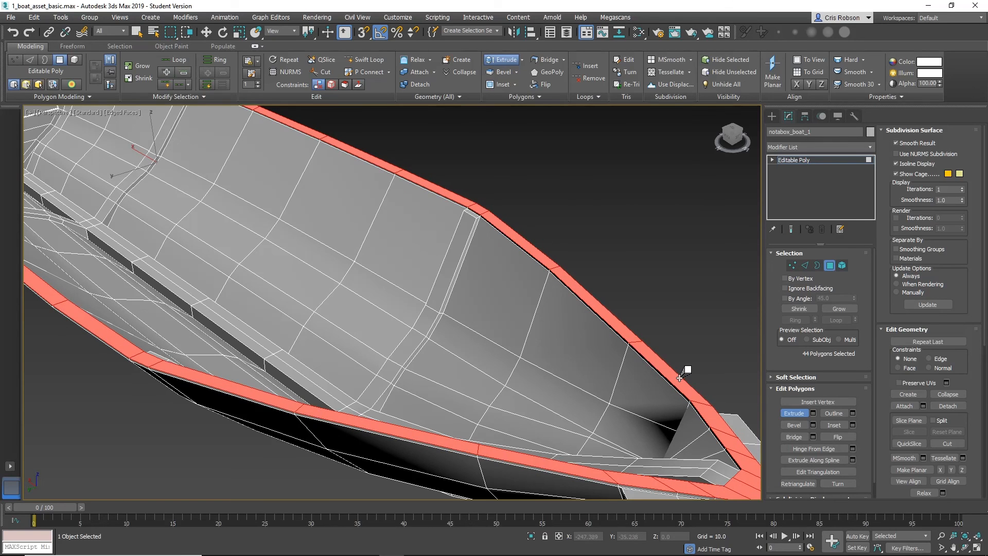
pyautogui.click(714, 320)
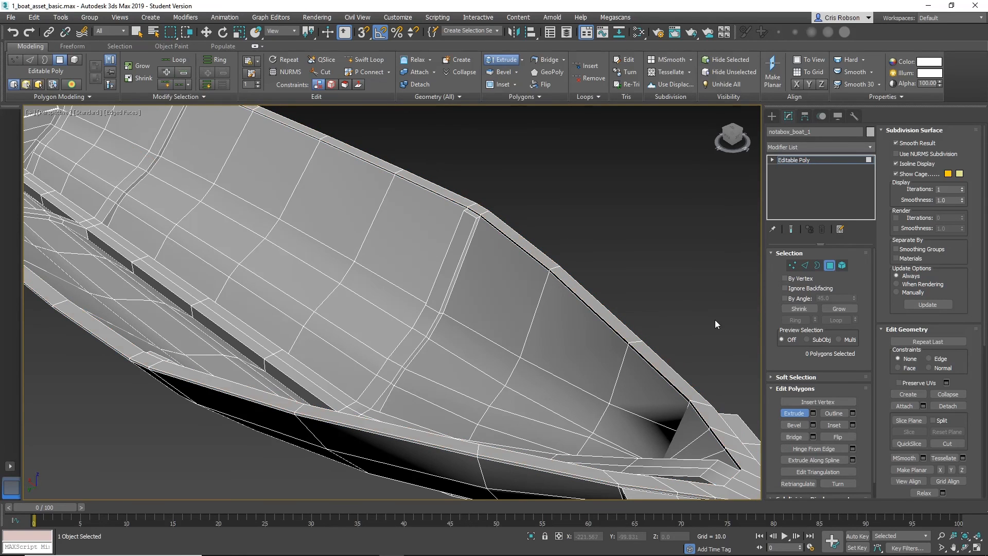
pyautogui.click(796, 414)
# Hide the edged faces and examine the raised rim around the bow deck and hatch in plain shading.
pyautogui.moveTo(491, 232); pyautogui.dragTo(582, 312, button='middle')
pyautogui.scroll(-3, 582, 312)
pyautogui.moveTo(307, 208)
pyautogui.keyDown('alt'); pyautogui.mouseDown(button='middle')
pyautogui.moveTo(240, 183)
pyautogui.moveTo(337, 227)
pyautogui.mouseUp(button='middle'); pyautogui.keyUp('alt')
pyautogui.press('F4')
pyautogui.keyDown('alt'); pyautogui.moveTo(338, 226); pyautogui.dragTo(371, 248, button='middle'); pyautogui.keyUp('alt')
pyautogui.scroll(7, 446, 261)
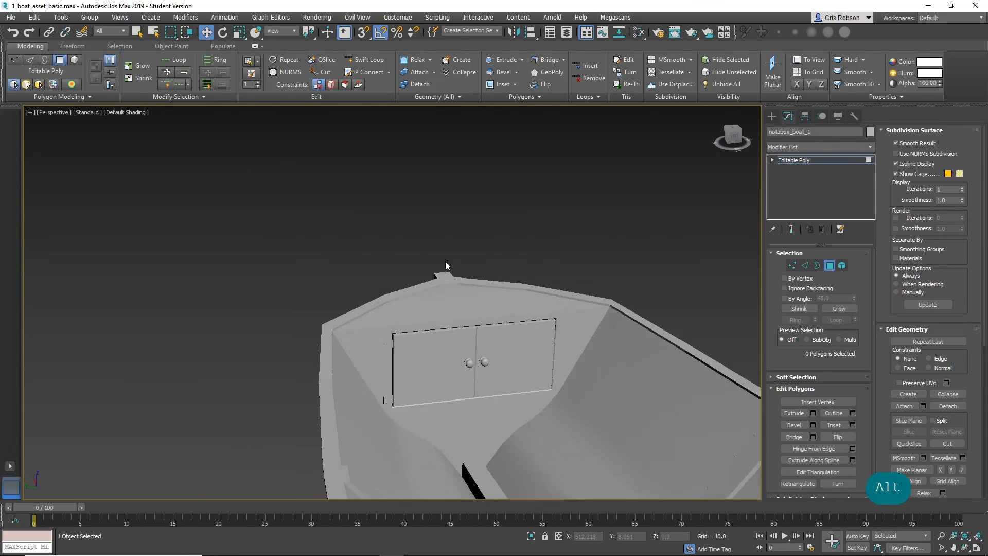
pyautogui.keyDown('alt'); pyautogui.moveTo(459, 321); pyautogui.dragTo(467, 225, button='middle'); pyautogui.keyUp('alt')
pyautogui.scroll(2, 467, 224)
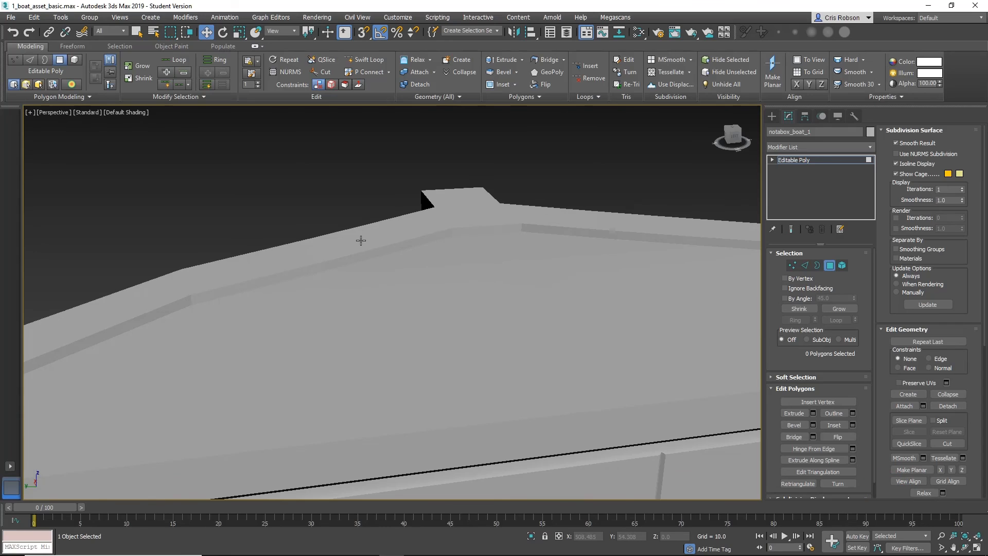
pyautogui.scroll(-2, 360, 240)
pyautogui.scroll(-4, 375, 236)
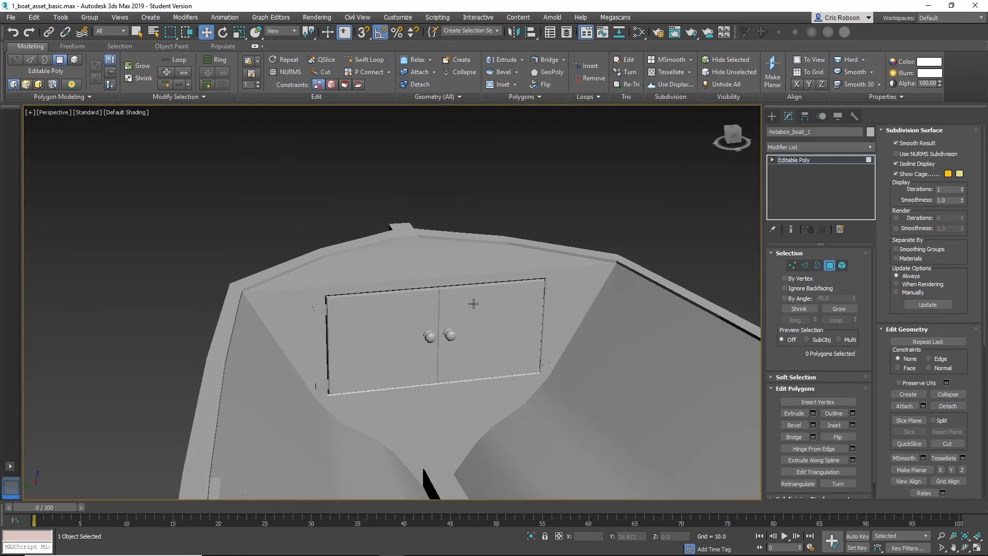